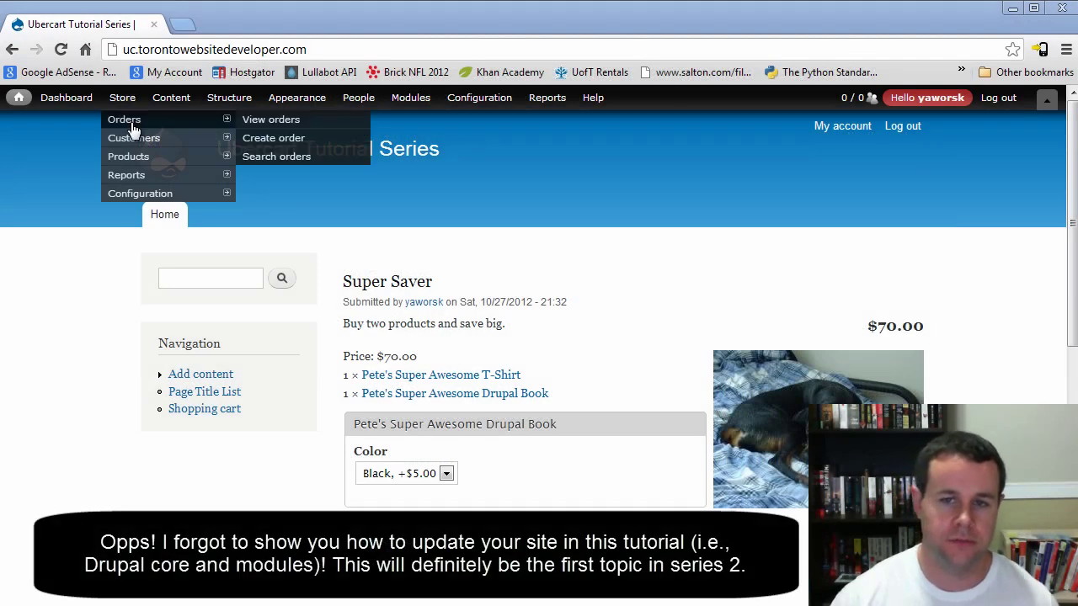
Open Store > Configuration > Payment methods, with PayPal Express Checkout and Website Payments Standard enabled
{"action": "mouse_move", "coordinate": [147, 196]}
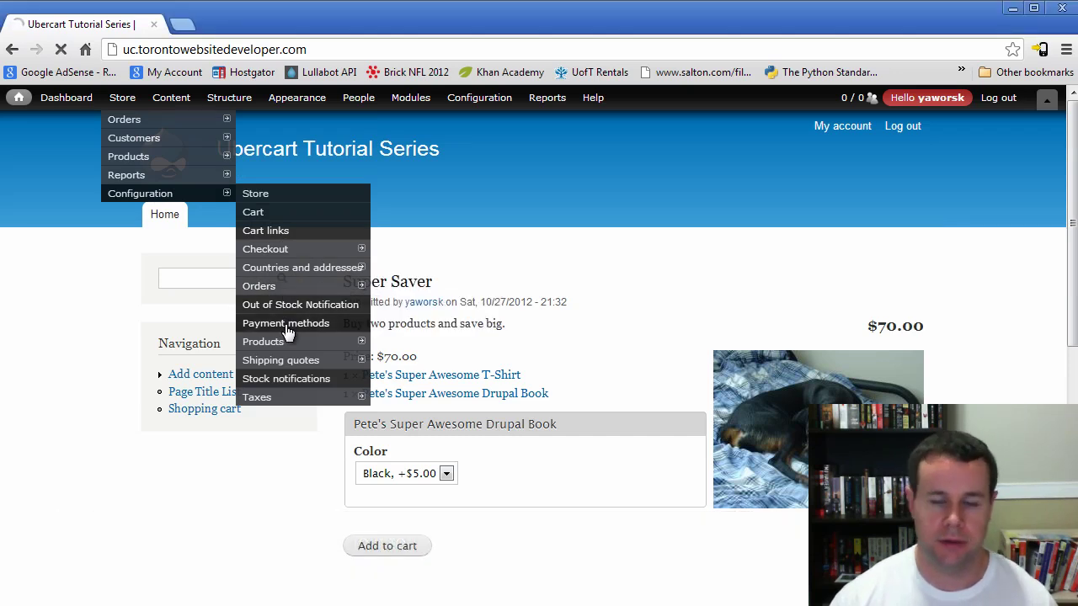
{"action": "left_click", "coordinate": [286, 324]}
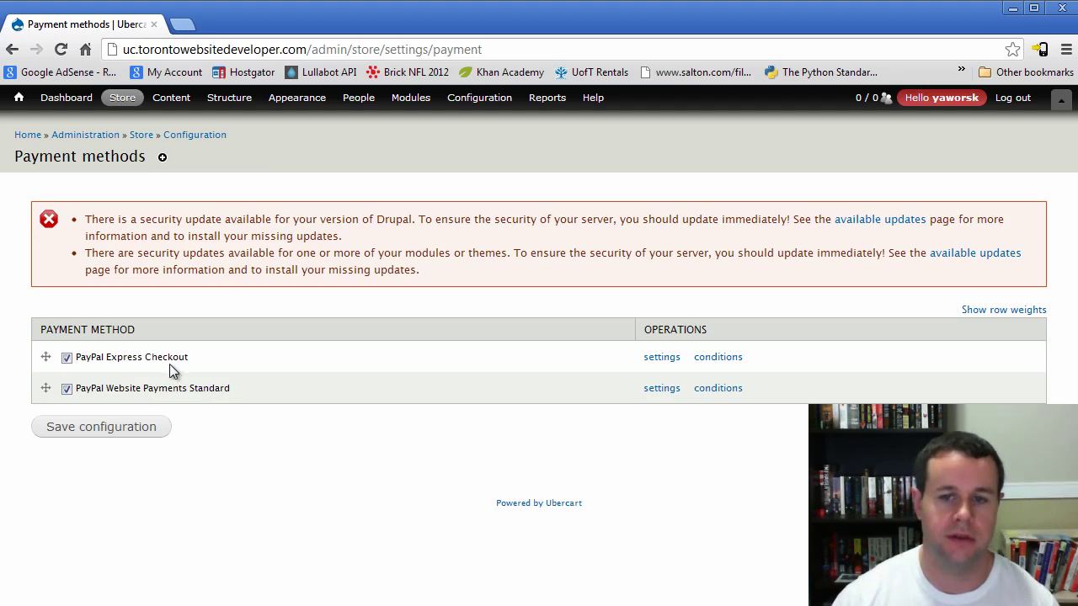
{"action": "mouse_move", "coordinate": [125, 101]}
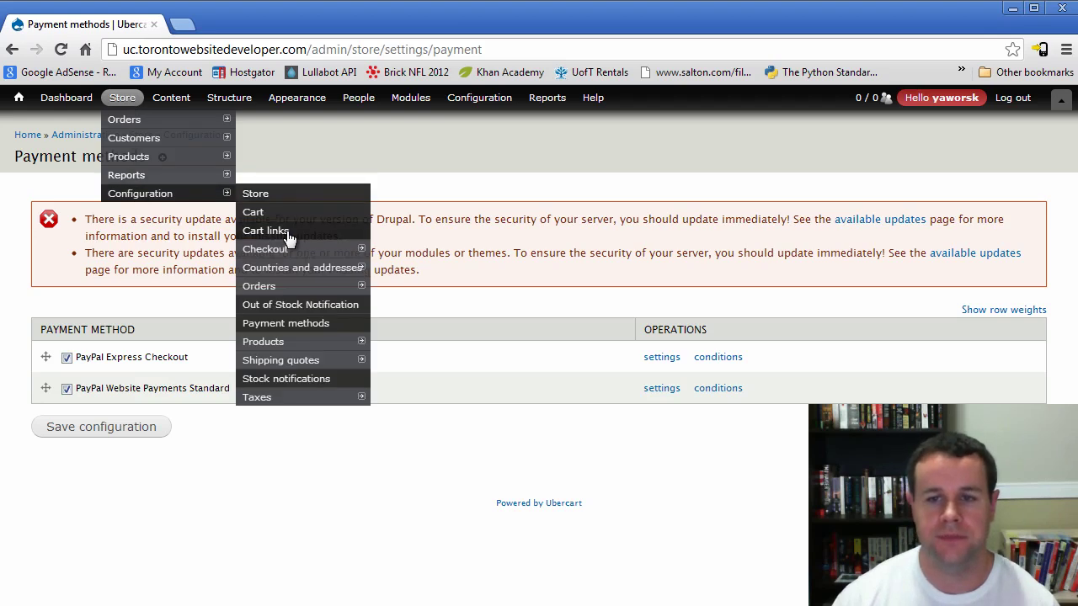
Uncheck Enable checkout in the store's Checkout settings and save the configuration
{"action": "left_click", "coordinate": [293, 255]}
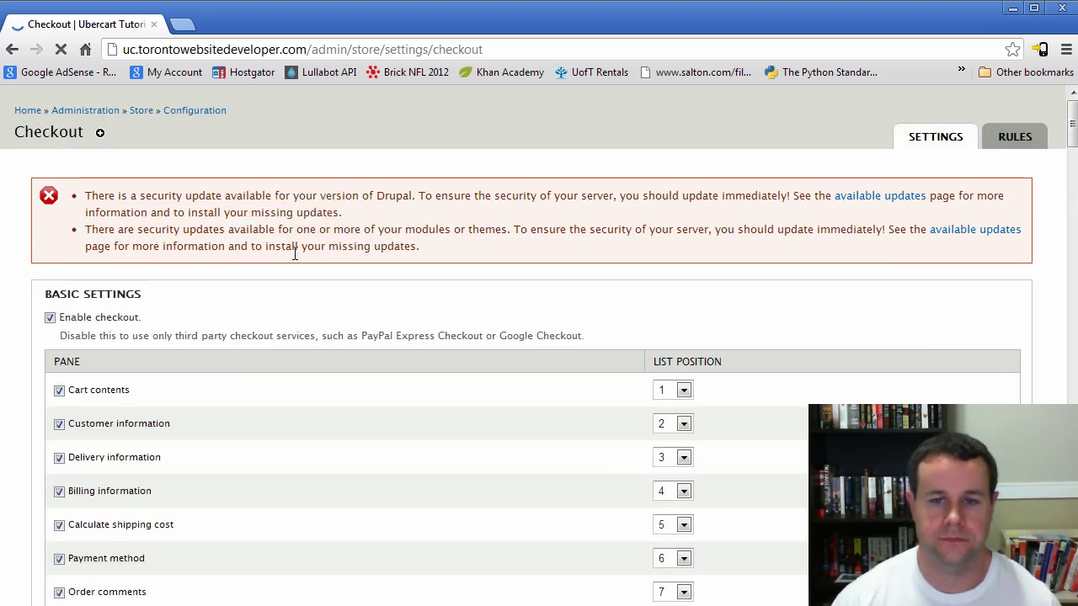
{"action": "scroll", "coordinate": [211, 316], "scroll_direction": "down", "scroll_amount": 1}
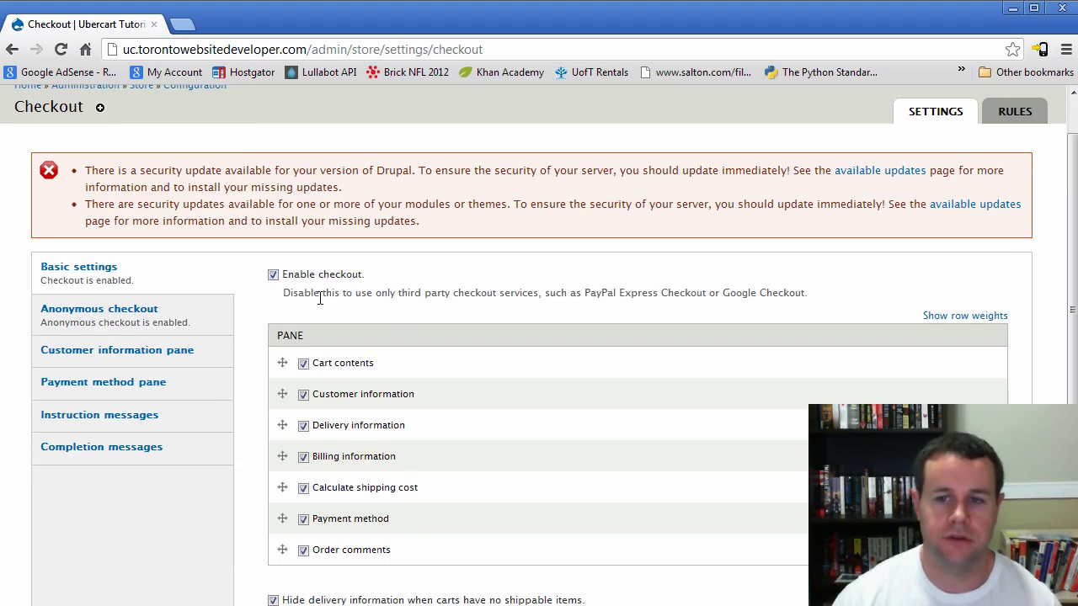
{"action": "left_click", "coordinate": [273, 275]}
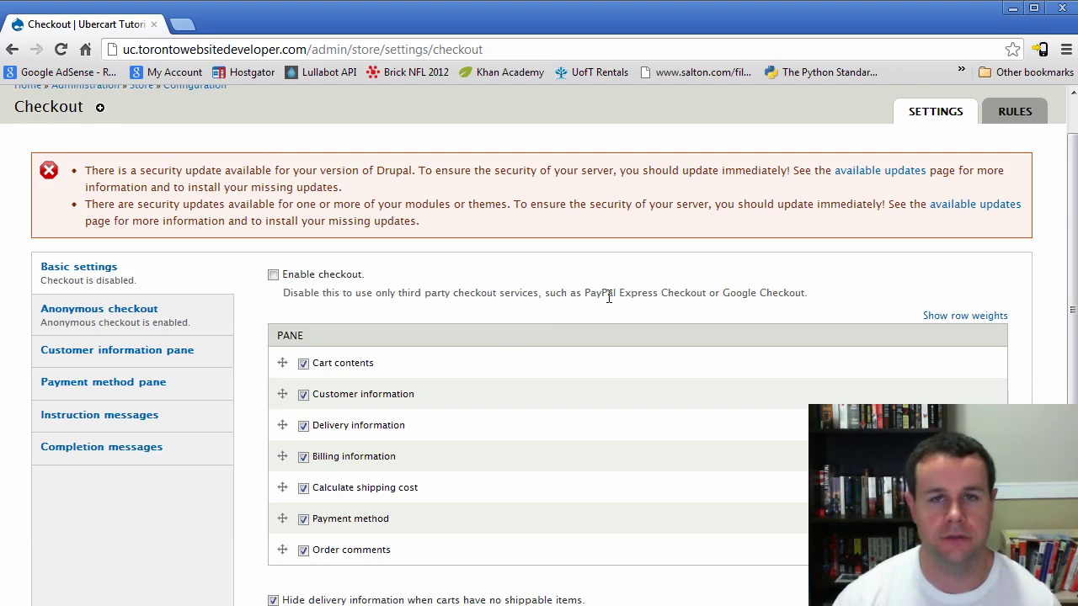
{"action": "scroll", "coordinate": [370, 256], "scroll_direction": "down", "scroll_amount": 3}
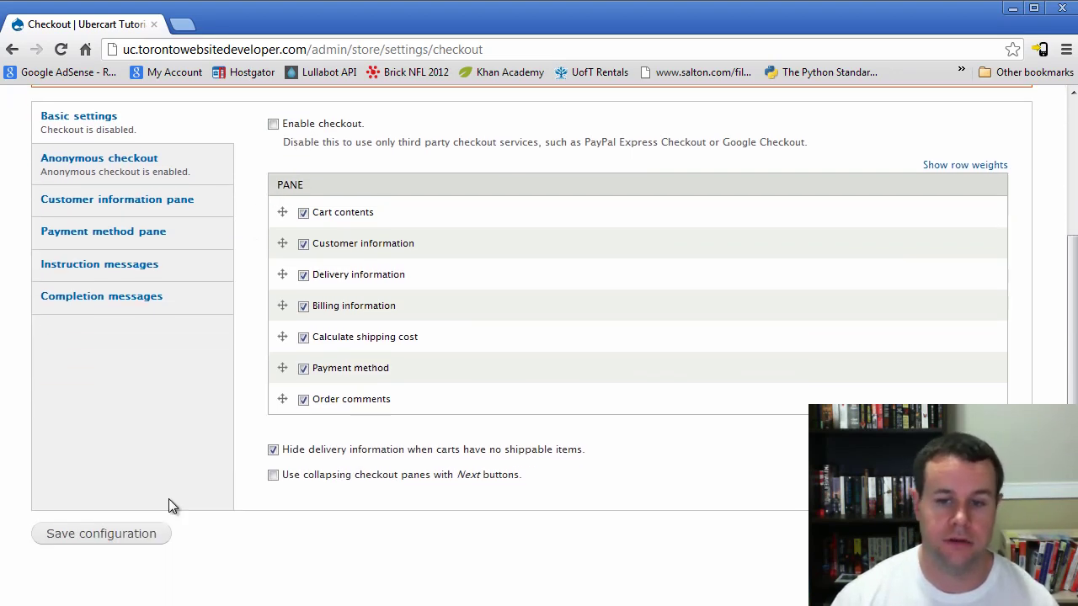
{"action": "left_click", "coordinate": [140, 537]}
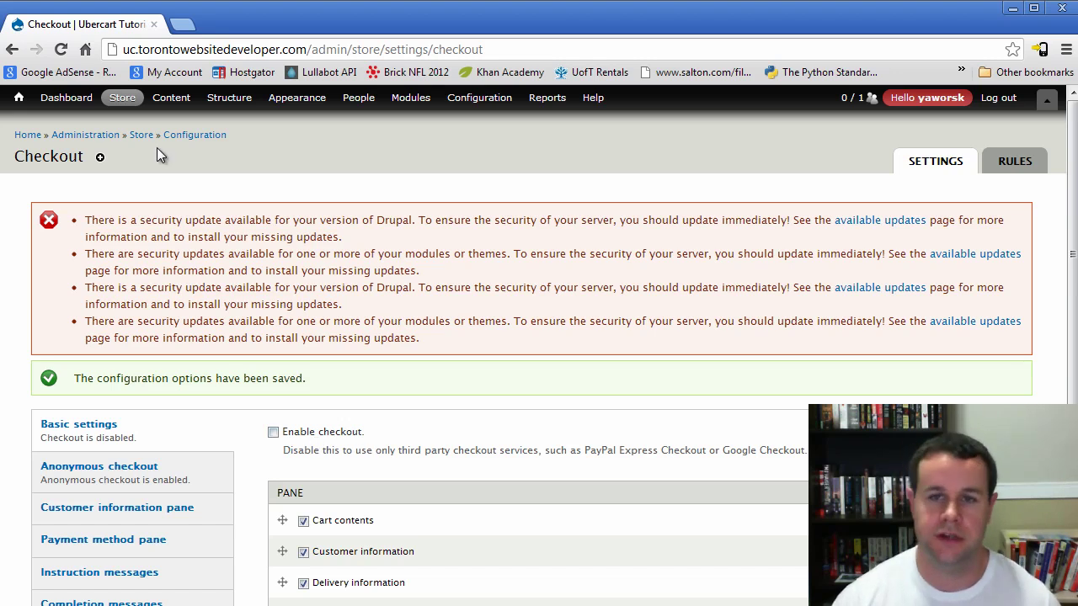
Disable PayPal Website Payments Standard in Payment methods and save the change
{"action": "mouse_move", "coordinate": [122, 98]}
{"action": "mouse_move", "coordinate": [140, 193]}
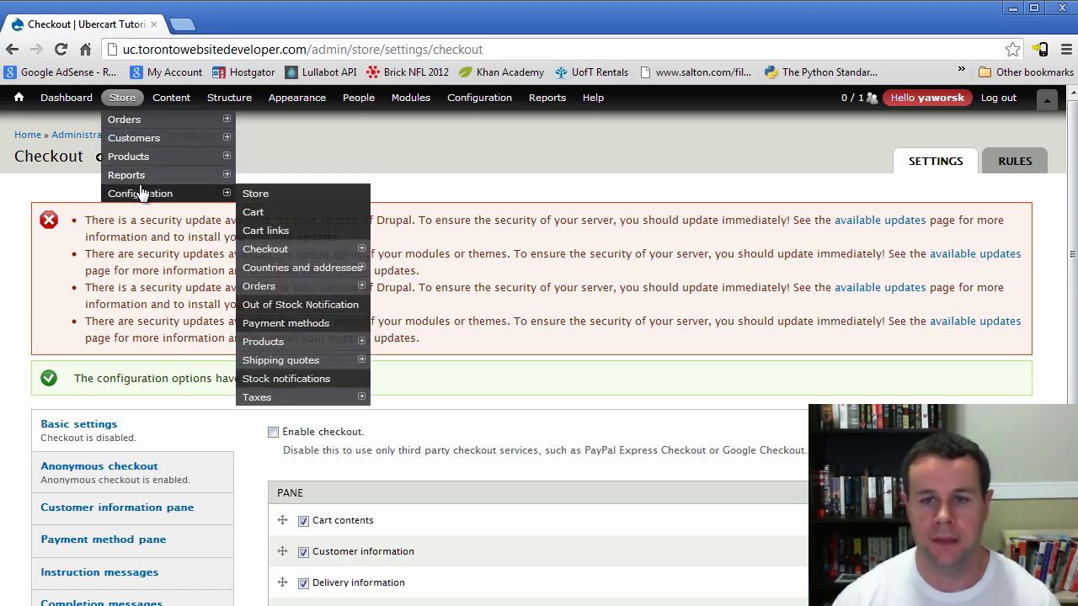
{"action": "left_click", "coordinate": [287, 324]}
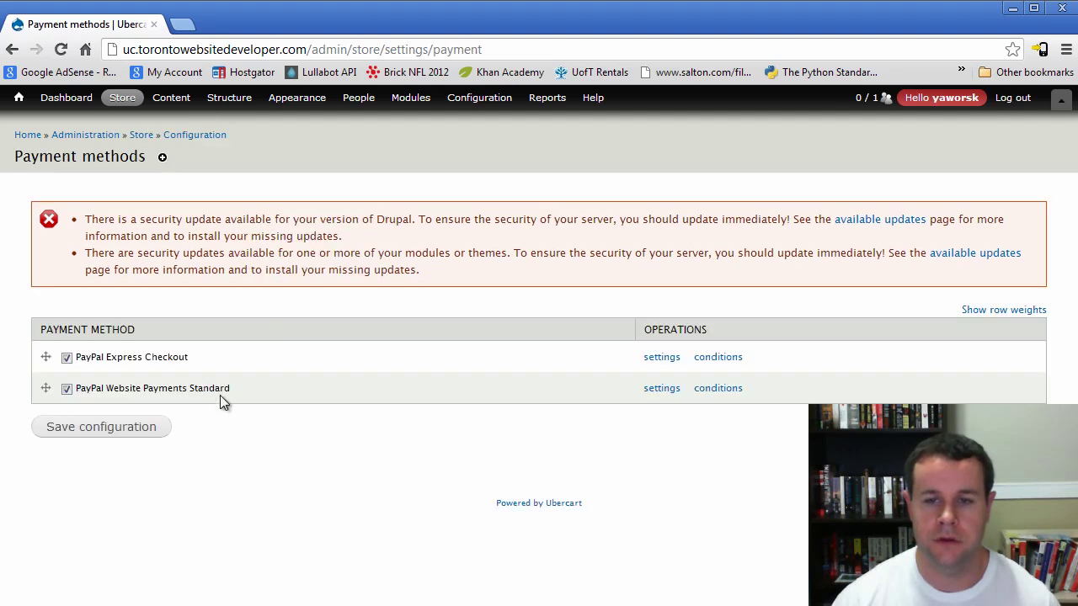
{"action": "left_click", "coordinate": [160, 389]}
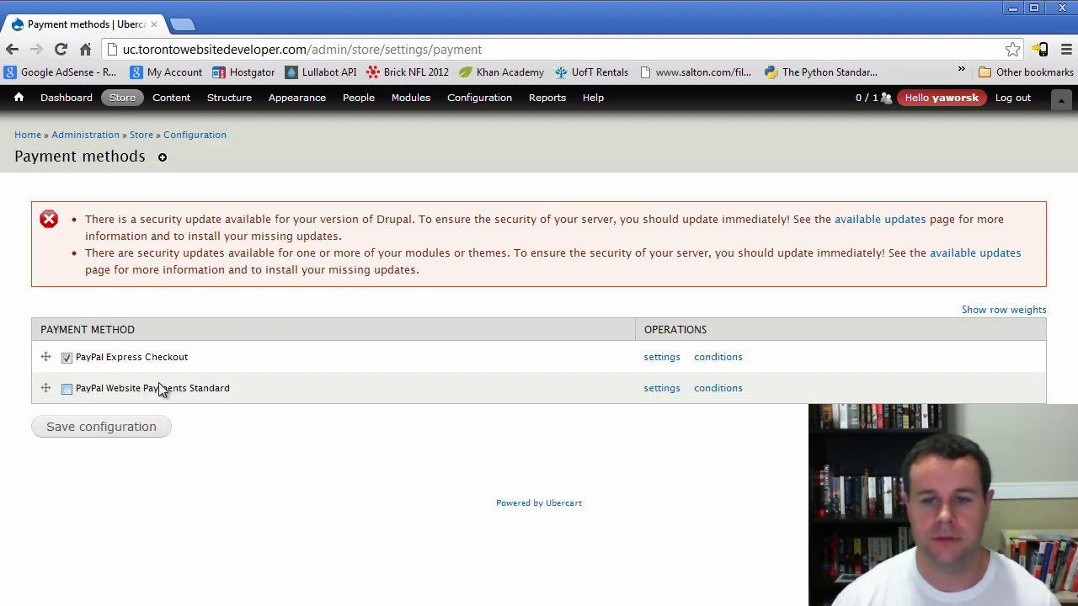
{"action": "left_click", "coordinate": [114, 427]}
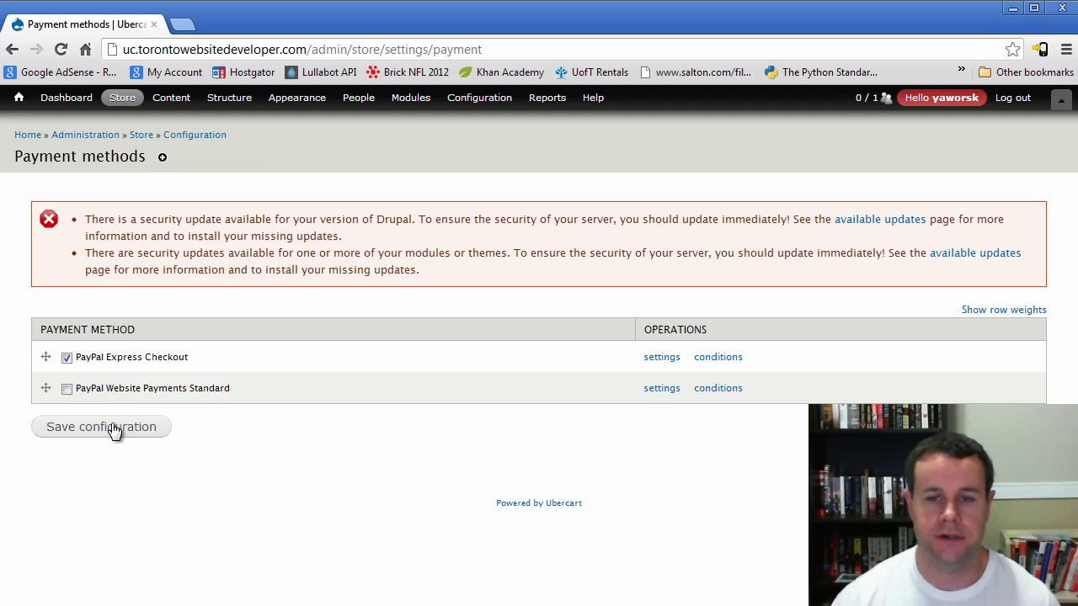
Set PayPal Express Checkout's API server to Live
{"action": "left_click", "coordinate": [661, 473]}
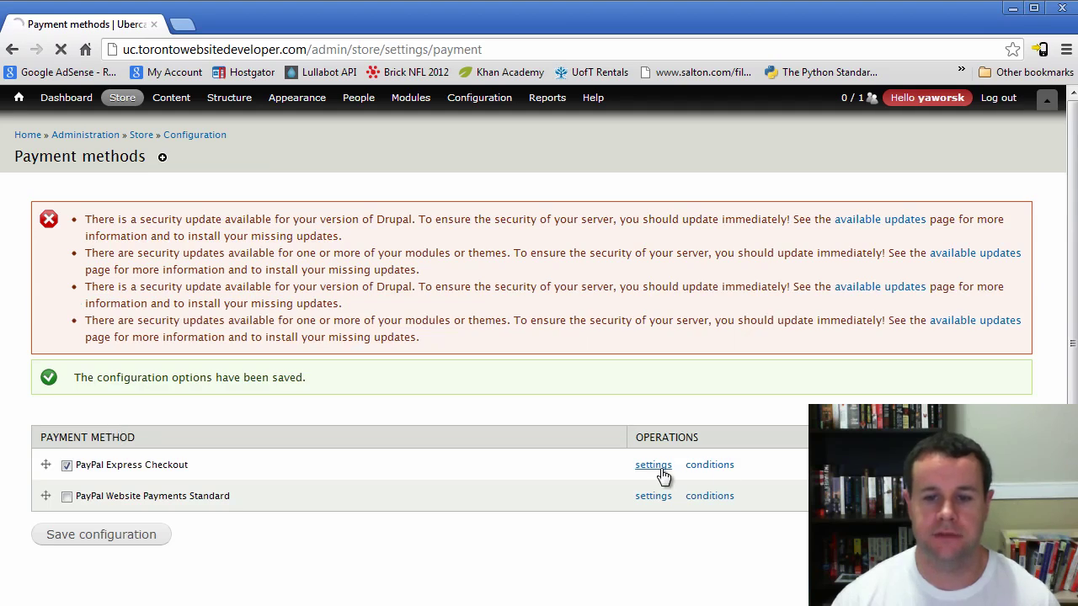
{"action": "scroll", "coordinate": [416, 383], "scroll_direction": "down", "scroll_amount": 3}
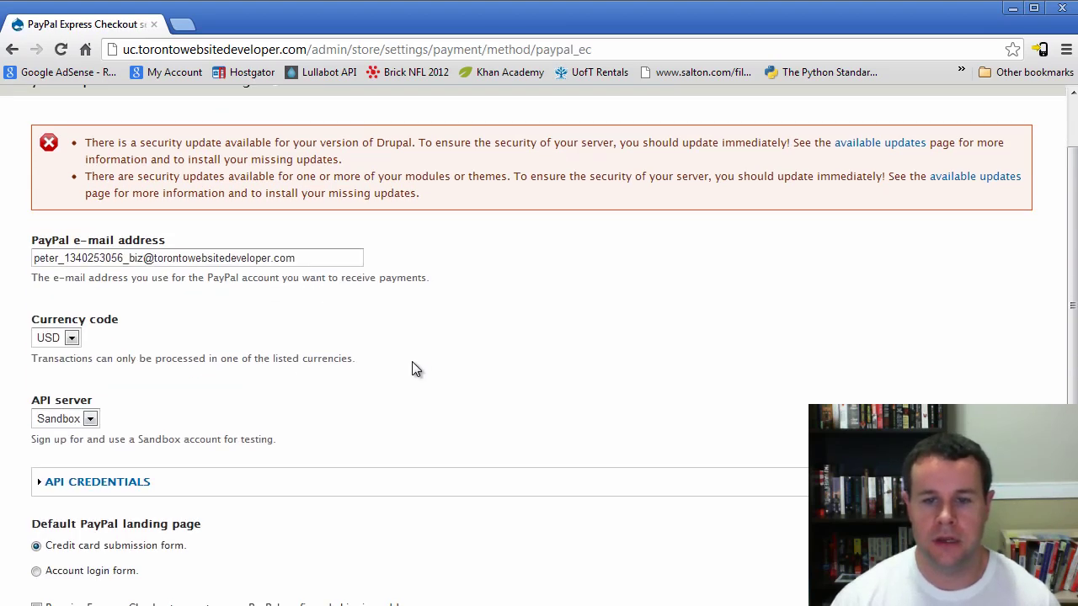
{"action": "left_click", "coordinate": [89, 359]}
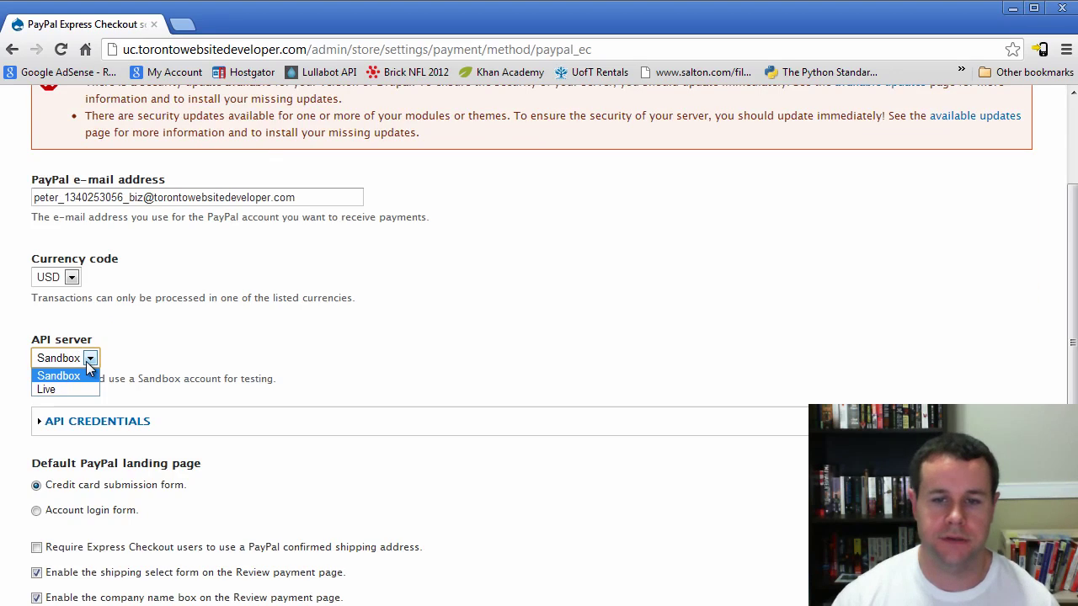
{"action": "left_click", "coordinate": [74, 389]}
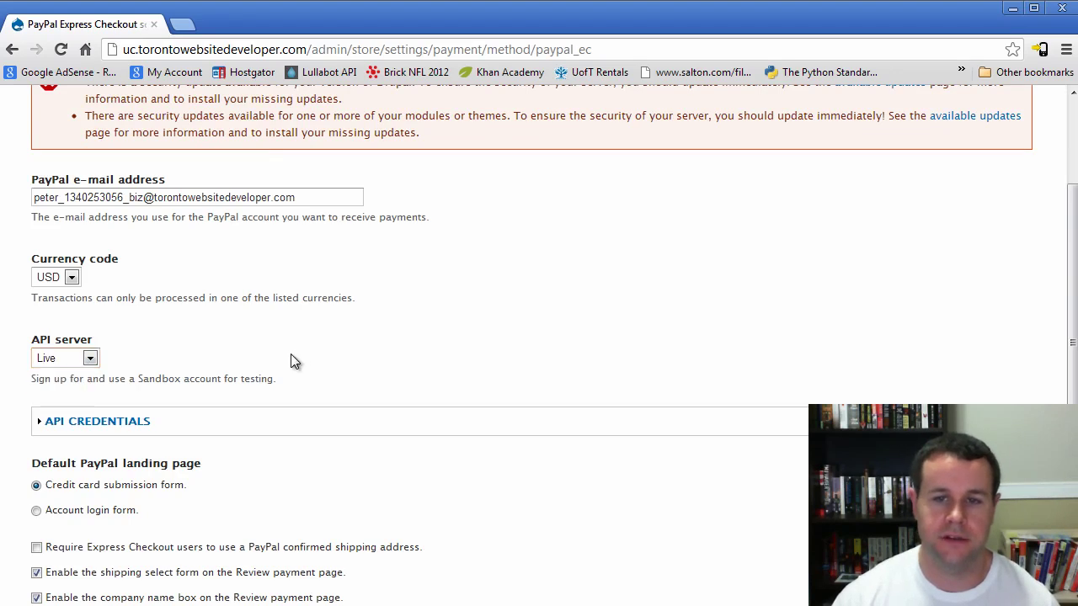
Replace the receiving PayPal e-mail address with a new one and expand the API credentials
{"action": "left_click", "coordinate": [324, 195]}
{"action": "left_click_drag", "start_coordinate": [324, 195], "coordinate": [125, 157]}
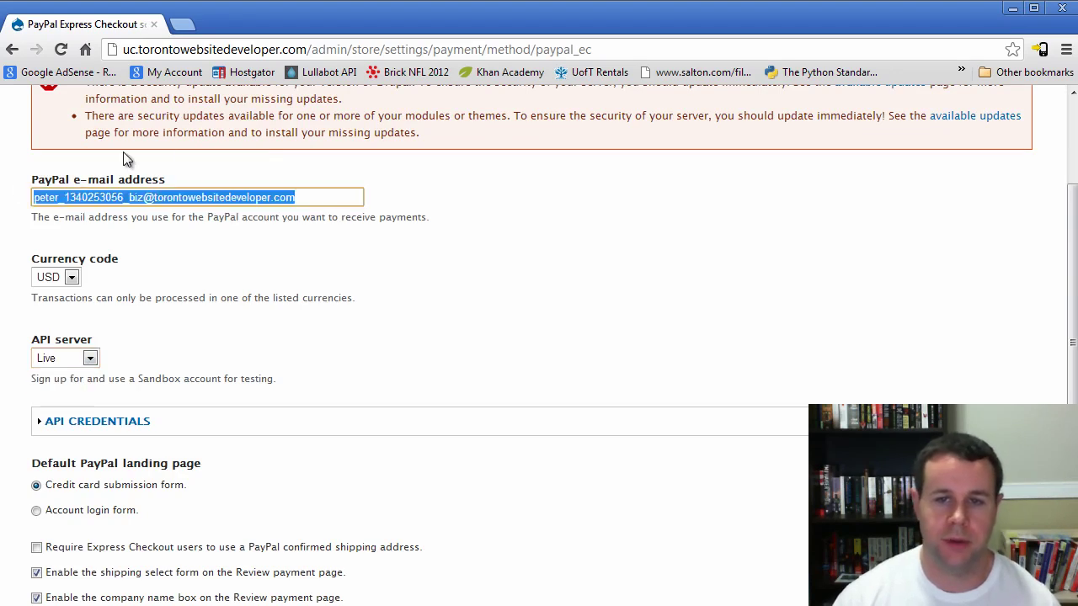
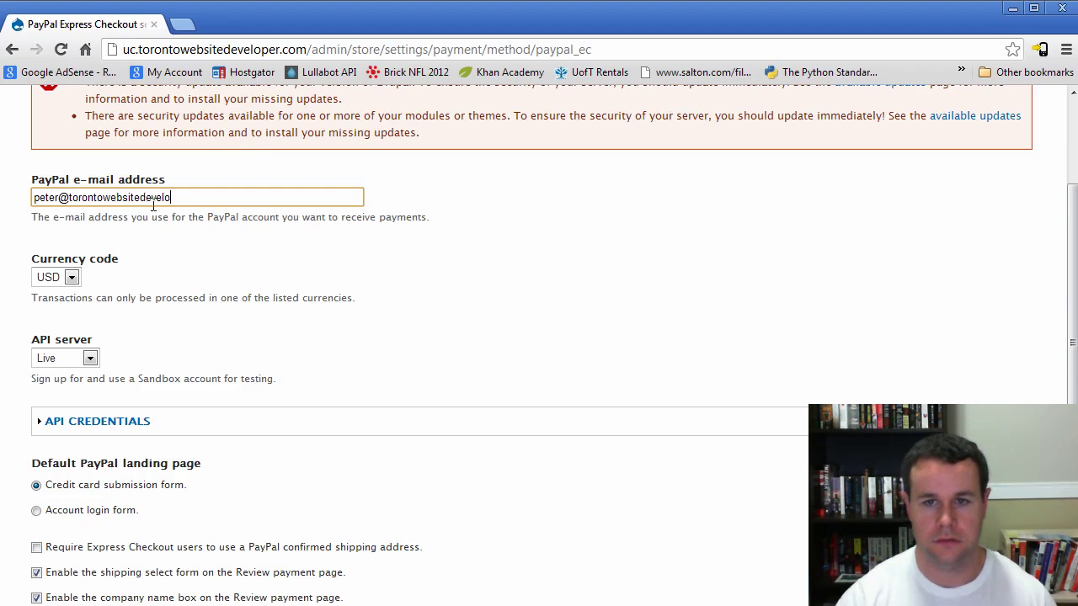
{"action": "left_click", "coordinate": [133, 422]}
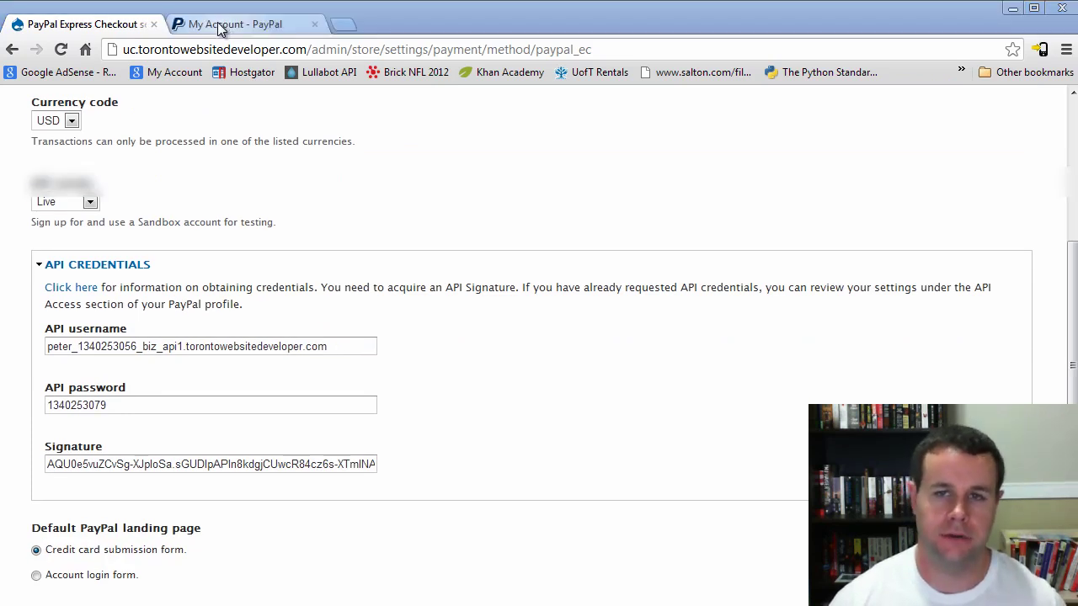
Check the API signature under PayPal Profile > My selling tools, then close the PayPal tab
{"action": "left_click", "coordinate": [223, 25]}
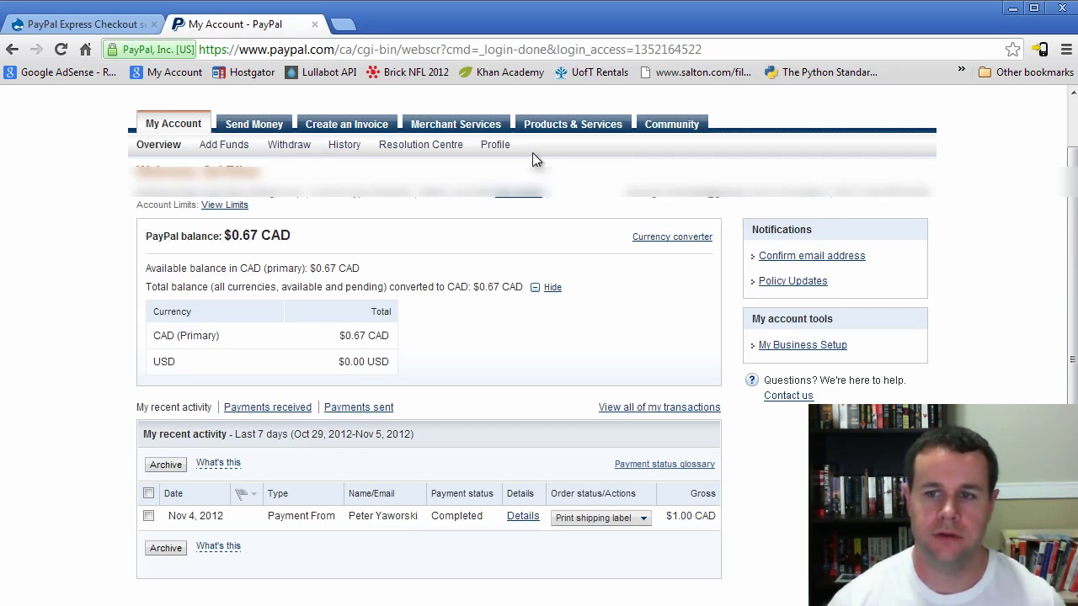
{"action": "left_click", "coordinate": [500, 149]}
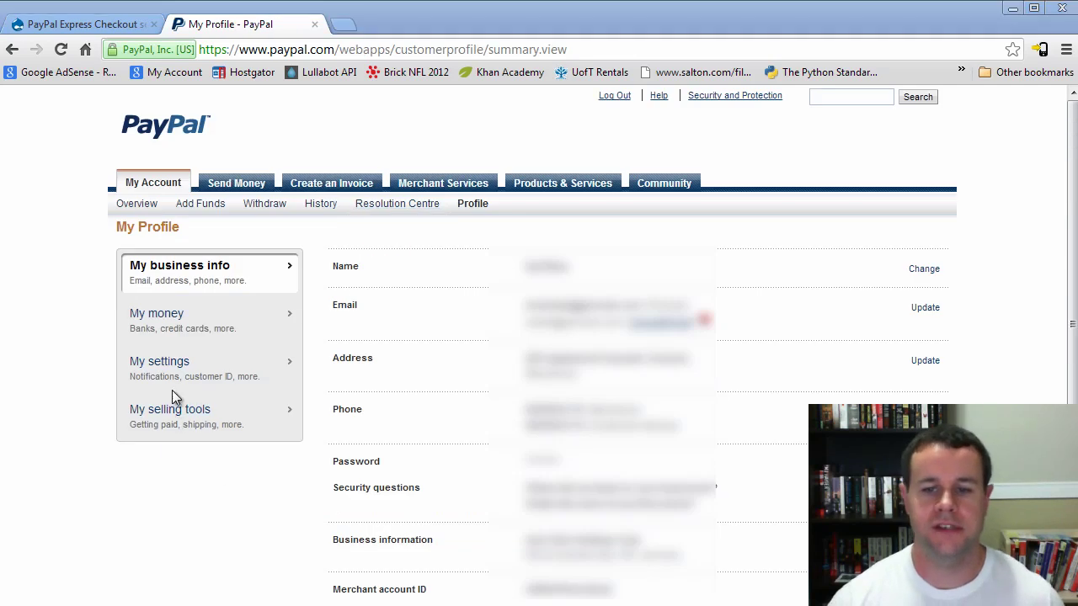
{"action": "left_click", "coordinate": [181, 412]}
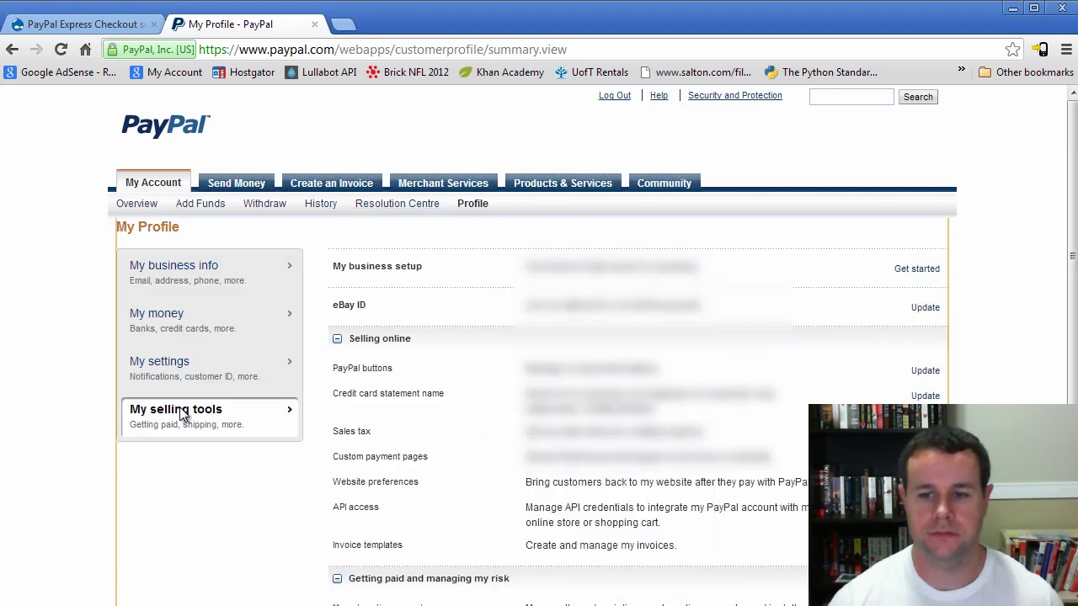
{"action": "scroll", "coordinate": [505, 476], "scroll_direction": "down", "scroll_amount": 1}
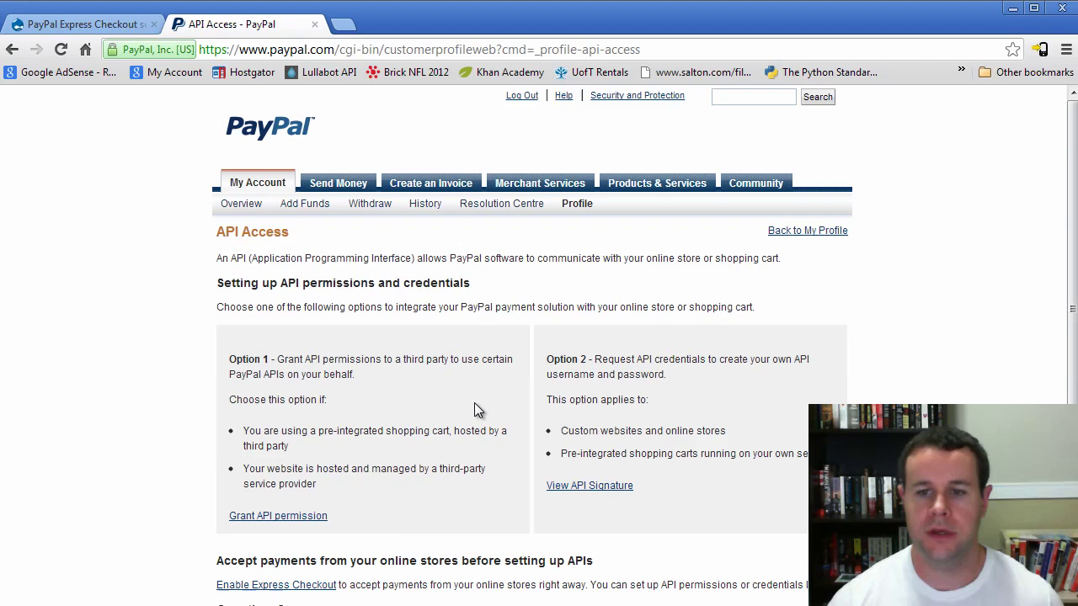
{"action": "left_click", "coordinate": [590, 489]}
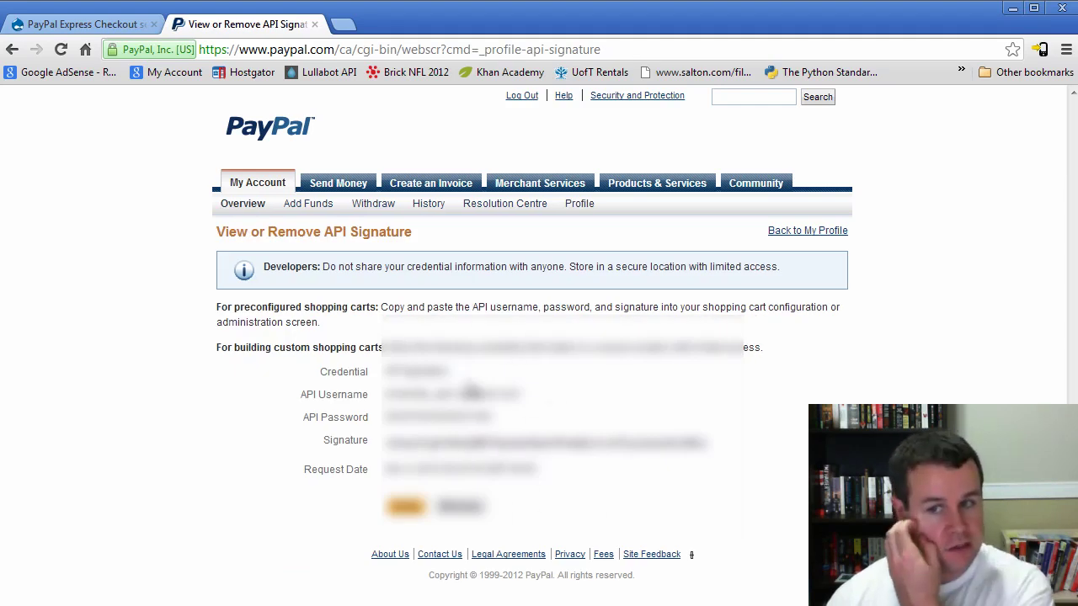
{"action": "left_click", "coordinate": [117, 25]}
{"action": "left_click", "coordinate": [233, 29]}
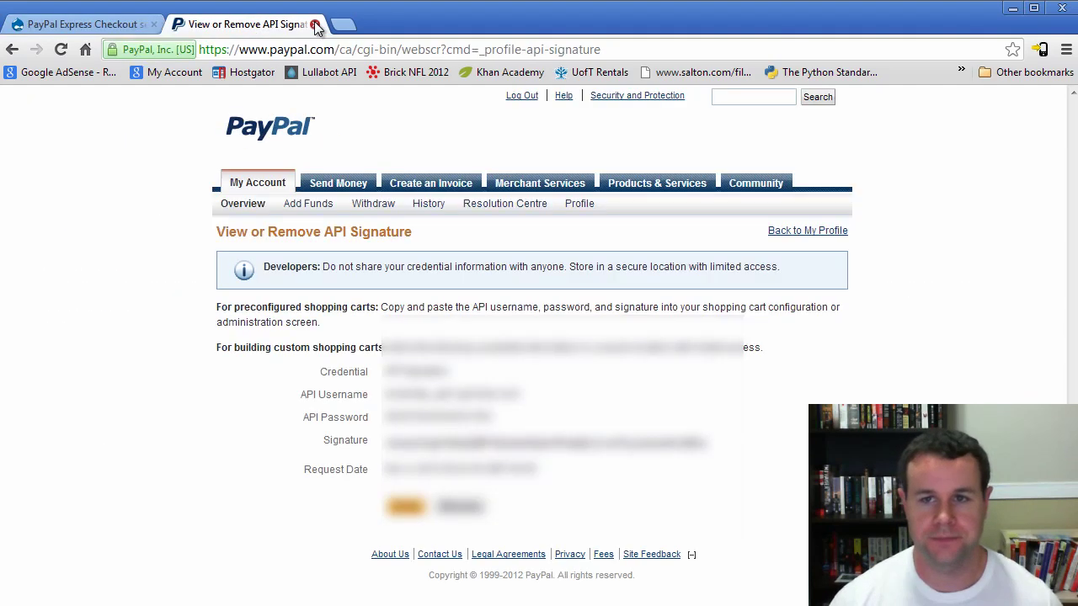
{"action": "left_click", "coordinate": [314, 25]}
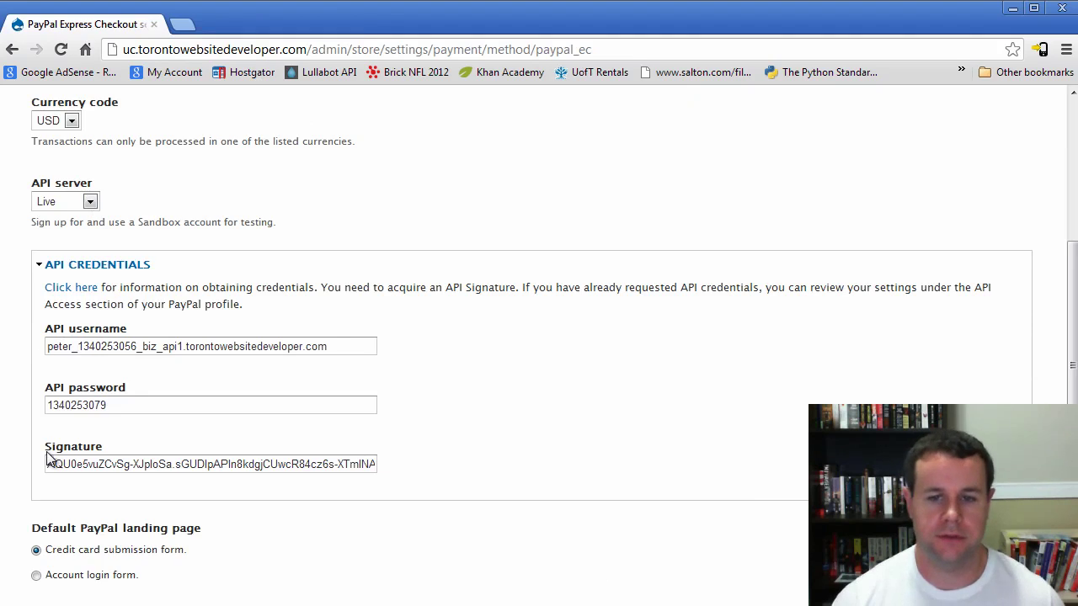
Stop showing the company name box on review and save Express Checkout settings
{"action": "scroll", "coordinate": [221, 437], "scroll_direction": "down", "scroll_amount": 3}
{"action": "scroll", "coordinate": [135, 371], "scroll_direction": "down", "scroll_amount": 1}
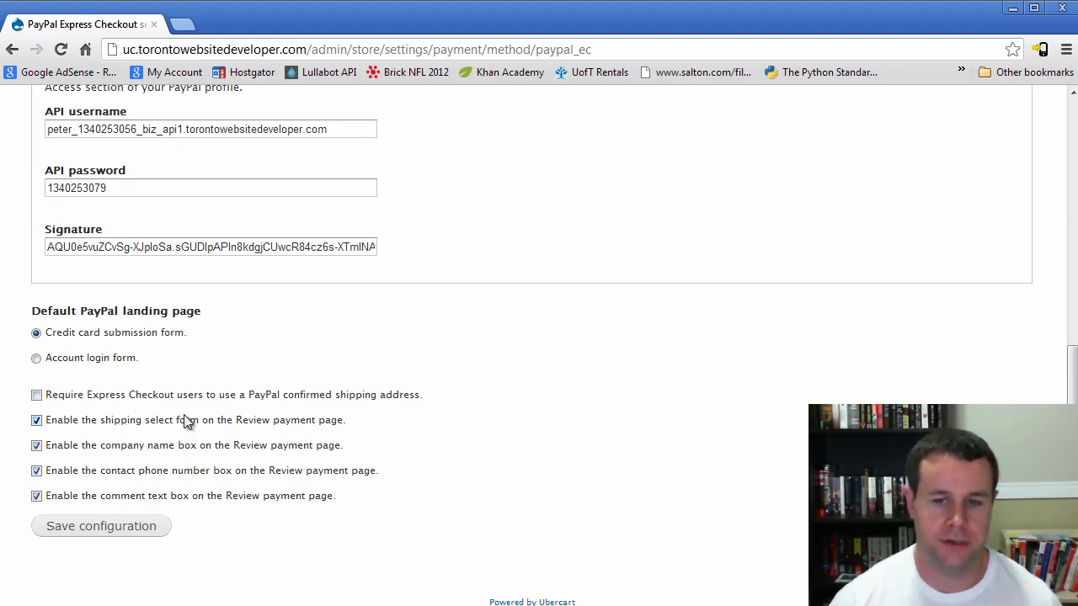
{"action": "left_click", "coordinate": [105, 450]}
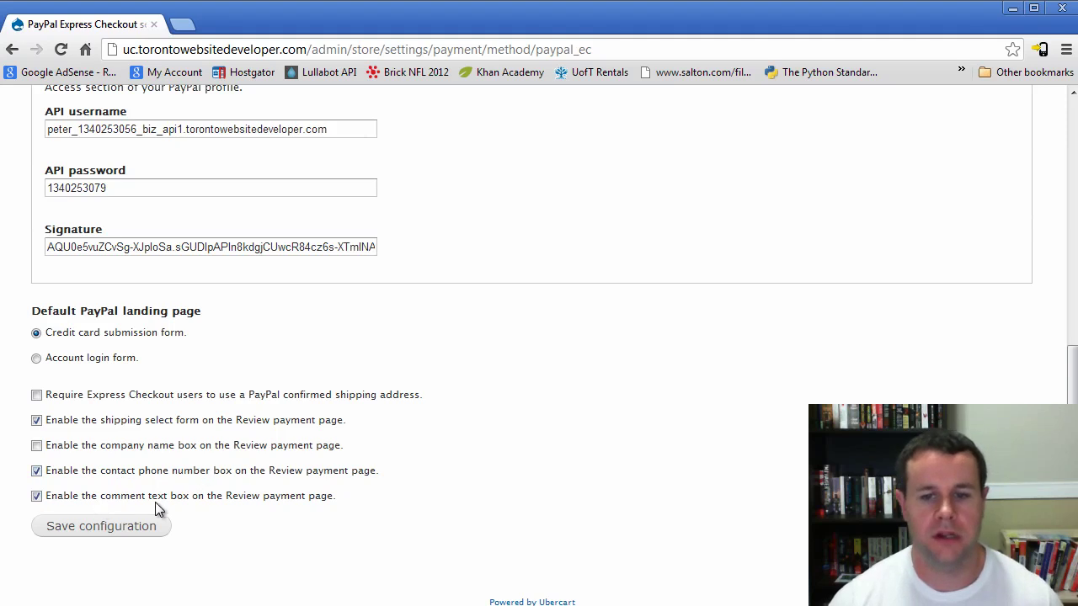
{"action": "left_click", "coordinate": [105, 530]}
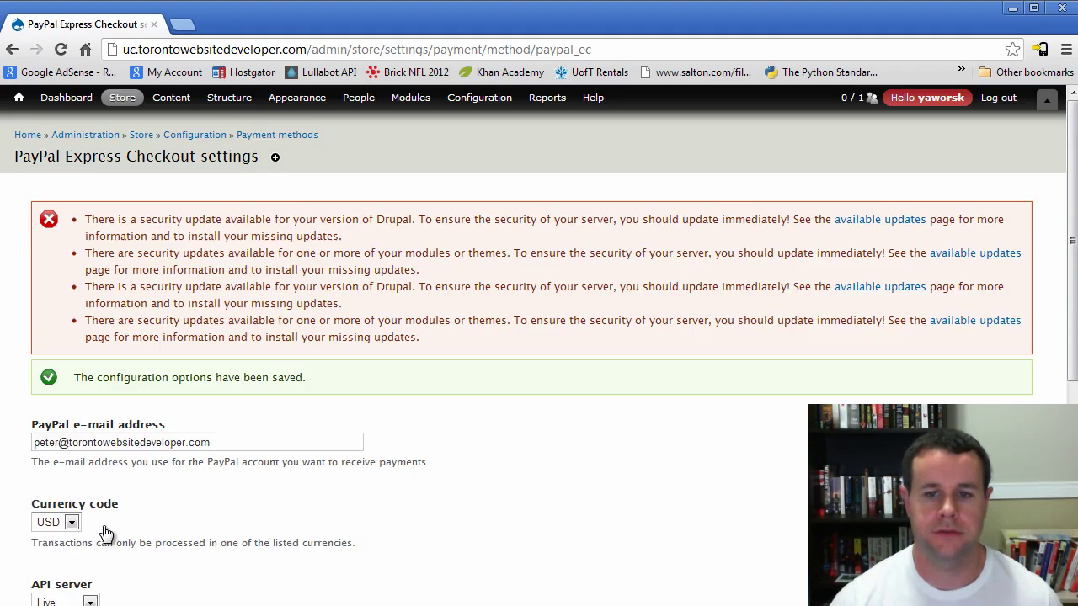
Switch the API server to Sandbox, expand API credentials, and save the configuration
{"action": "scroll", "coordinate": [309, 473], "scroll_direction": "down", "scroll_amount": 3}
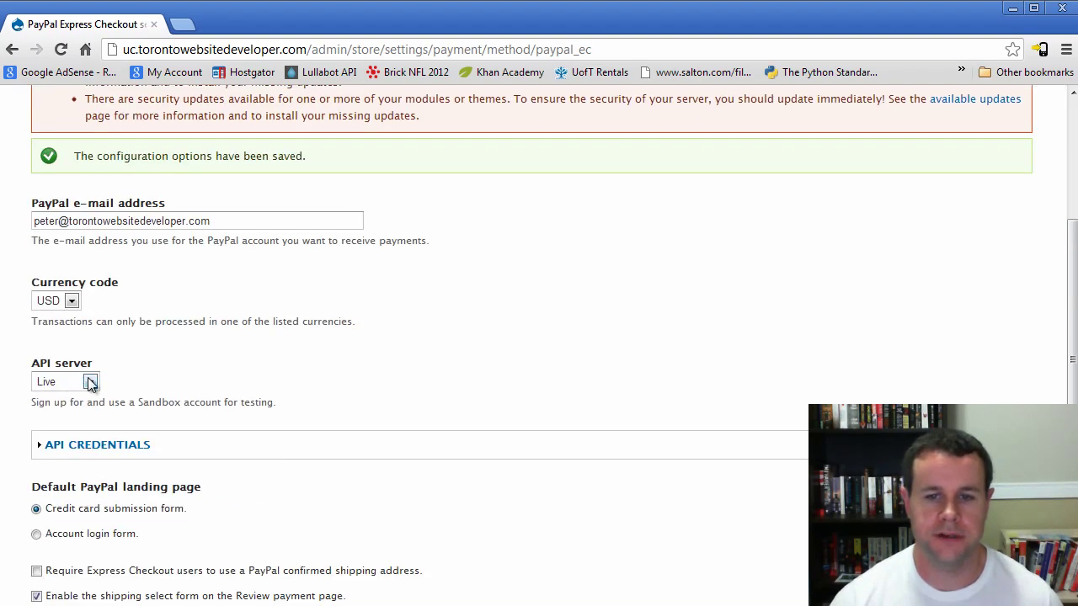
{"action": "left_click", "coordinate": [88, 381]}
{"action": "left_click", "coordinate": [46, 399]}
{"action": "scroll", "coordinate": [218, 383], "scroll_direction": "down", "scroll_amount": 2}
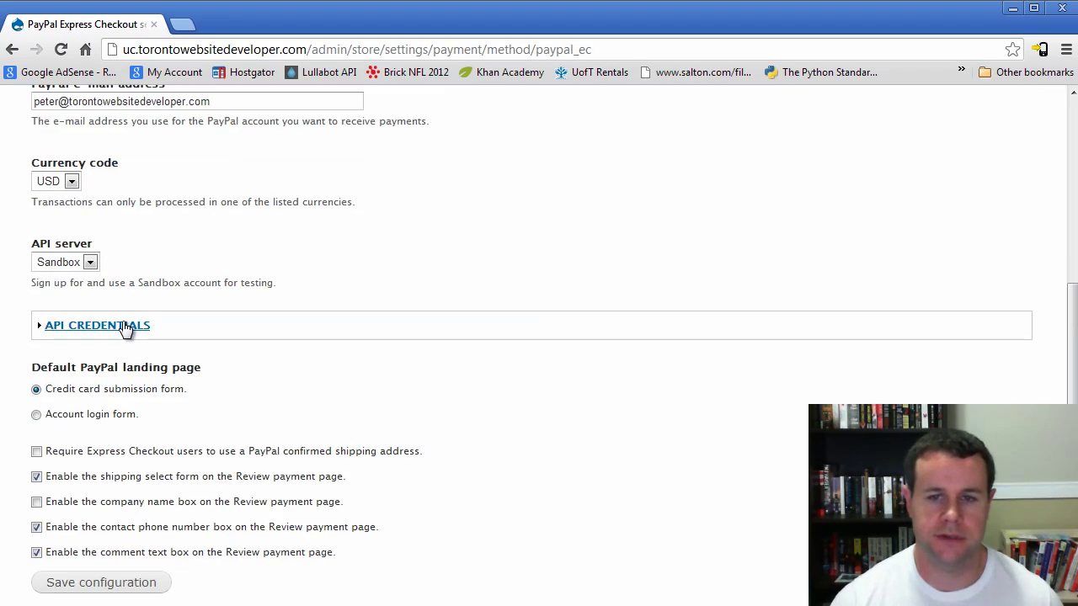
{"action": "left_click", "coordinate": [126, 324]}
{"action": "scroll", "coordinate": [164, 316], "scroll_direction": "down", "scroll_amount": 2}
{"action": "scroll", "coordinate": [168, 334], "scroll_direction": "down", "scroll_amount": 2}
{"action": "left_click", "coordinate": [125, 529]}
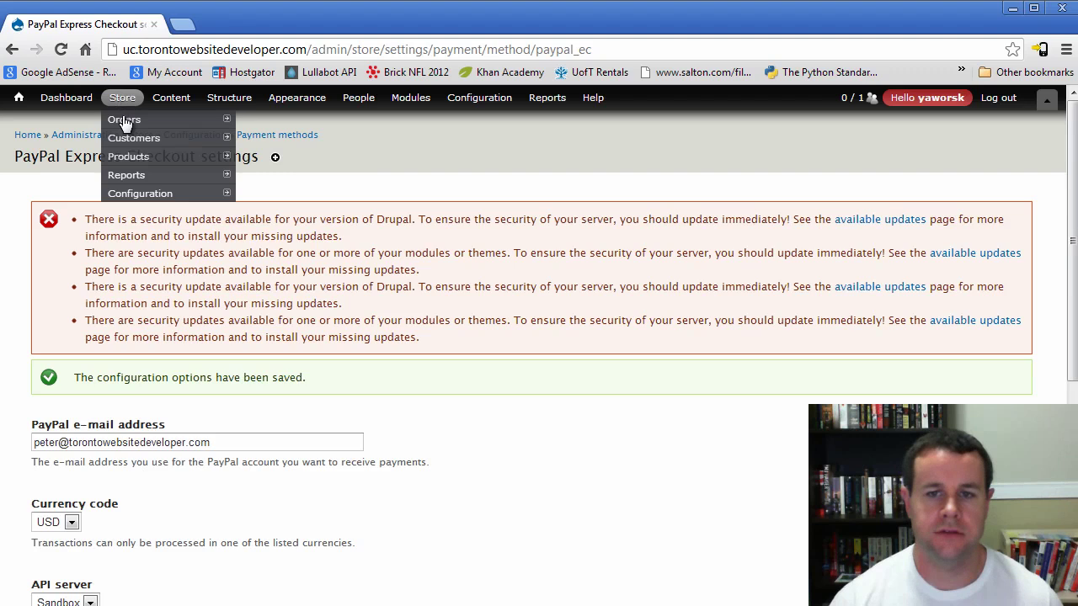
Open the UPS shipping quote configuration and set Server mode to Production
{"action": "mouse_move", "coordinate": [140, 196]}
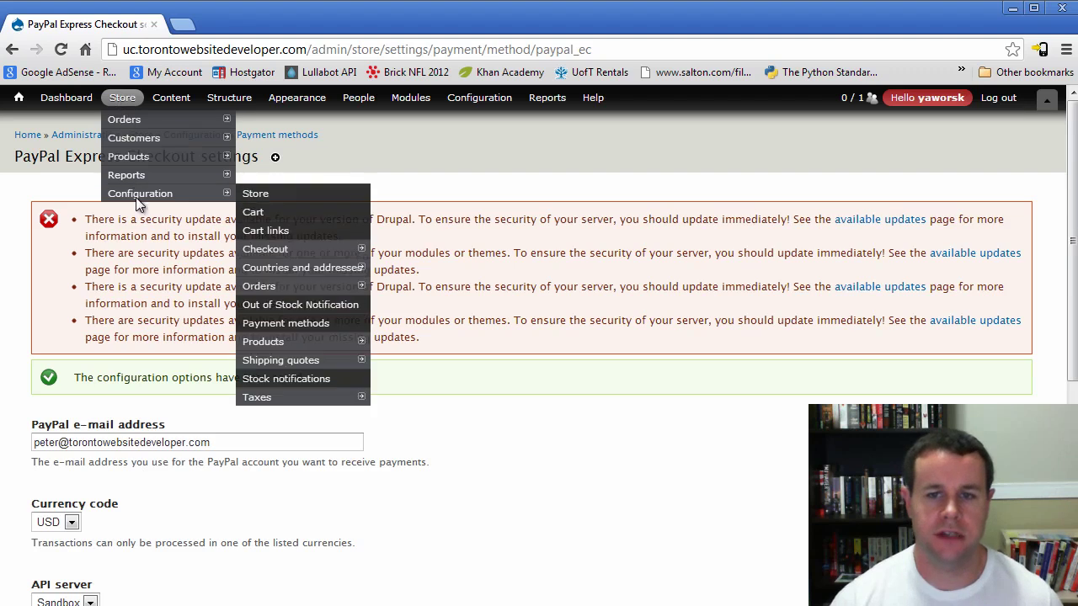
{"action": "left_click", "coordinate": [286, 361]}
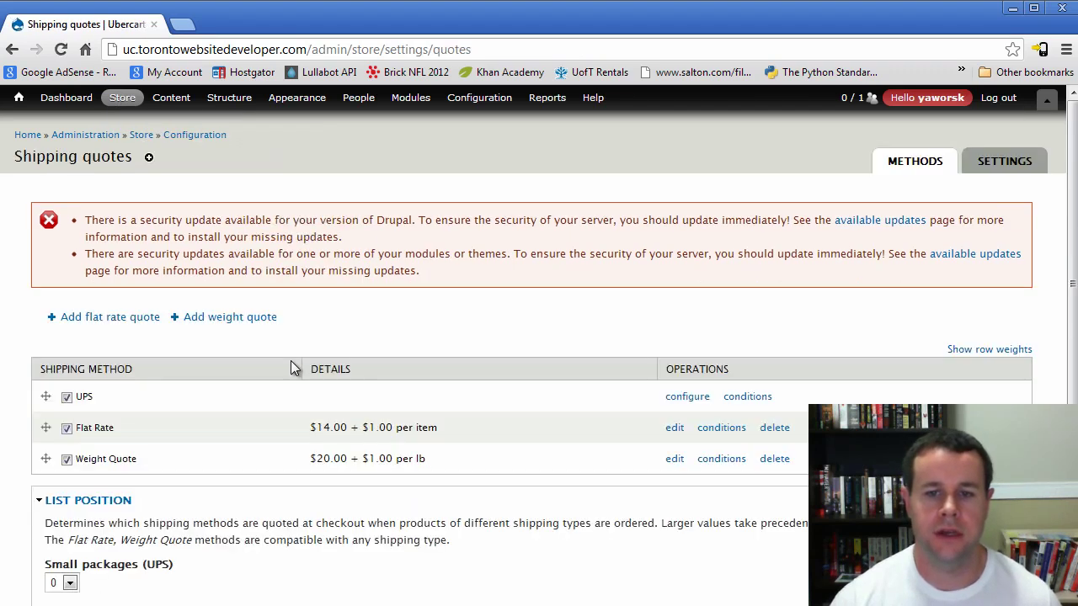
{"action": "scroll", "coordinate": [282, 353], "scroll_direction": "down", "scroll_amount": 2}
{"action": "left_click", "coordinate": [689, 267]}
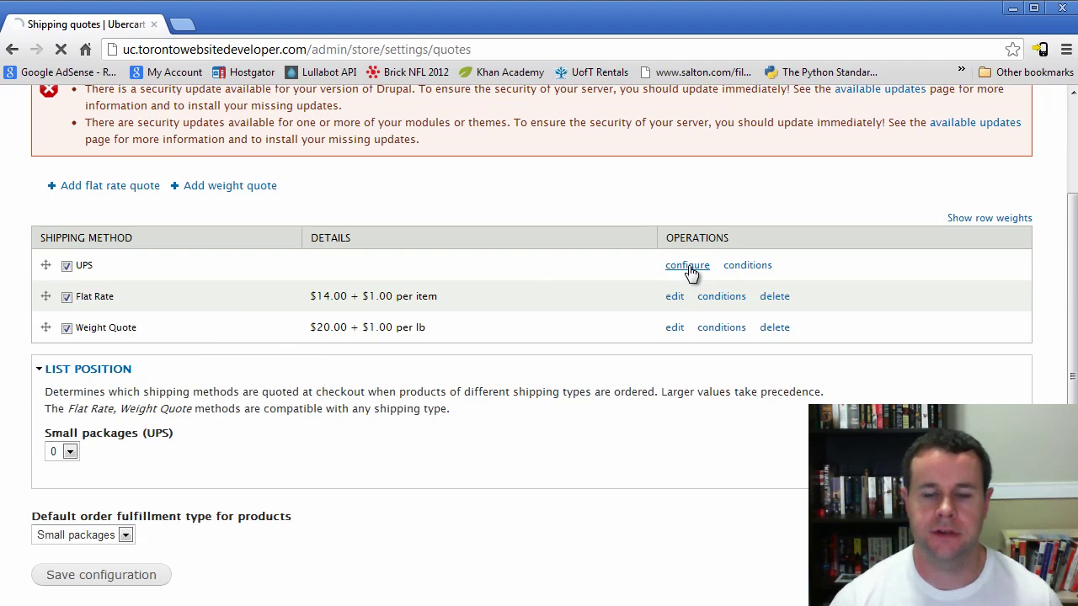
{"action": "scroll", "coordinate": [674, 417], "scroll_direction": "down", "scroll_amount": 2}
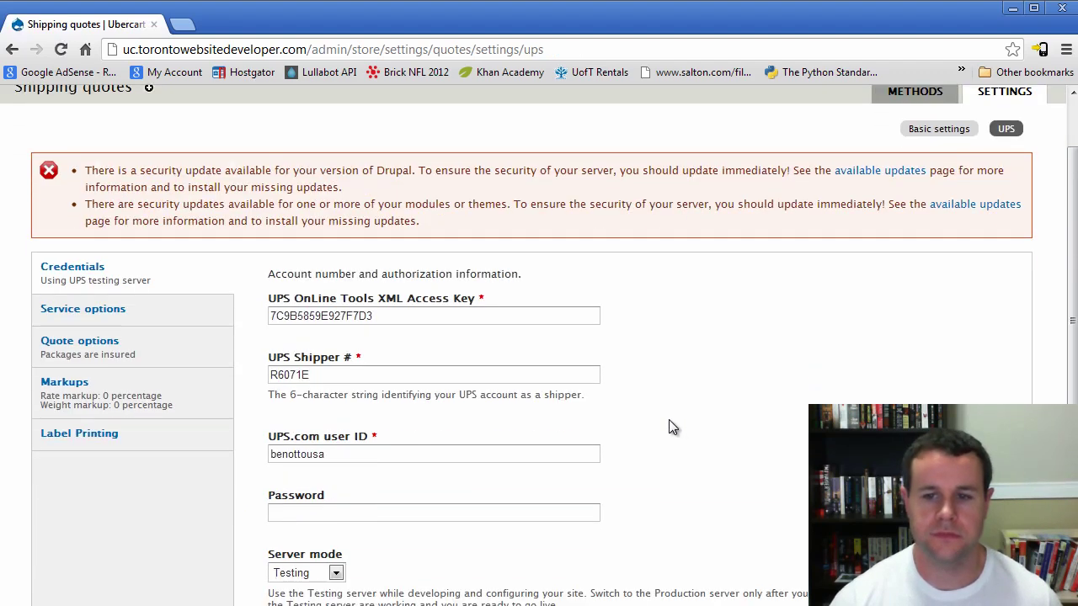
{"action": "scroll", "coordinate": [669, 419], "scroll_direction": "down", "scroll_amount": 2}
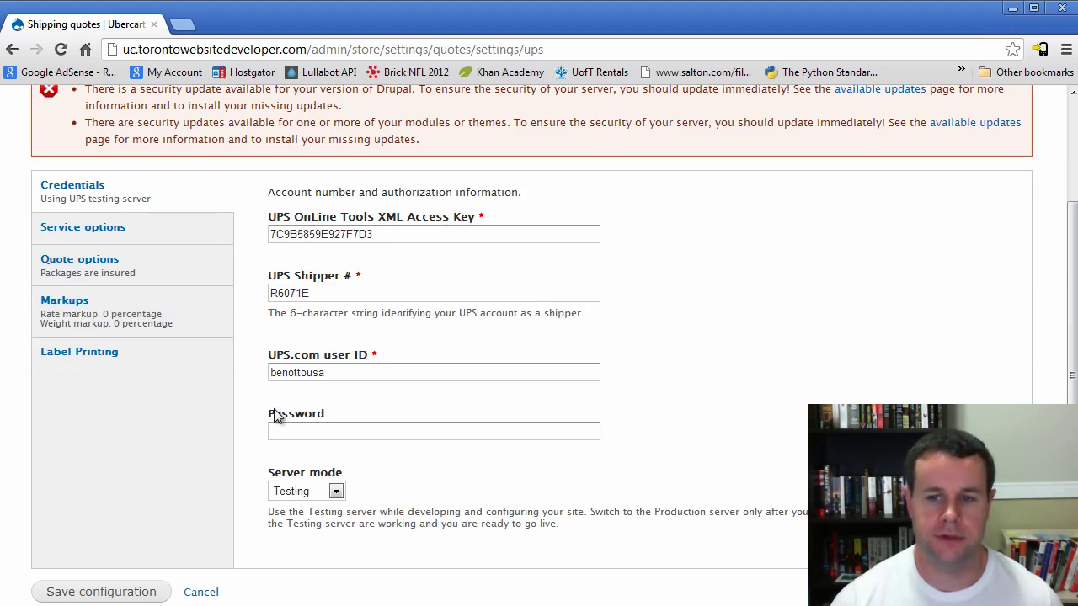
{"action": "left_click", "coordinate": [335, 491]}
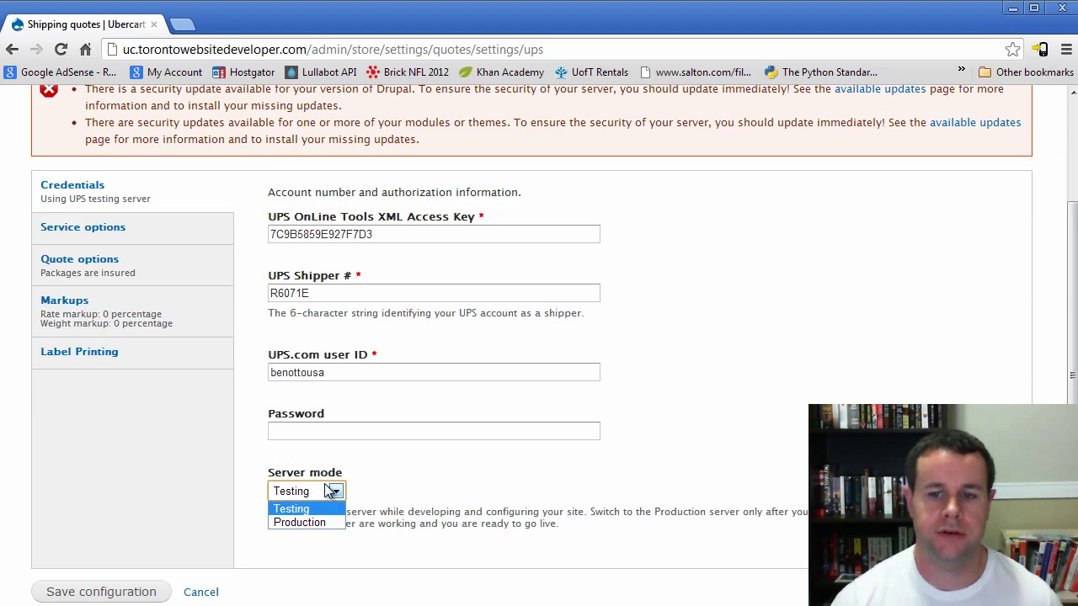
{"action": "left_click", "coordinate": [324, 524]}
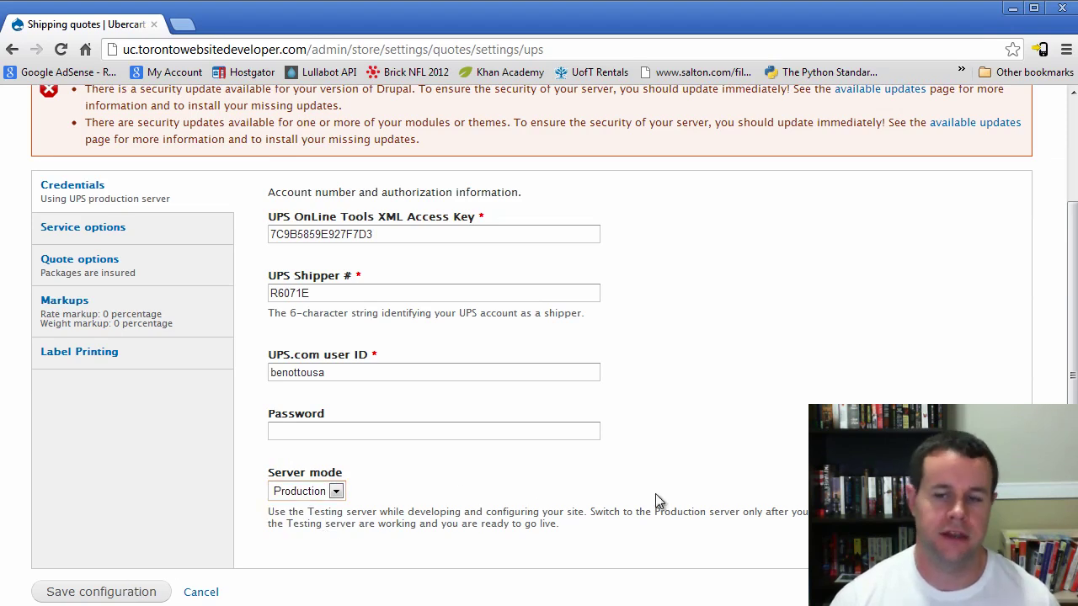
Go back to the shipping quotes list and return to the store's home page
{"action": "scroll", "coordinate": [657, 497], "scroll_direction": "up", "scroll_amount": 3}
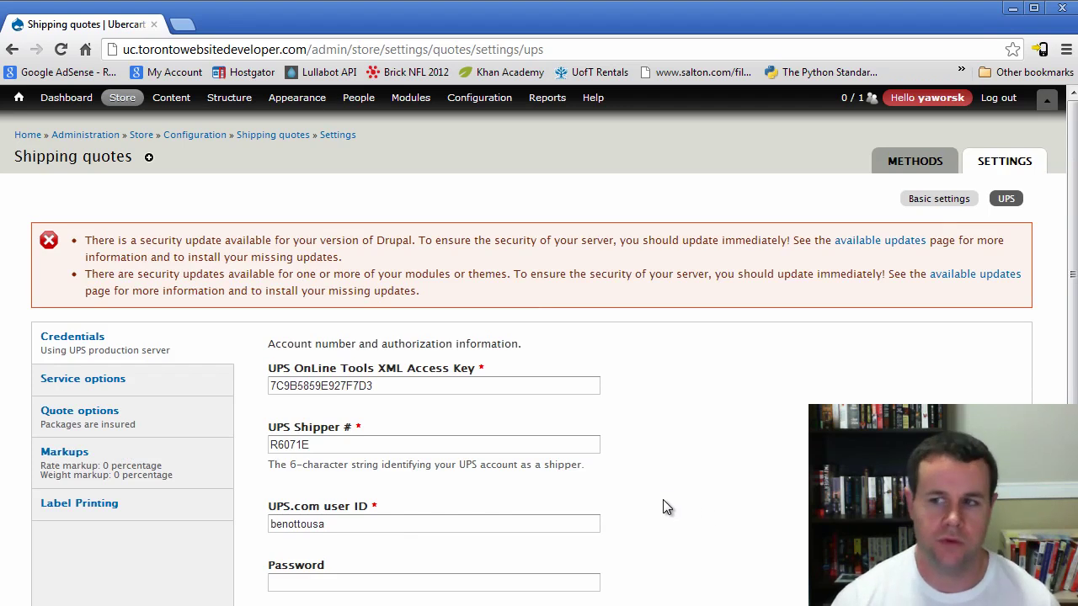
{"action": "key", "text": "alt+Left"}
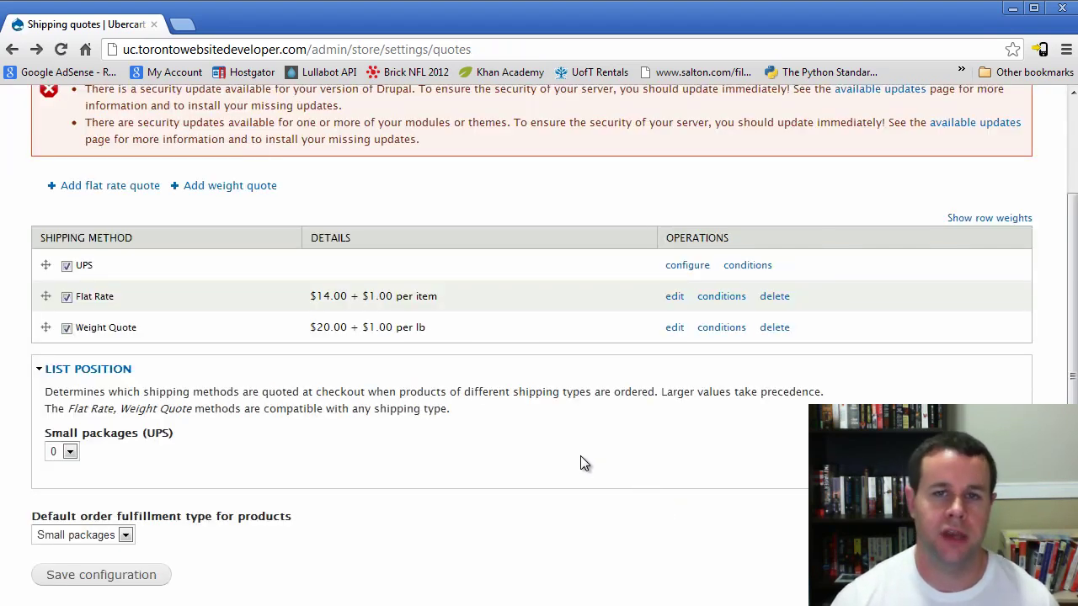
{"action": "scroll", "coordinate": [580, 462], "scroll_direction": "up", "scroll_amount": 3}
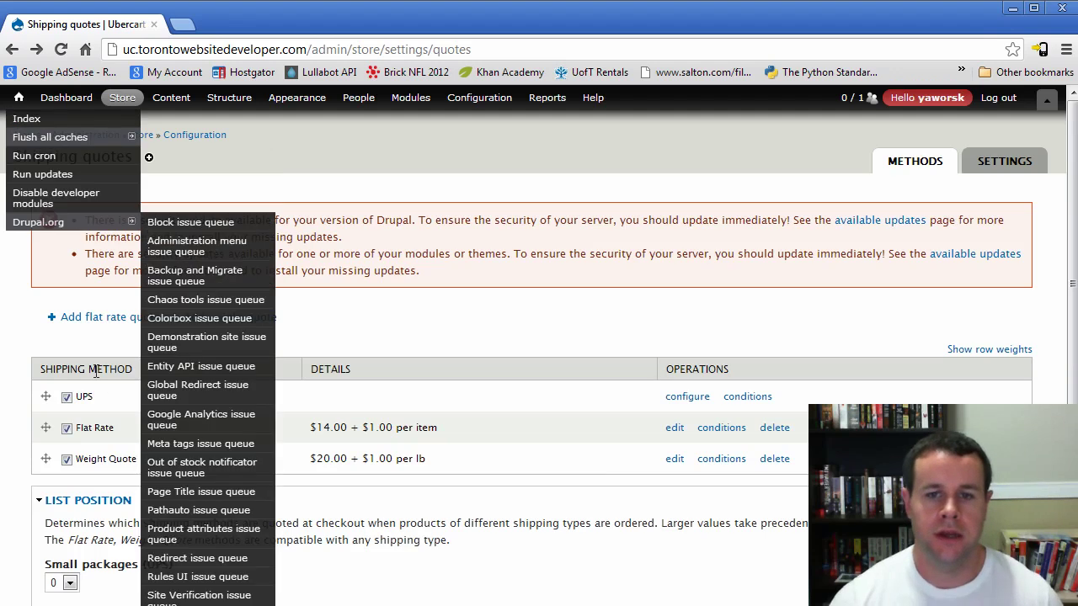
{"action": "left_click", "coordinate": [17, 133]}
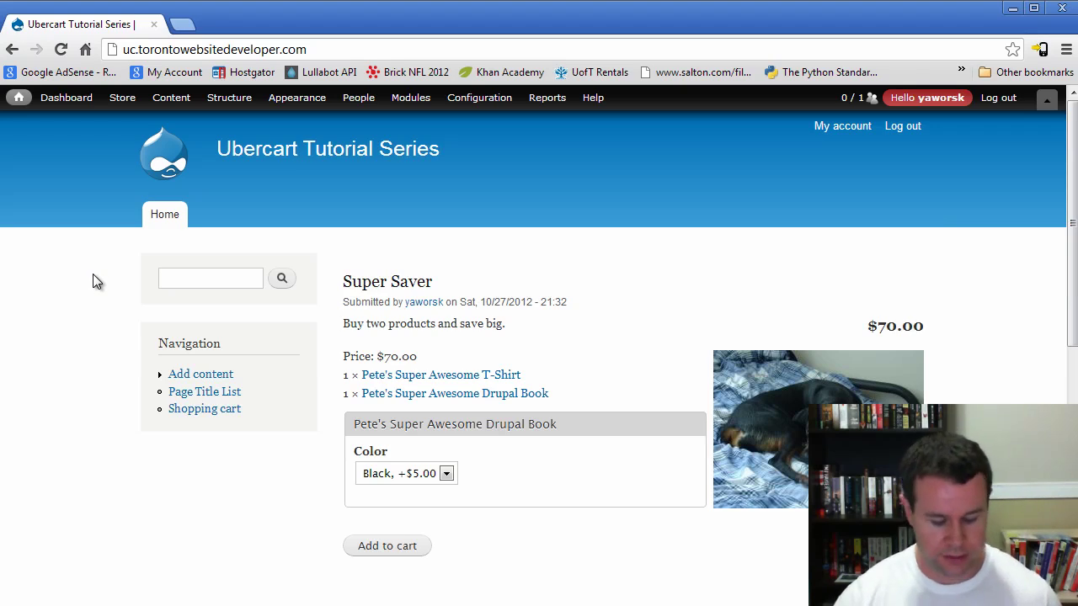
Open a Chrome incognito window with Ctrl+Shift+N and move it to the top of the screen
{"action": "key", "text": "ctrl+shift+n"}
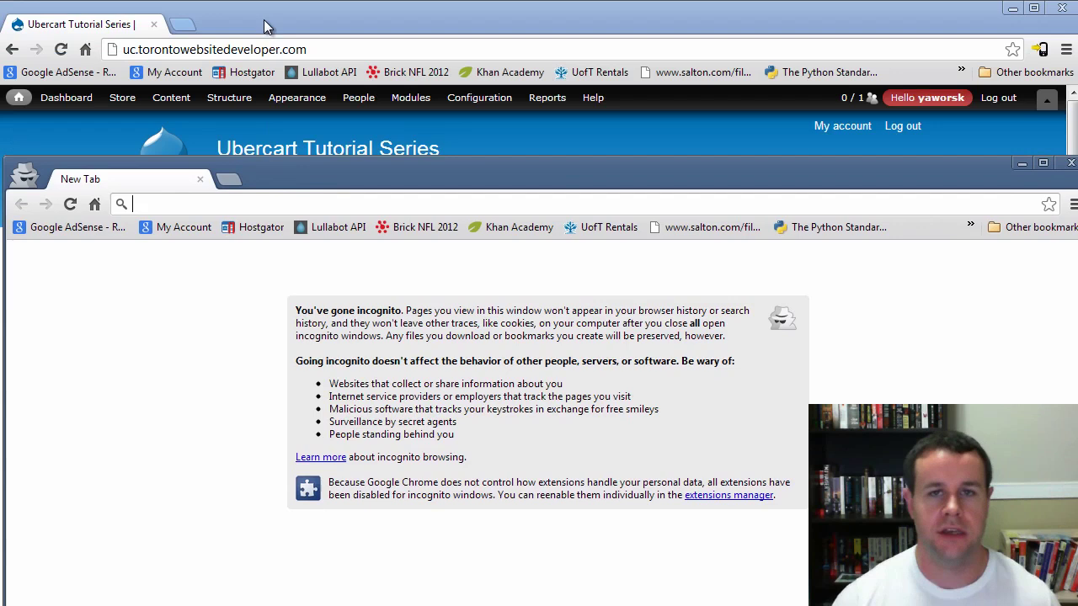
{"action": "left_click_drag", "start_coordinate": [272, 174], "coordinate": [264, 23]}
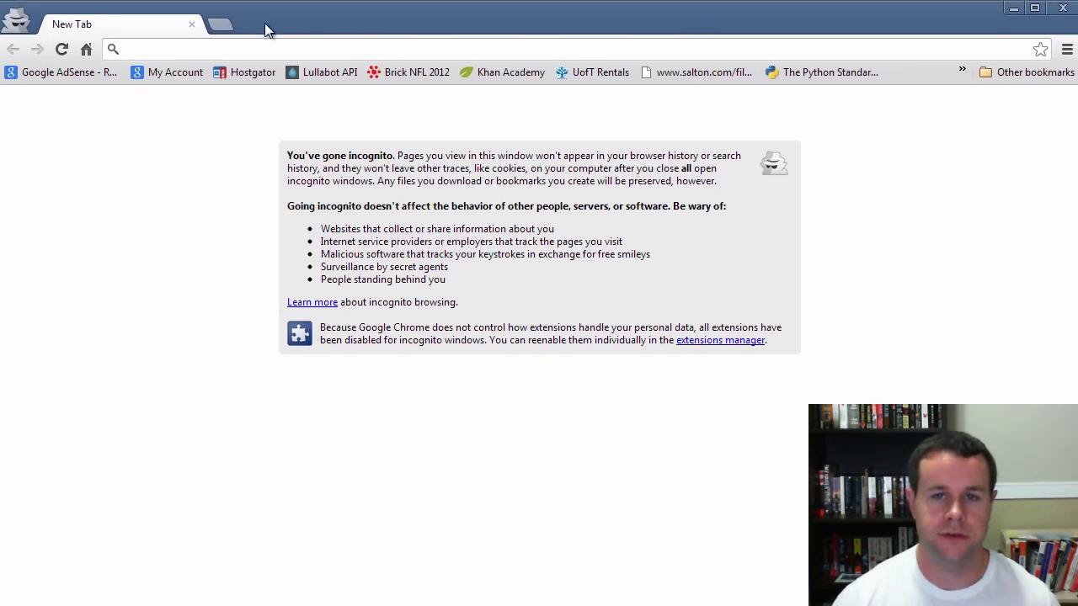
Load the store site in incognito and add the Super Saver kit to the cart ($75.00)
{"action": "left_click", "coordinate": [268, 48]}
{"action": "type", "text": "uc.torontowebsitedeveloper.com"}
{"action": "key", "text": "Return"}
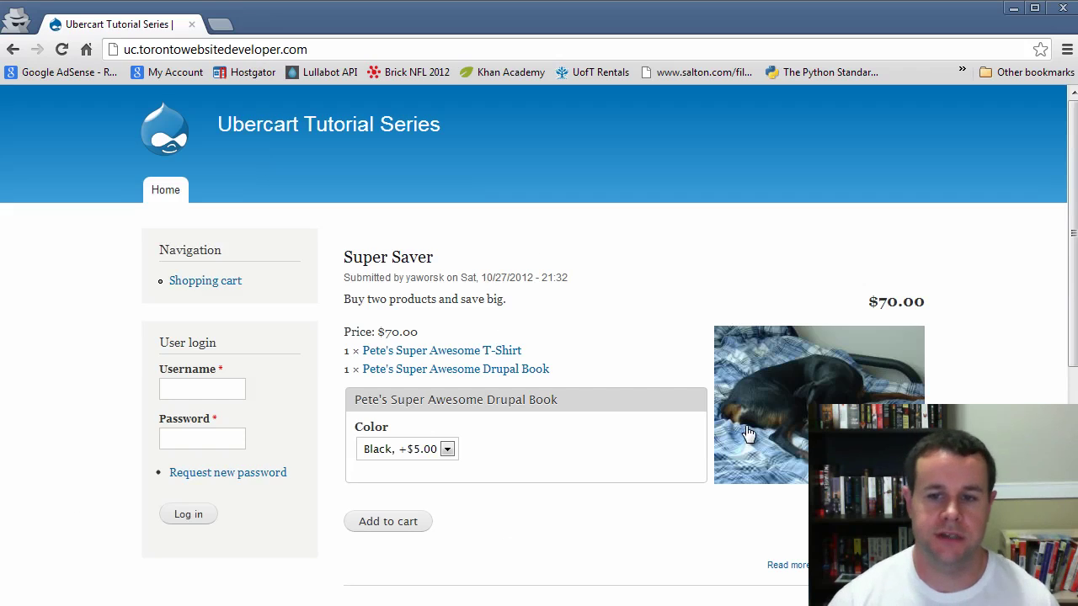
{"action": "left_click", "coordinate": [392, 528]}
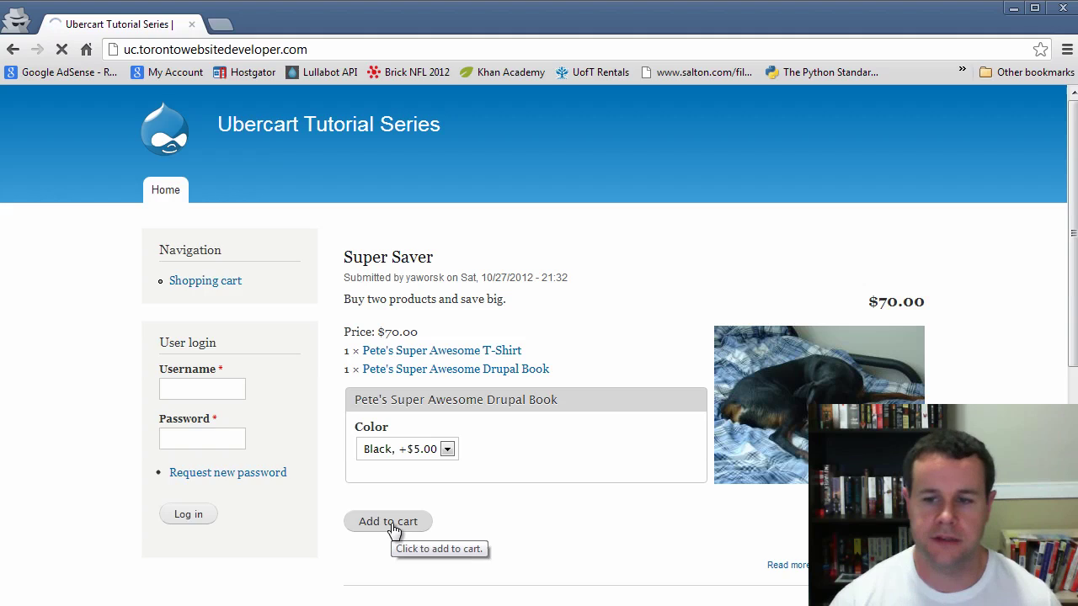
{"action": "scroll", "coordinate": [732, 502], "scroll_direction": "down", "scroll_amount": 1}
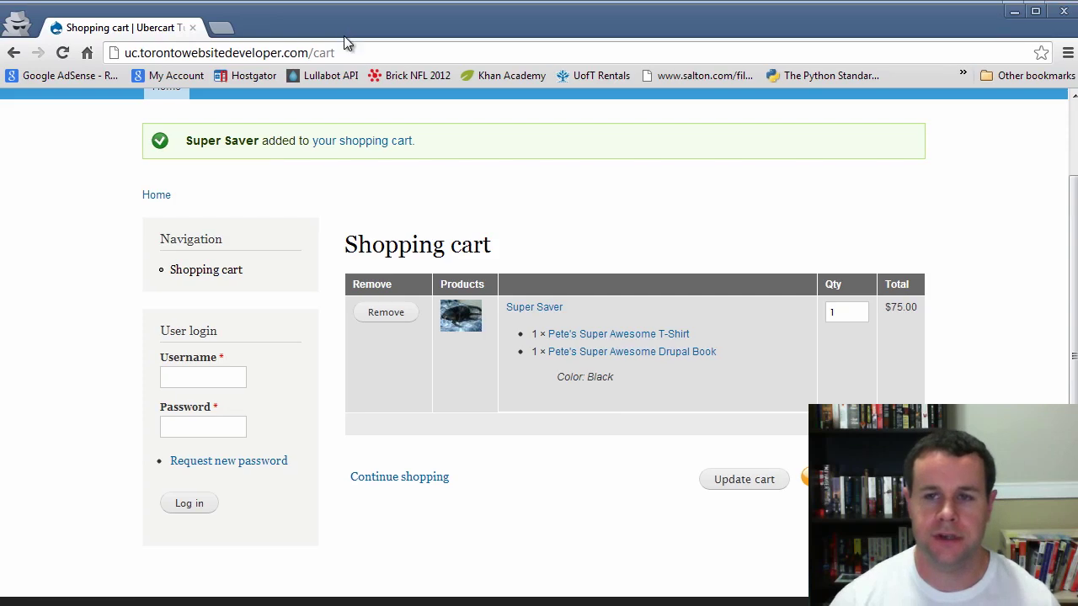
{"action": "left_click_drag", "start_coordinate": [344, 35], "coordinate": [347, 62]}
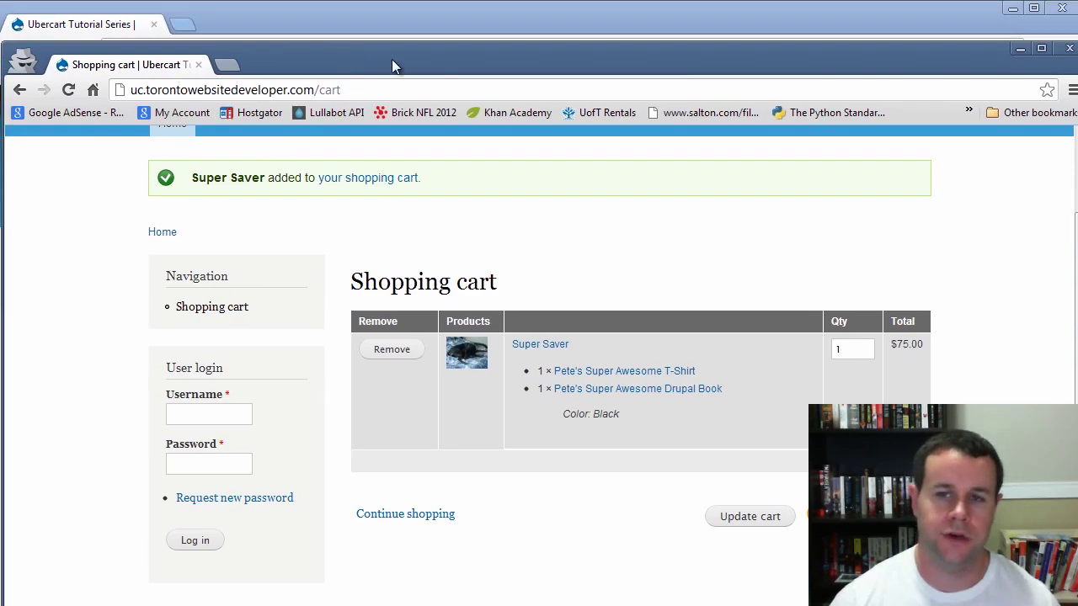
In the admin window, open the Super Saver kit's edit form, then return to its page
{"action": "left_click", "coordinate": [338, 34]}
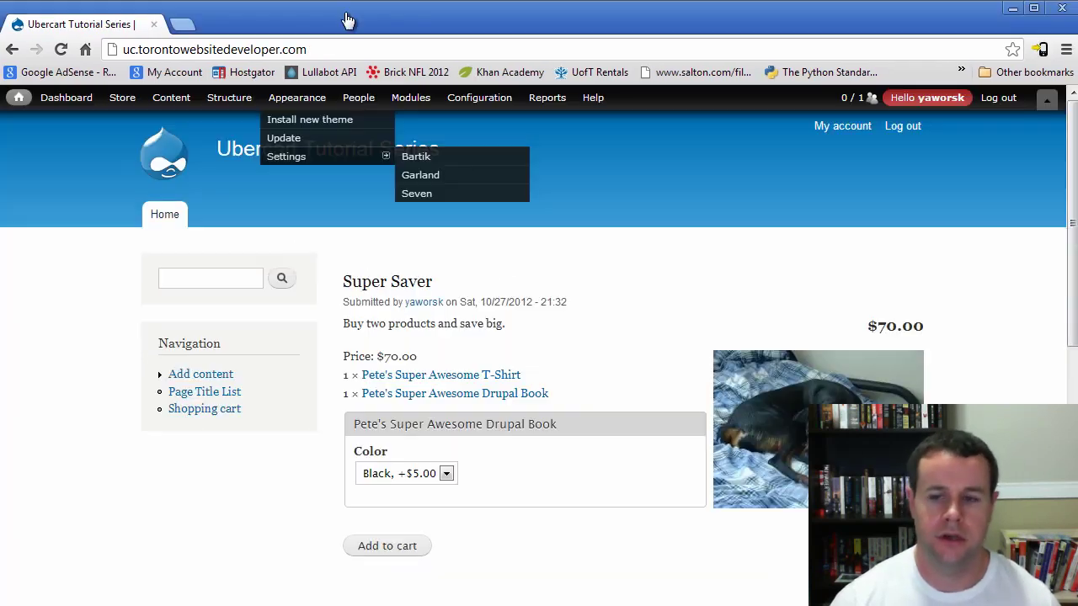
{"action": "left_click", "coordinate": [393, 283]}
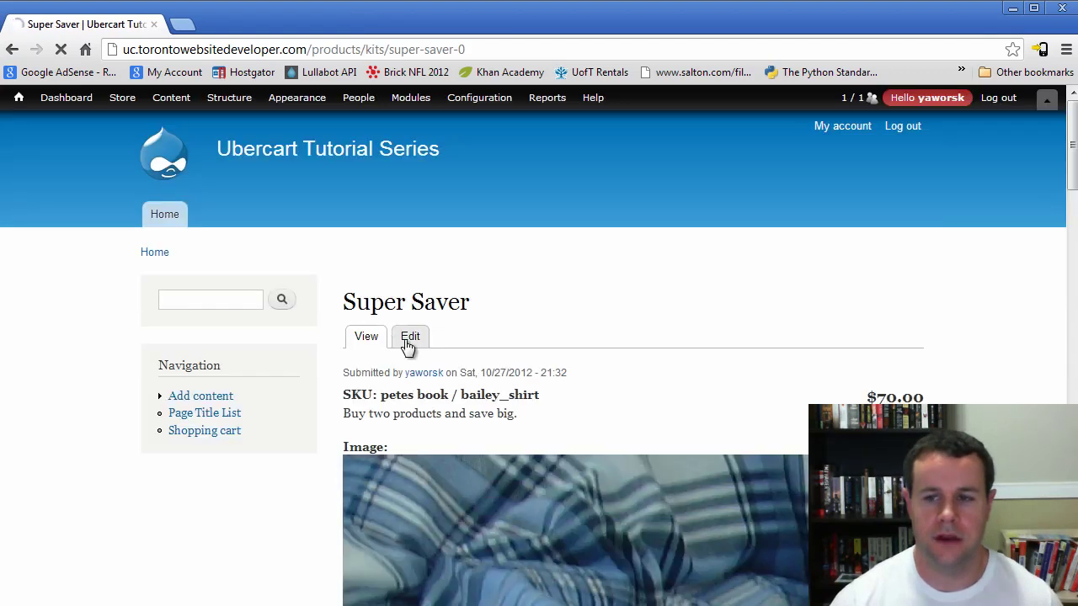
{"action": "left_click", "coordinate": [409, 339]}
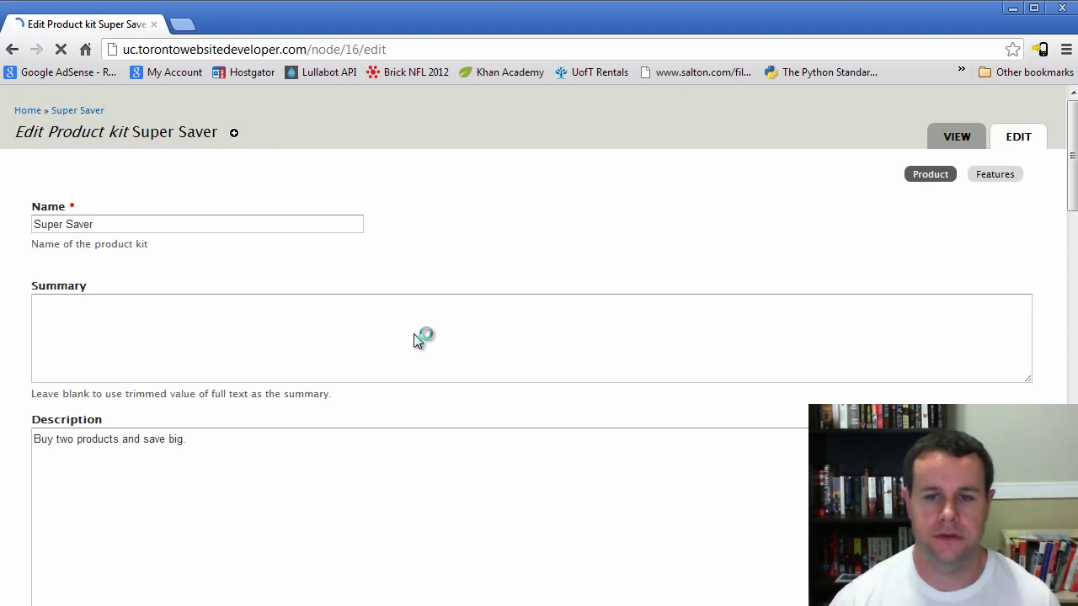
{"action": "scroll", "coordinate": [412, 339], "scroll_direction": "down", "scroll_amount": 10}
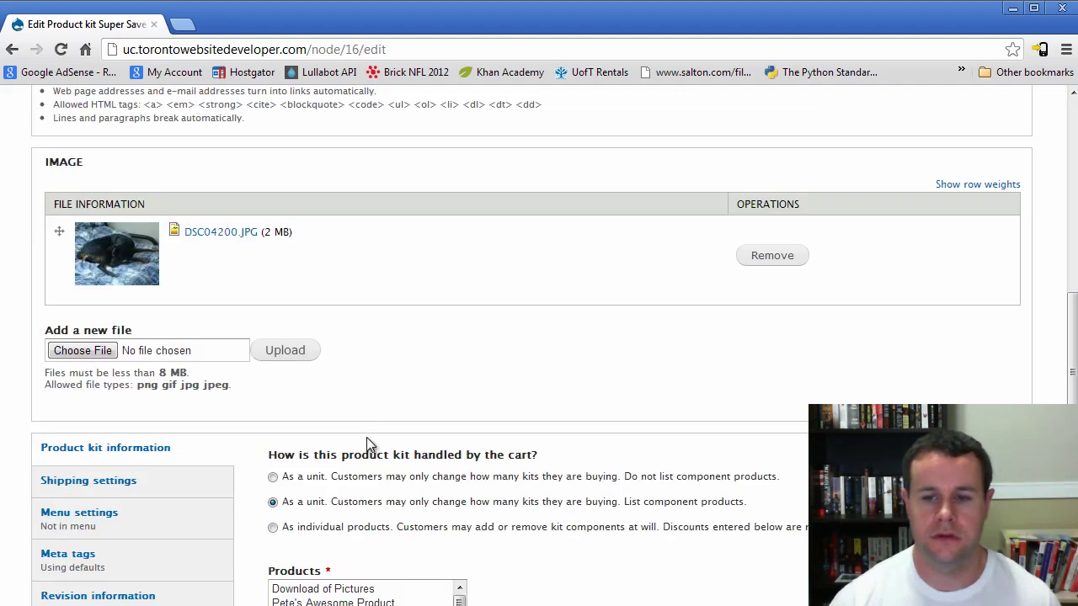
{"action": "scroll", "coordinate": [633, 357], "scroll_direction": "down", "scroll_amount": 3}
{"action": "scroll", "coordinate": [637, 361], "scroll_direction": "up", "scroll_amount": 5}
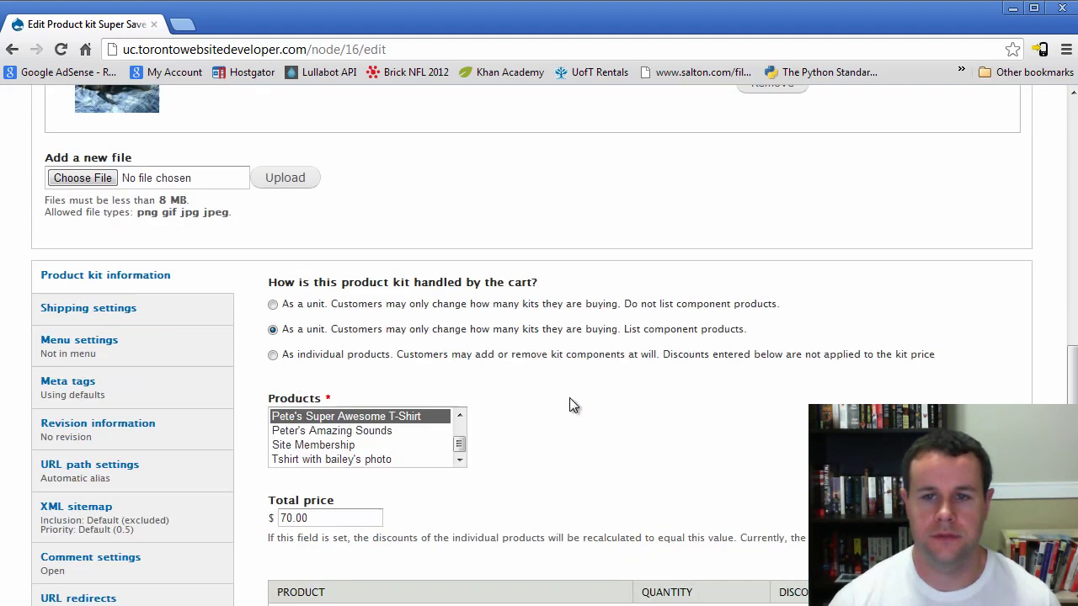
{"action": "scroll", "coordinate": [568, 408], "scroll_direction": "up", "scroll_amount": 4}
{"action": "key", "text": "alt+Left"}
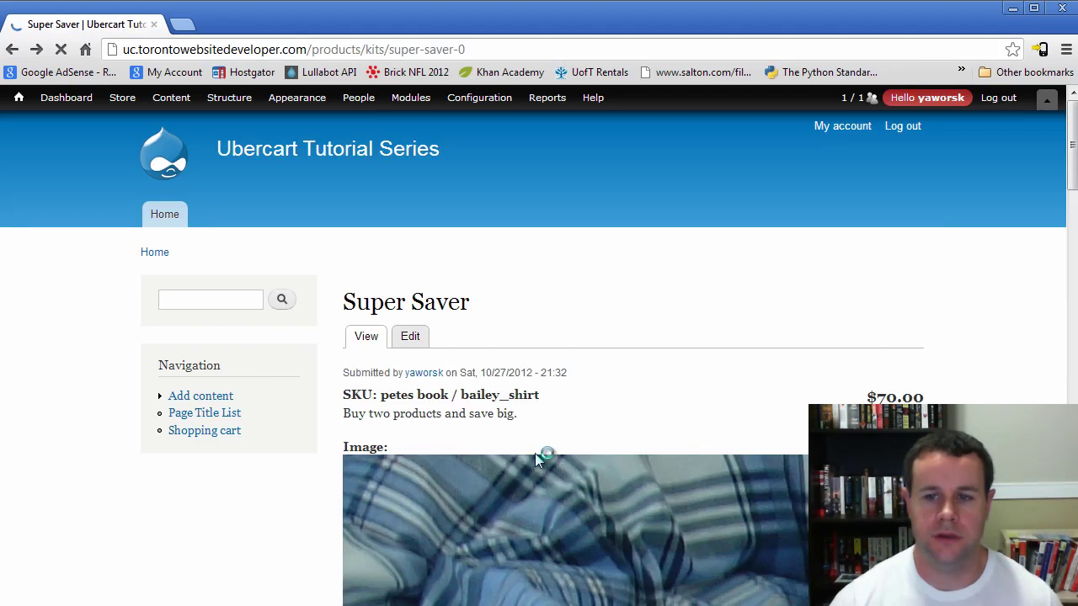
Open Pete's Awesome Product for editing
{"action": "scroll", "coordinate": [309, 477], "scroll_direction": "down", "scroll_amount": 3}
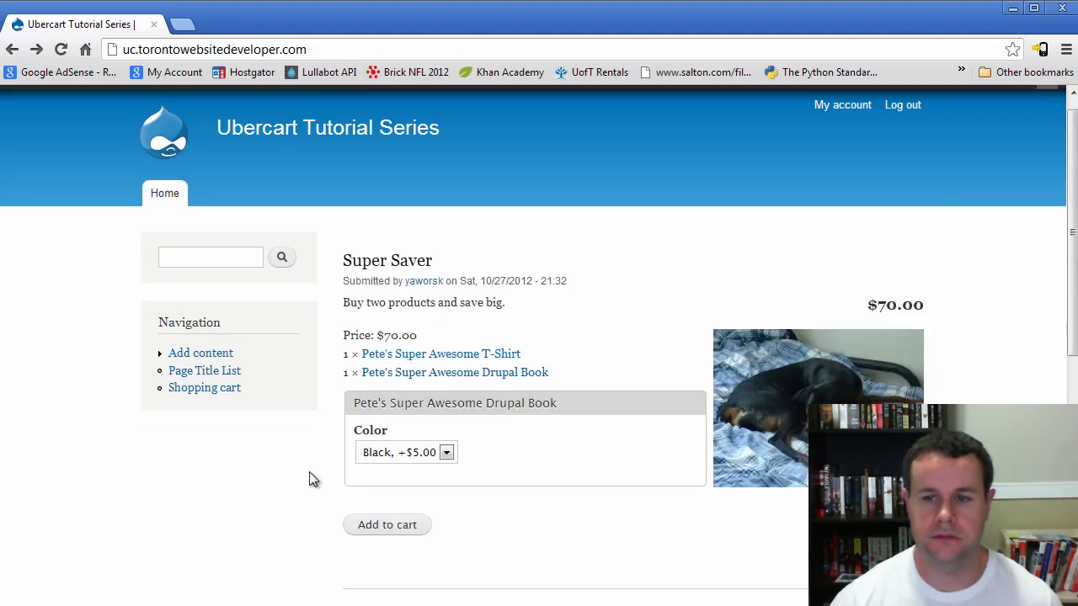
{"action": "scroll", "coordinate": [312, 478], "scroll_direction": "down", "scroll_amount": 3}
{"action": "left_click", "coordinate": [455, 373]}
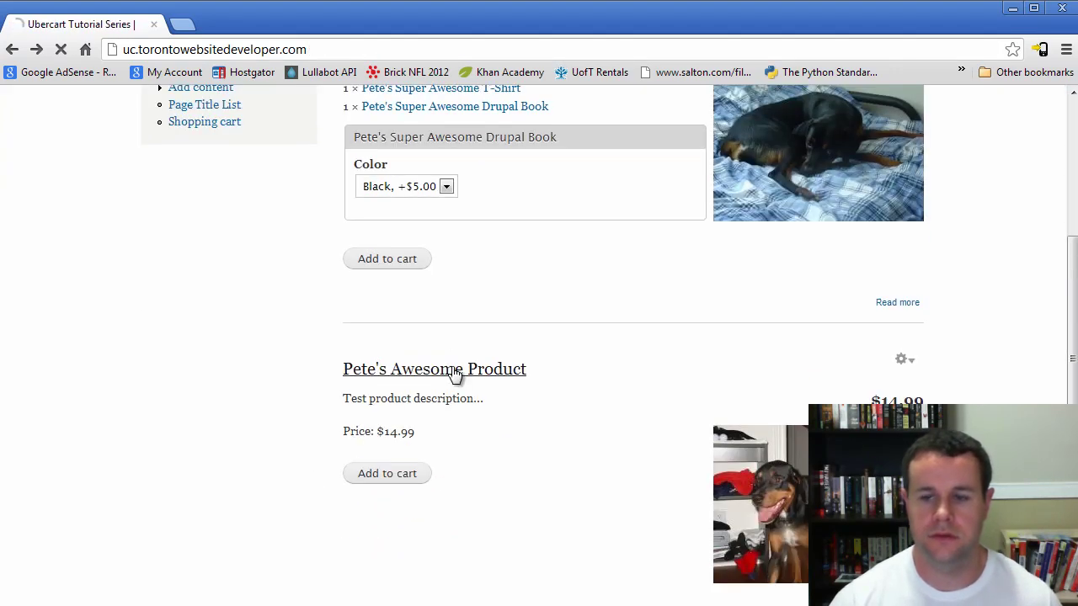
{"action": "scroll", "coordinate": [609, 426], "scroll_direction": "down", "scroll_amount": 3}
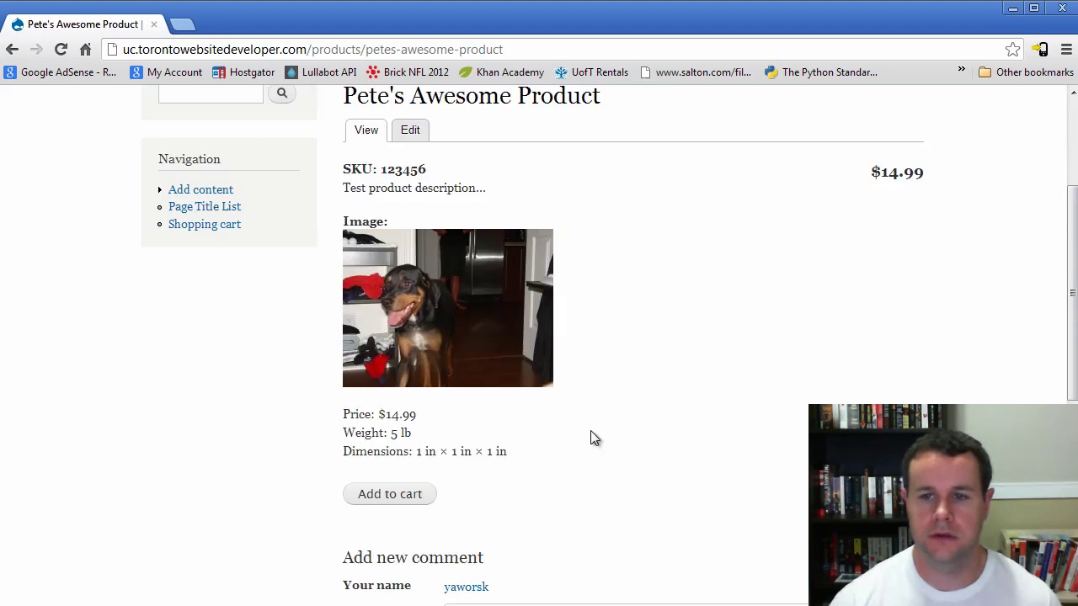
{"action": "scroll", "coordinate": [454, 279], "scroll_direction": "up", "scroll_amount": 2}
{"action": "left_click", "coordinate": [402, 288]}
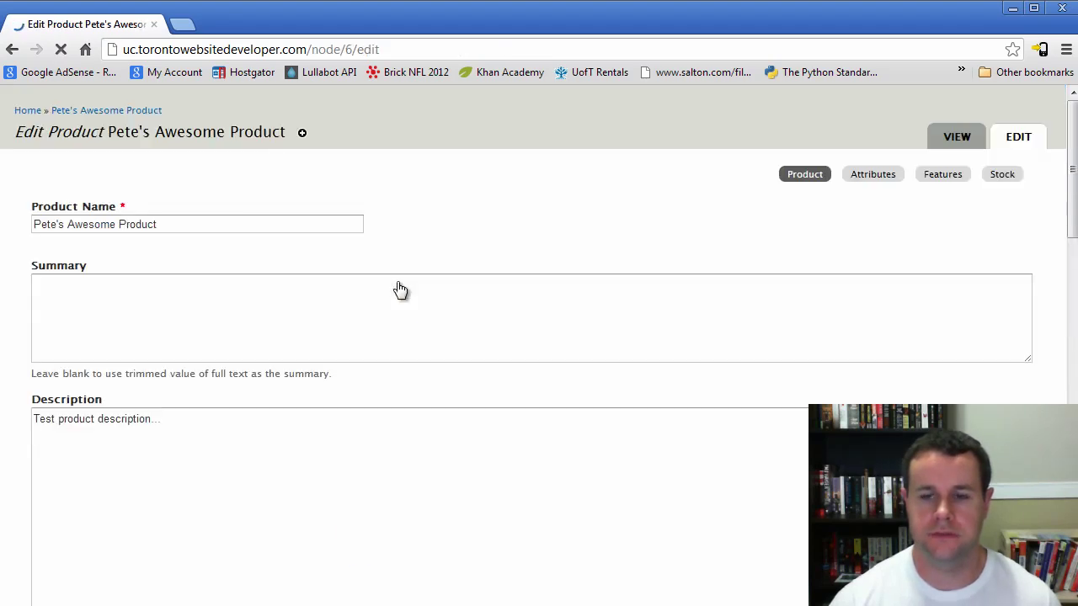
{"action": "scroll", "coordinate": [532, 434], "scroll_direction": "down", "scroll_amount": 1}
{"action": "scroll", "coordinate": [477, 443], "scroll_direction": "down", "scroll_amount": 8}
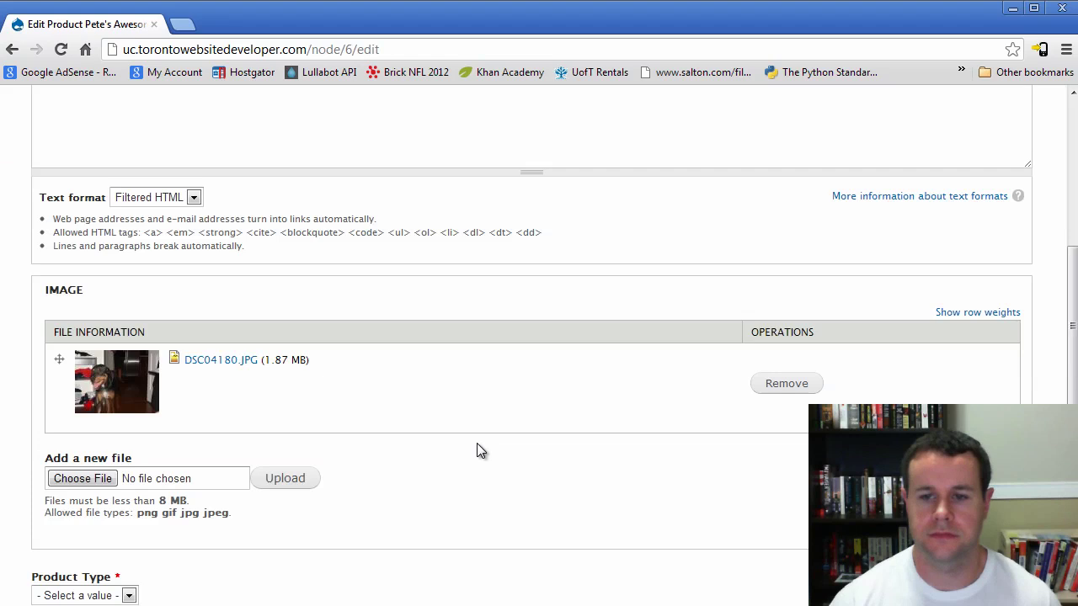
Set Pete's Awesome Product's sell price to 1 and save
{"action": "double_click", "coordinate": [594, 334]}
{"action": "key", "text": "BackSpace"}
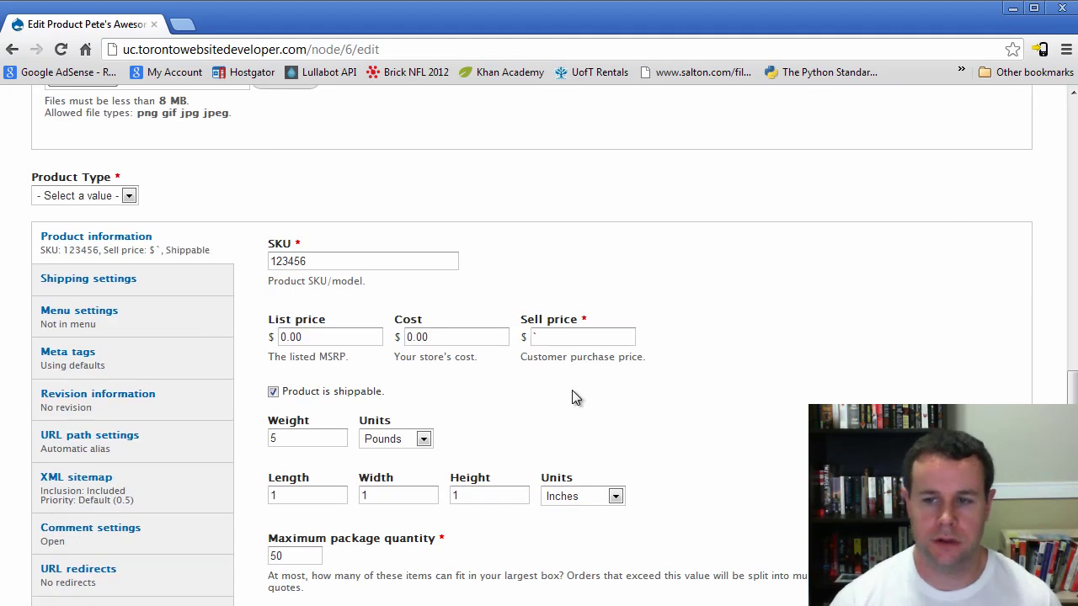
{"action": "type", "text": "1"}
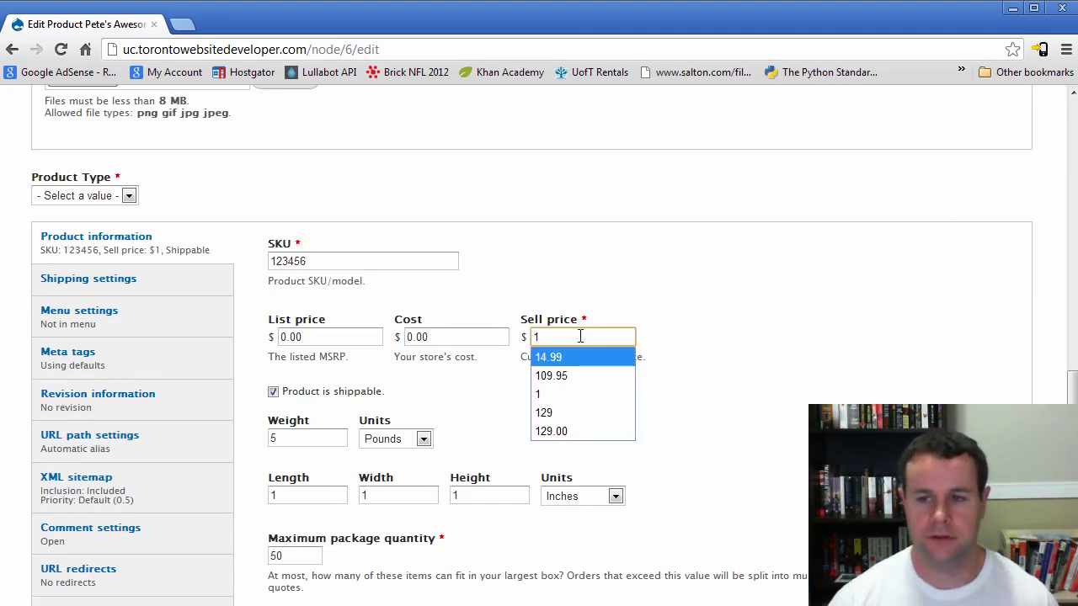
{"action": "left_click", "coordinate": [684, 369]}
{"action": "scroll", "coordinate": [437, 486], "scroll_direction": "down", "scroll_amount": 2}
{"action": "scroll", "coordinate": [437, 486], "scroll_direction": "down", "scroll_amount": 1}
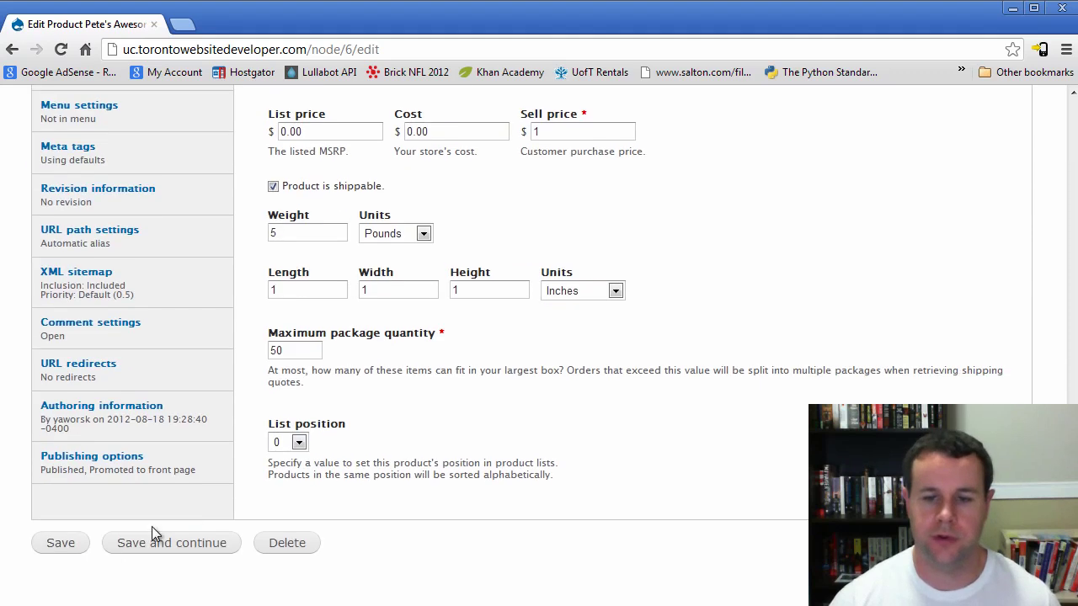
{"action": "left_click", "coordinate": [72, 547]}
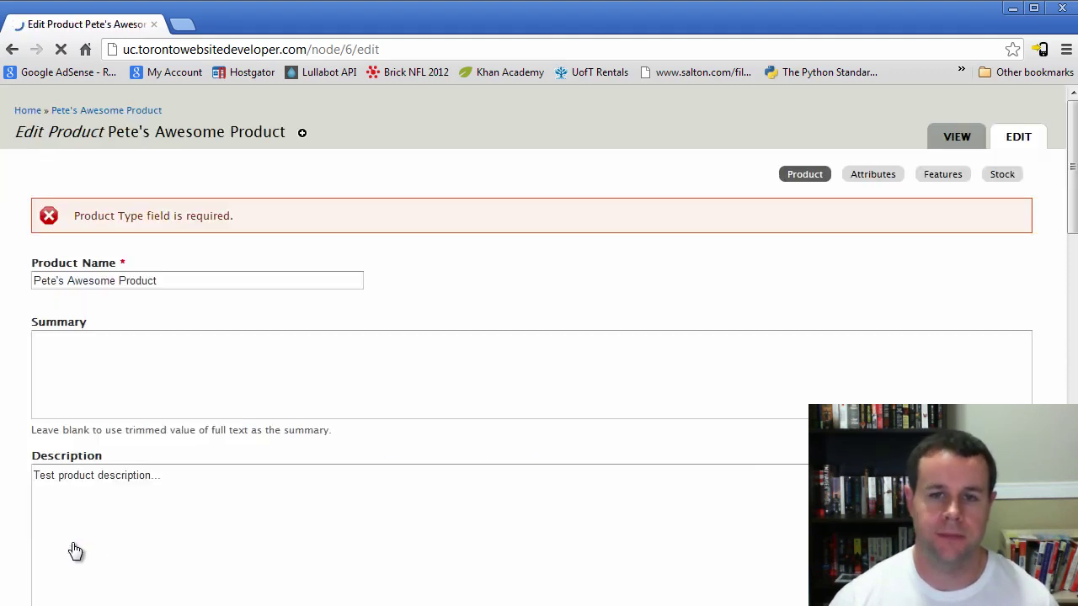
Change the product type to T-shirts and save the product
{"action": "scroll", "coordinate": [272, 432], "scroll_direction": "down", "scroll_amount": 8}
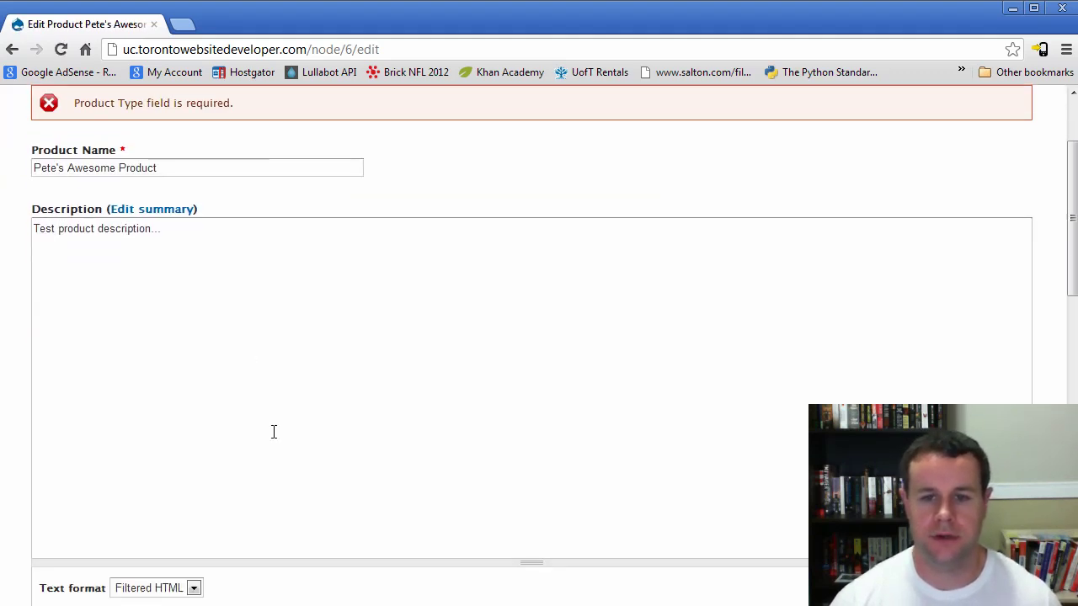
{"action": "left_click", "coordinate": [84, 400]}
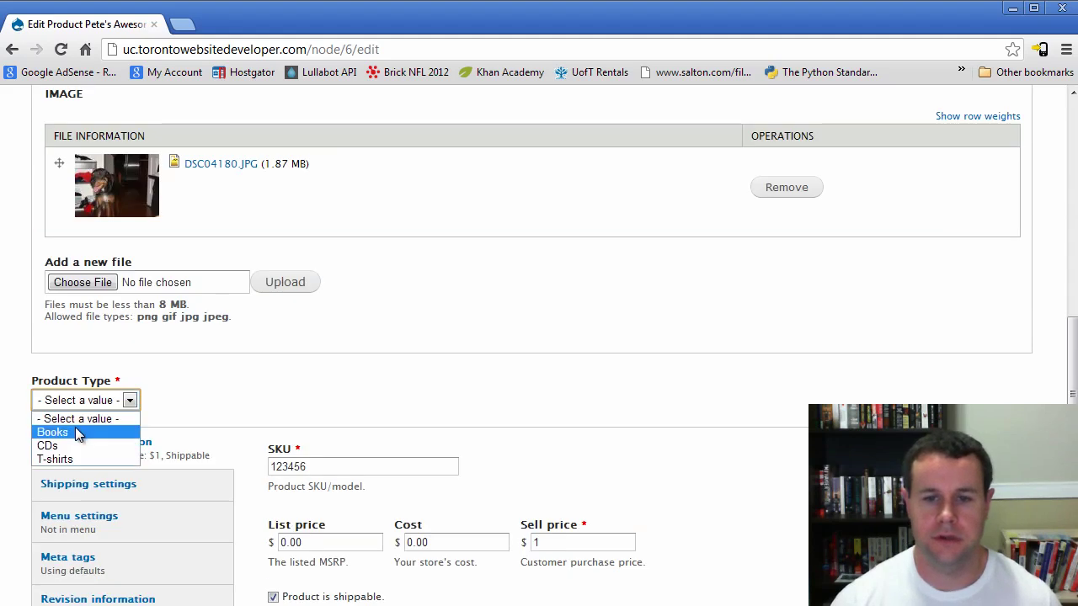
{"action": "left_click", "coordinate": [72, 457]}
{"action": "scroll", "coordinate": [202, 392], "scroll_direction": "down", "scroll_amount": 5}
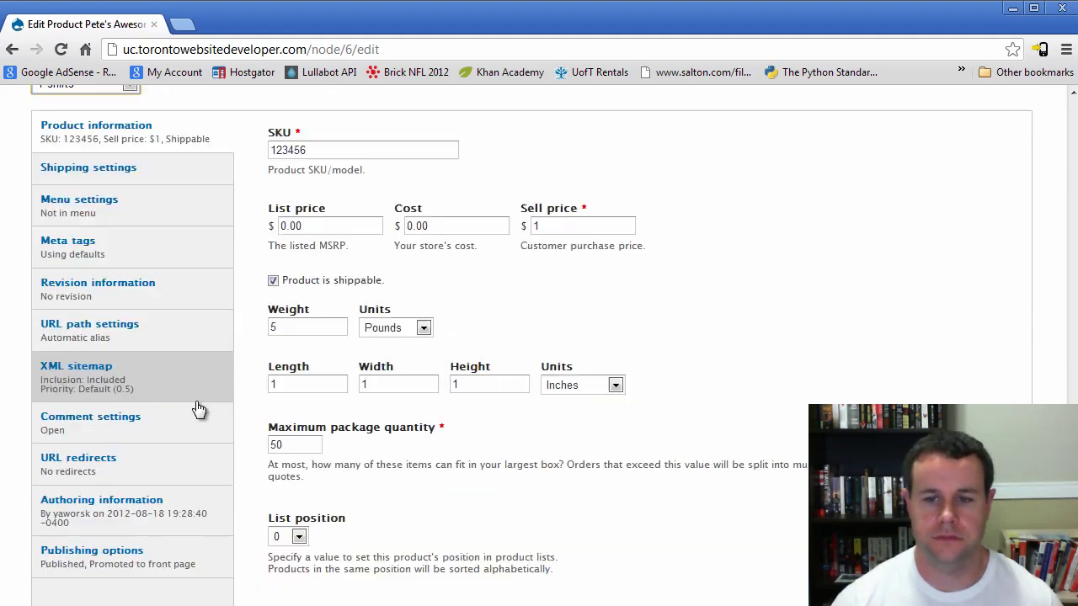
{"action": "left_click", "coordinate": [55, 544]}
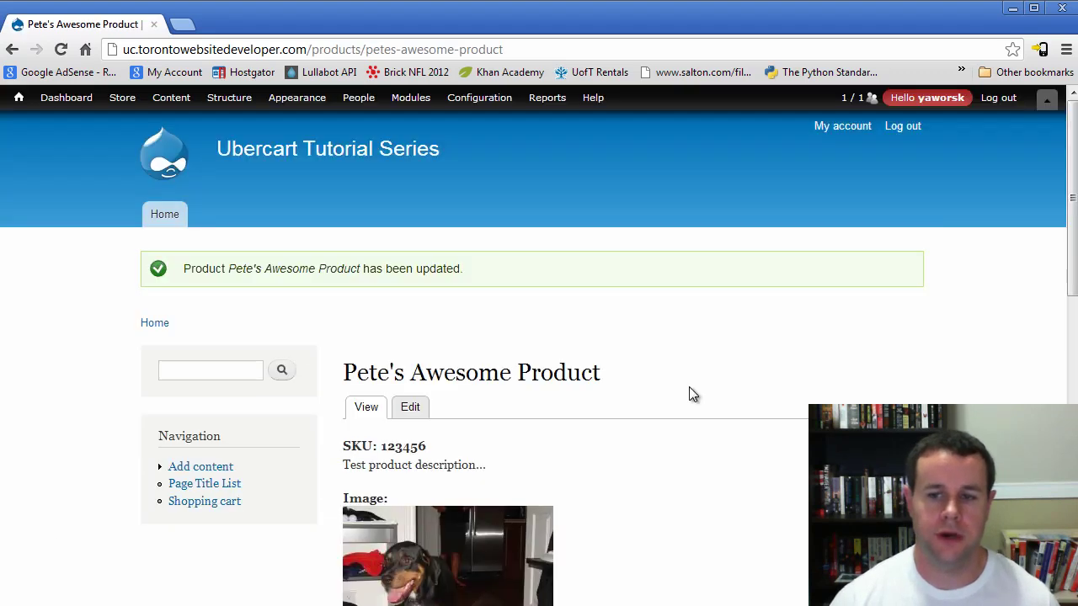
{"action": "scroll", "coordinate": [451, 504], "scroll_direction": "down", "scroll_amount": 1}
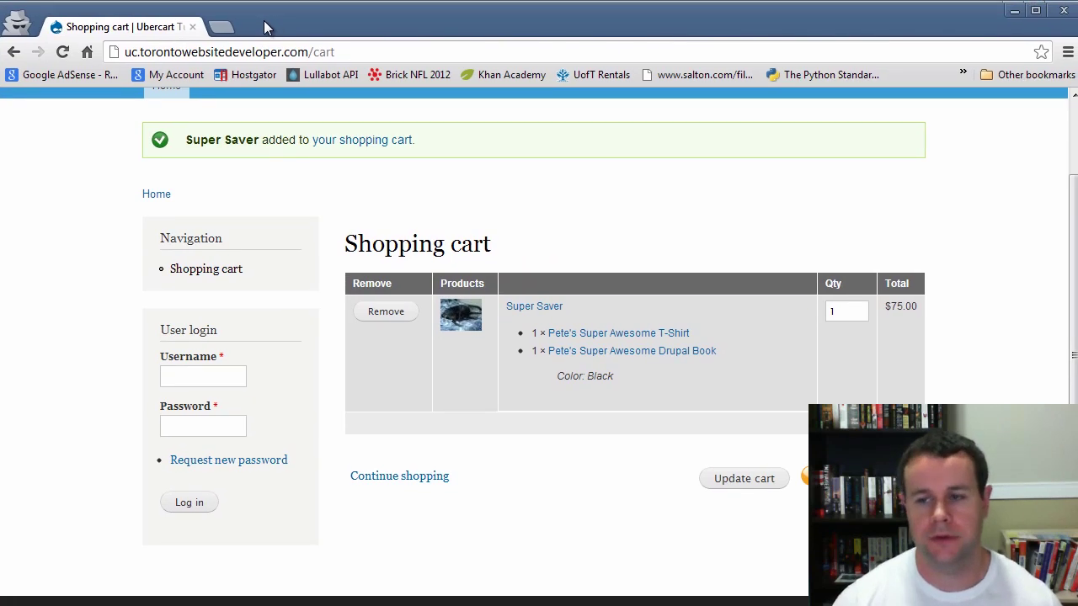
Remove the Super Saver bundle from the cart, then add Pete's Awesome Product ($1.00) from Home
{"action": "left_click", "coordinate": [396, 318]}
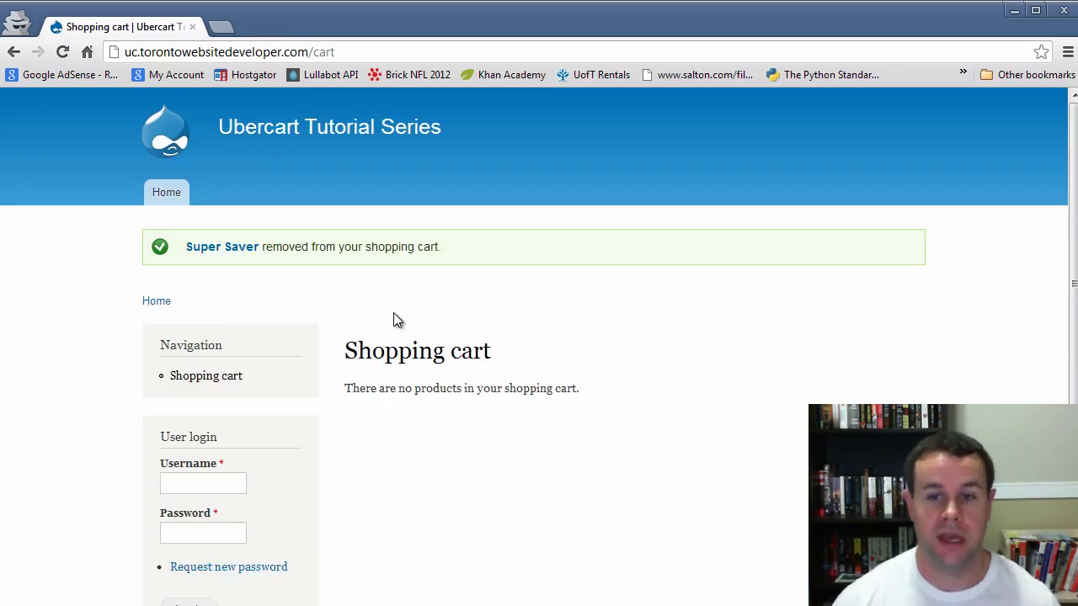
{"action": "left_click", "coordinate": [156, 301]}
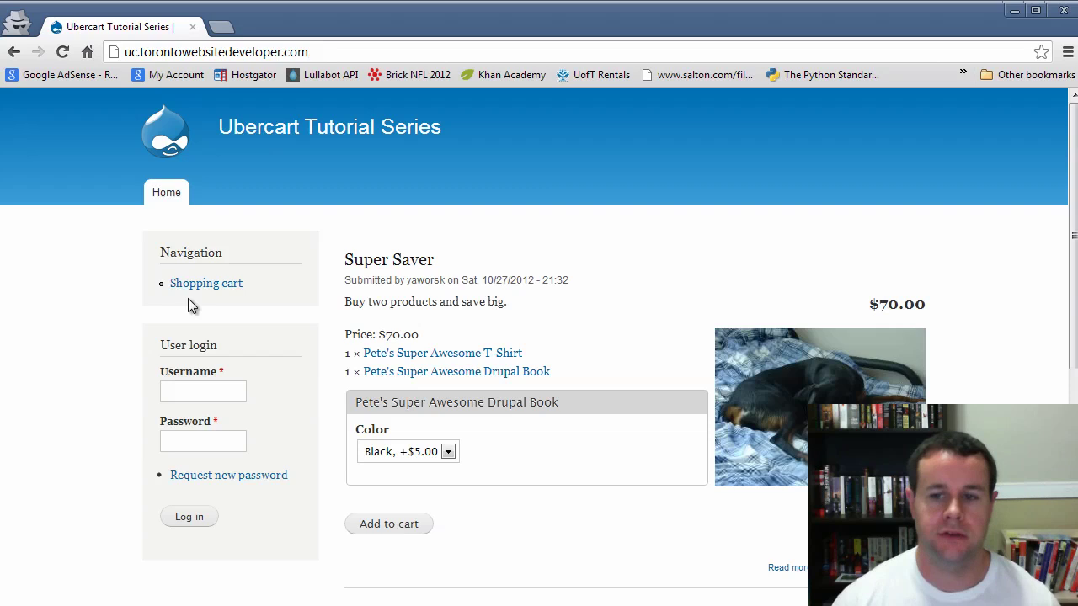
{"action": "scroll", "coordinate": [594, 441], "scroll_direction": "down", "scroll_amount": 2}
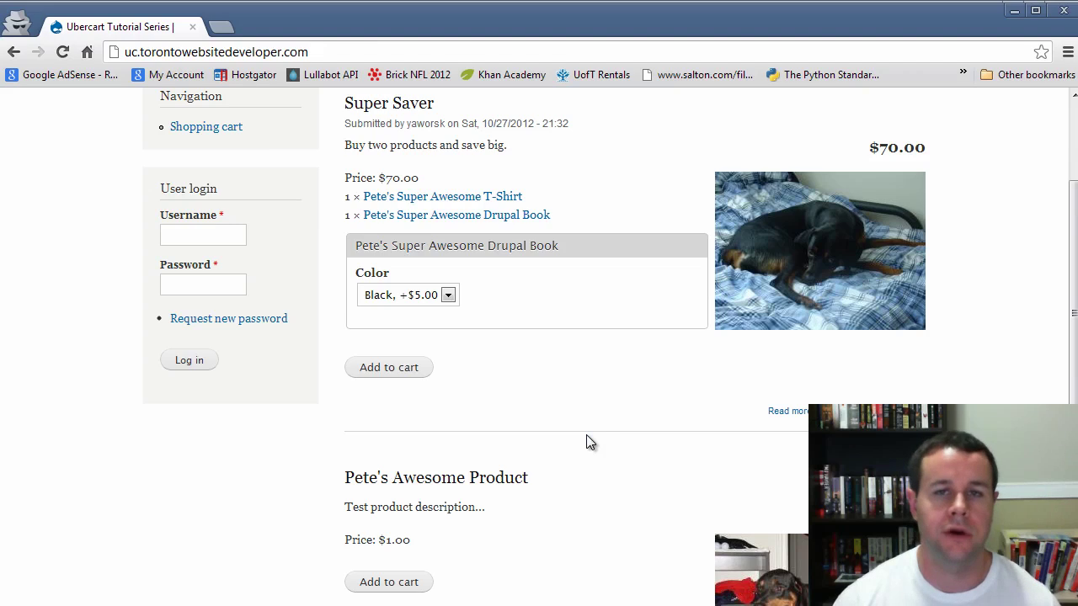
{"action": "scroll", "coordinate": [586, 434], "scroll_direction": "down", "scroll_amount": 1}
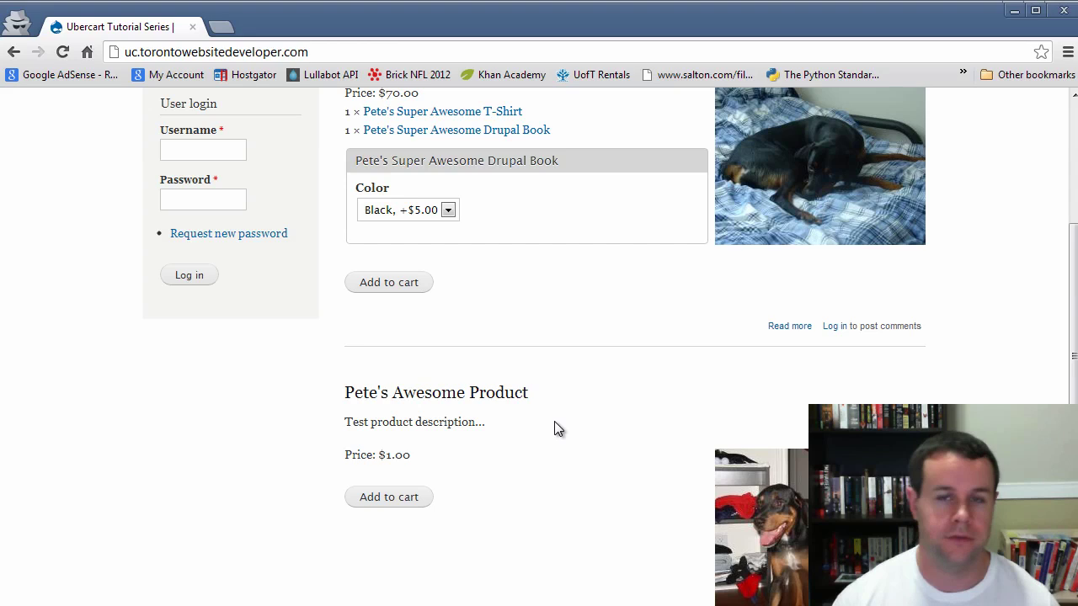
{"action": "left_click", "coordinate": [410, 505]}
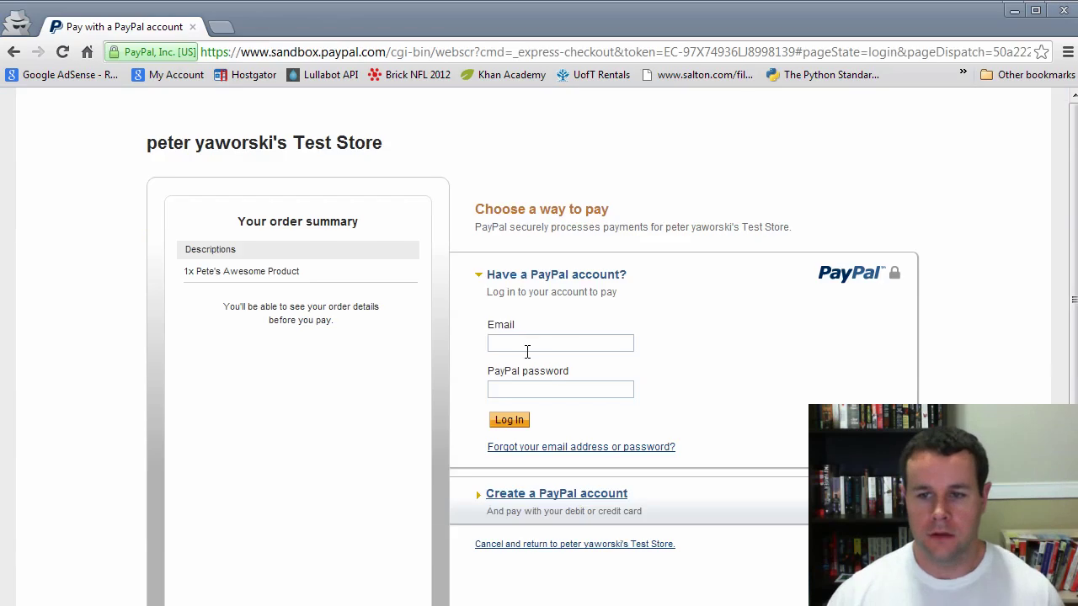
Log in to PayPal with the sandbox buyer's saved email and the account password
{"action": "left_click", "coordinate": [525, 351]}
{"action": "type", "text": "p"}
{"action": "key", "text": "Down"}
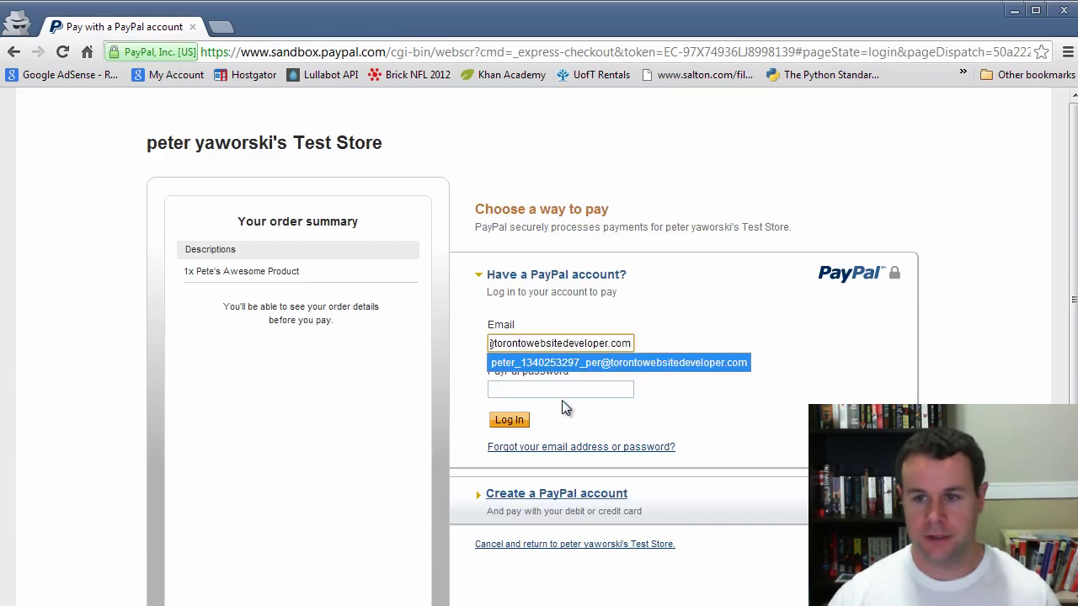
{"action": "left_click", "coordinate": [563, 388]}
{"action": "type", "text": "********"}
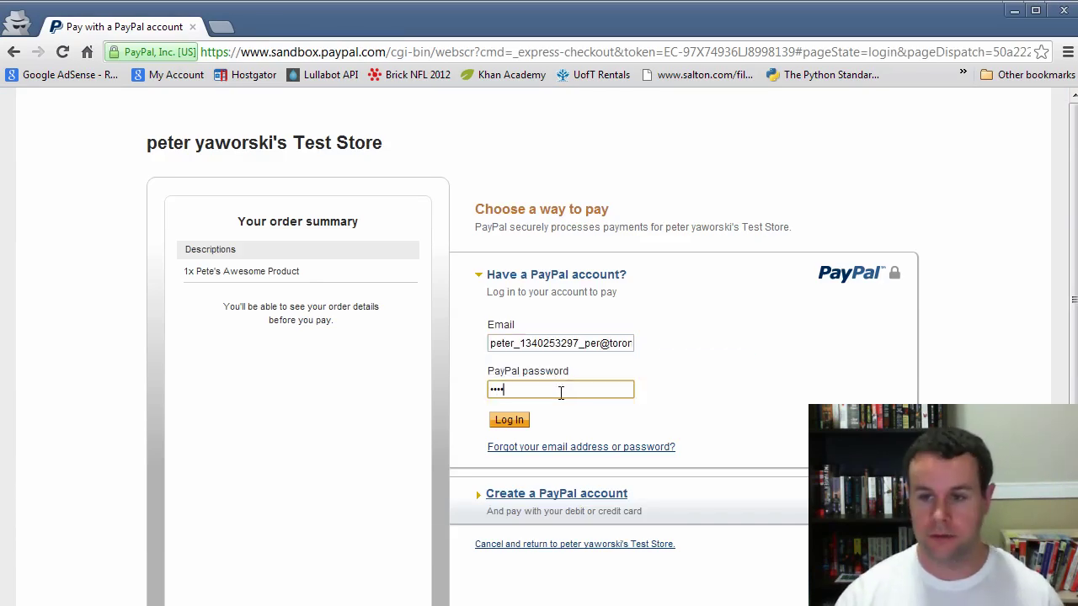
{"action": "key", "text": "BackSpace"}
{"action": "key", "text": "BackSpace"}
{"action": "key", "text": "BackSpace"}
{"action": "key", "text": "BackSpace"}
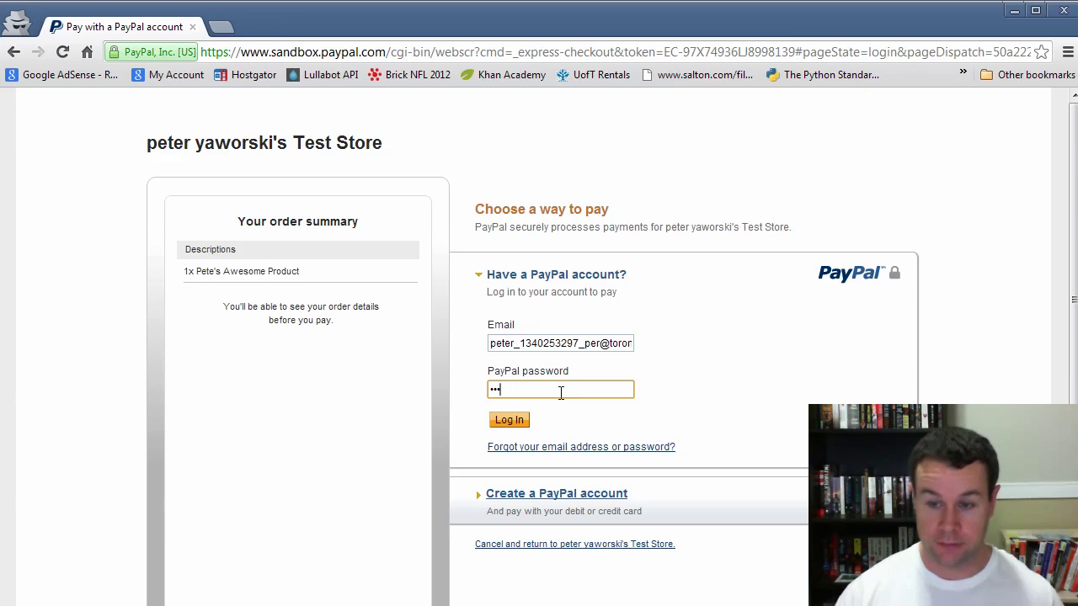
{"action": "type", "text": "*********"}
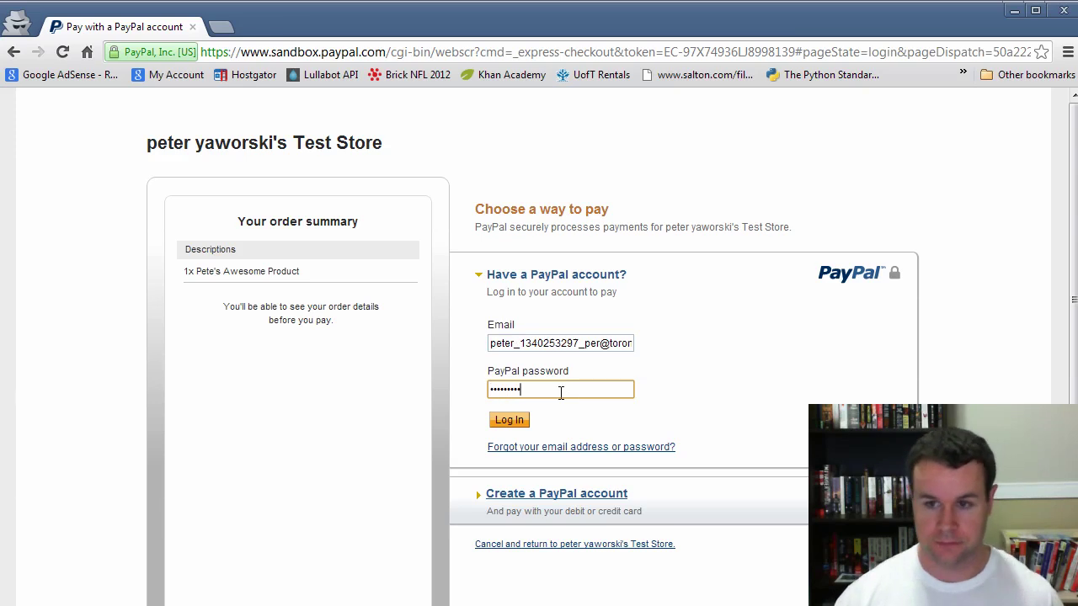
{"action": "left_click", "coordinate": [517, 421]}
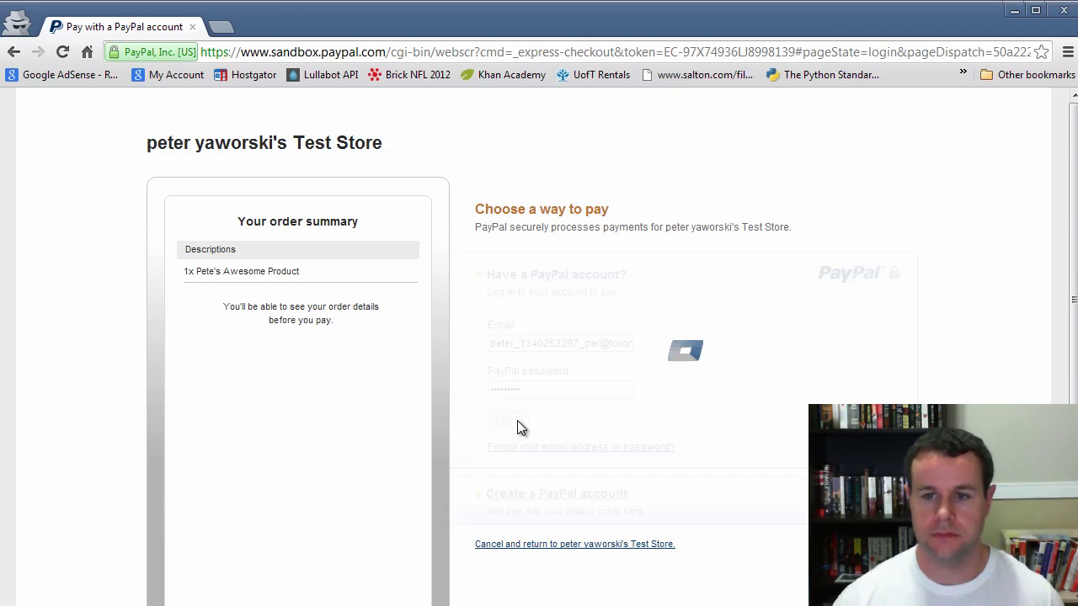
Accept the electronic communications policy and approve the payment to return to the store
{"action": "left_click", "coordinate": [482, 364]}
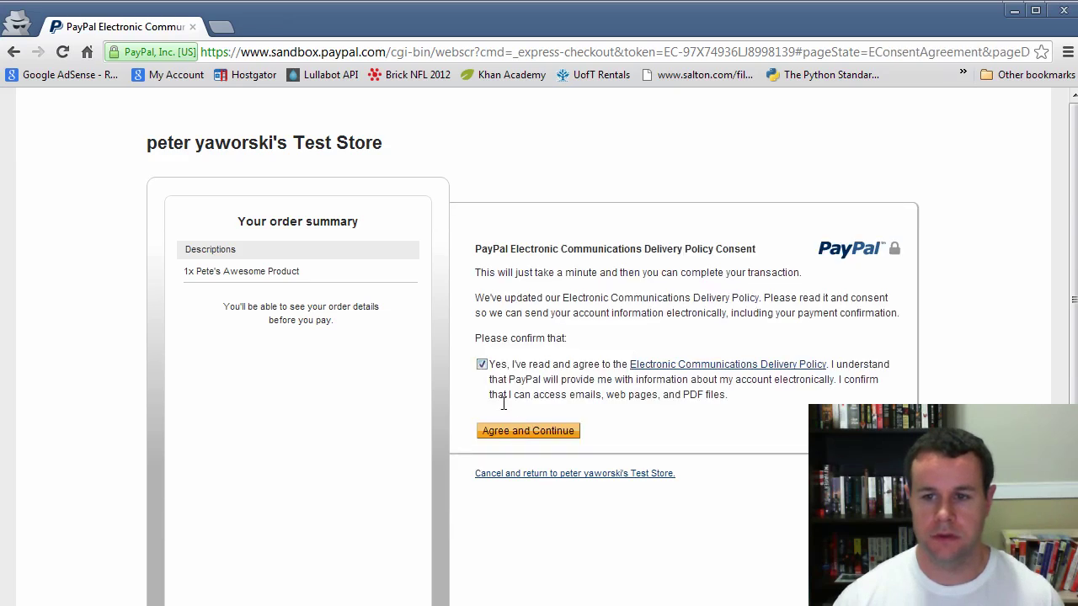
{"action": "left_click", "coordinate": [516, 430]}
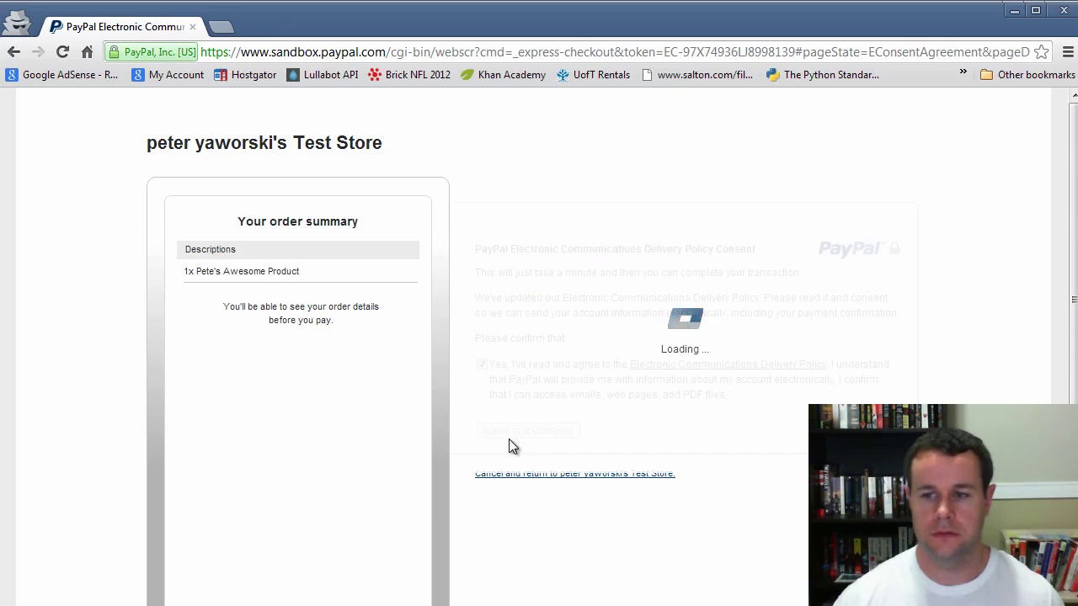
{"action": "scroll", "coordinate": [689, 396], "scroll_direction": "down", "scroll_amount": 1}
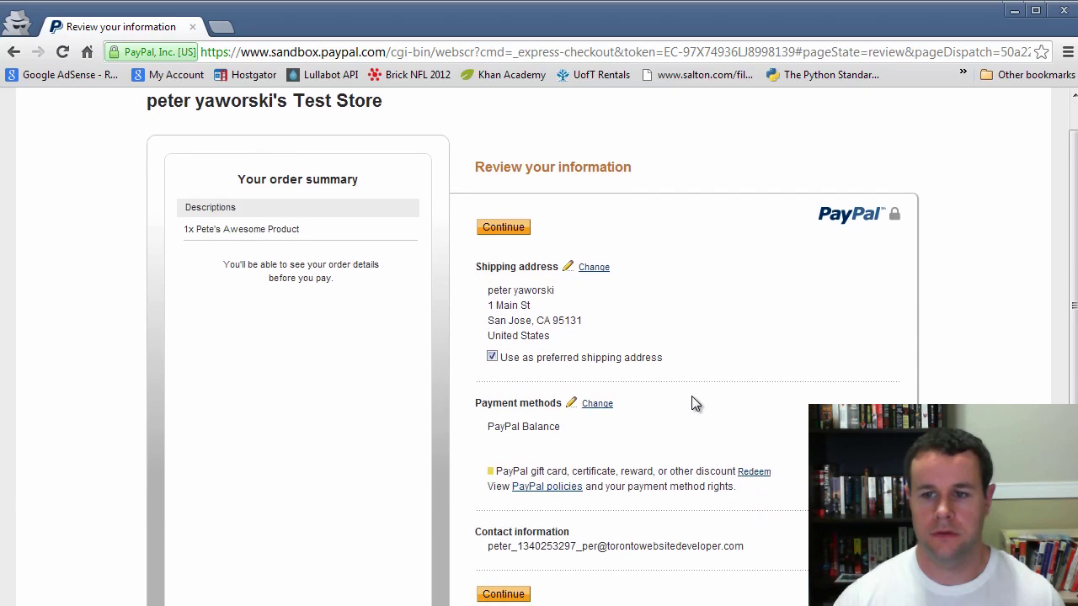
{"action": "scroll", "coordinate": [686, 396], "scroll_direction": "down", "scroll_amount": 1}
{"action": "left_click", "coordinate": [510, 524]}
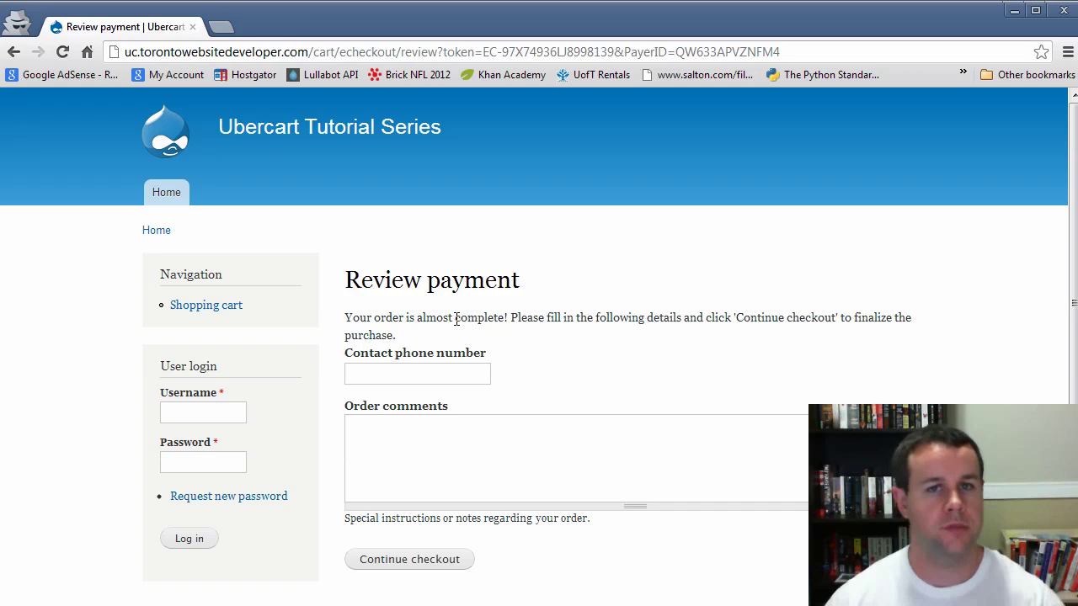
Enter a contact phone number and a comment looking forward to receiving the products
{"action": "left_click", "coordinate": [416, 378]}
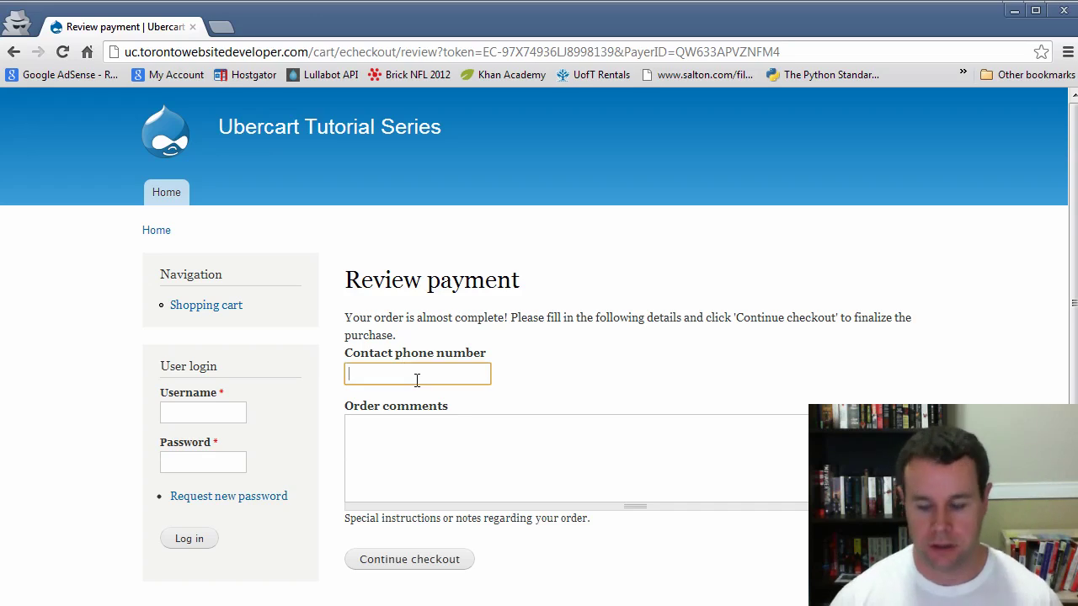
{"action": "type", "text": "999-9"}
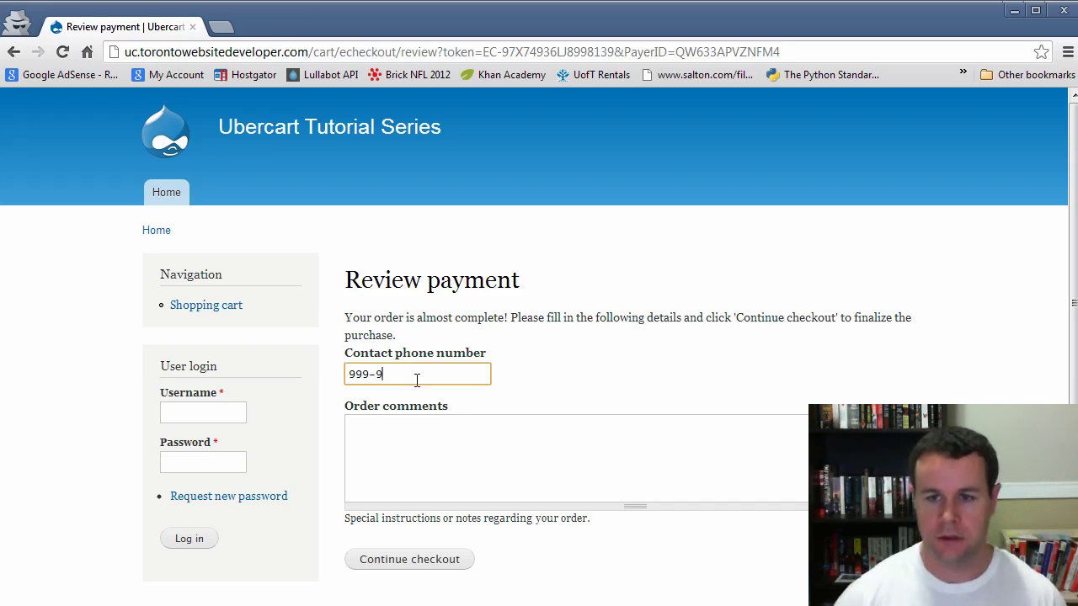
{"action": "type", "text": "99-9999"}
{"action": "key", "text": "Tab"}
{"action": "type", "text": "GT"}
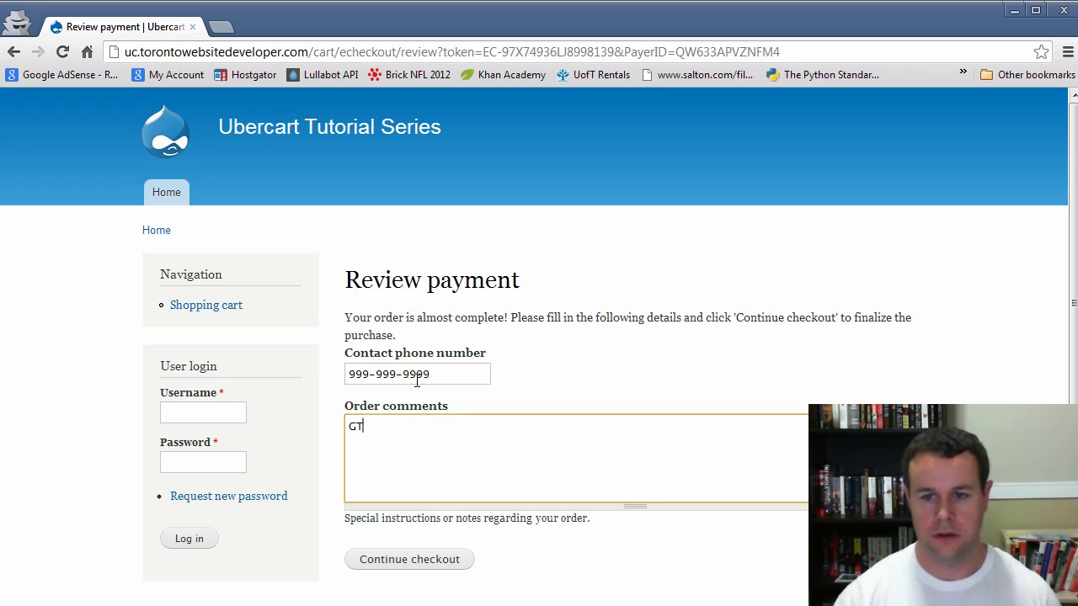
{"action": "type", "text": "eat site, s"}
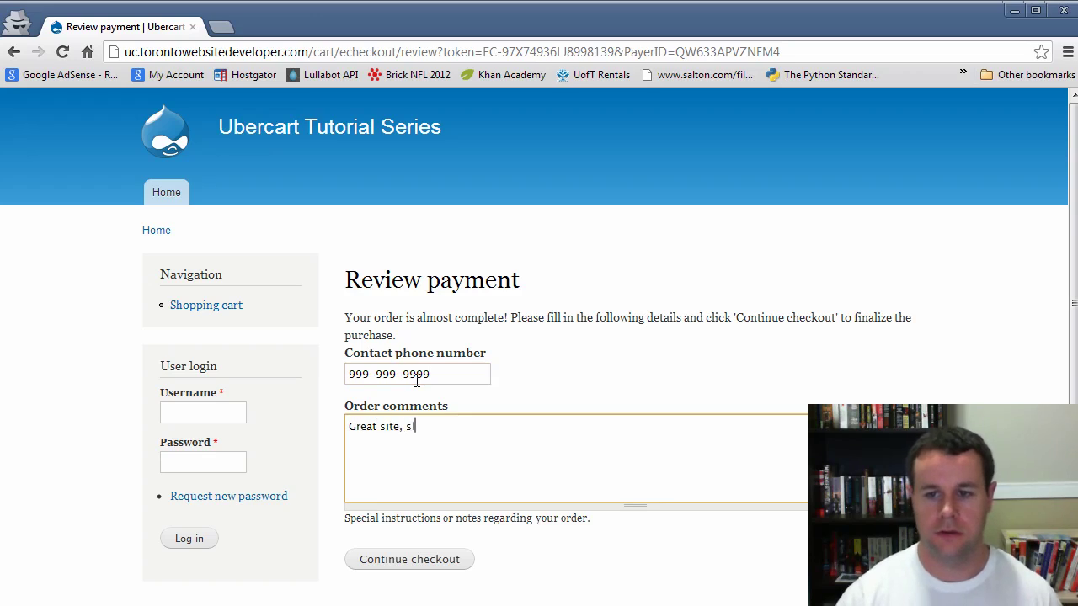
{"action": "key", "text": "BackSpace"}
{"action": "type", "text": "looking forwa"}
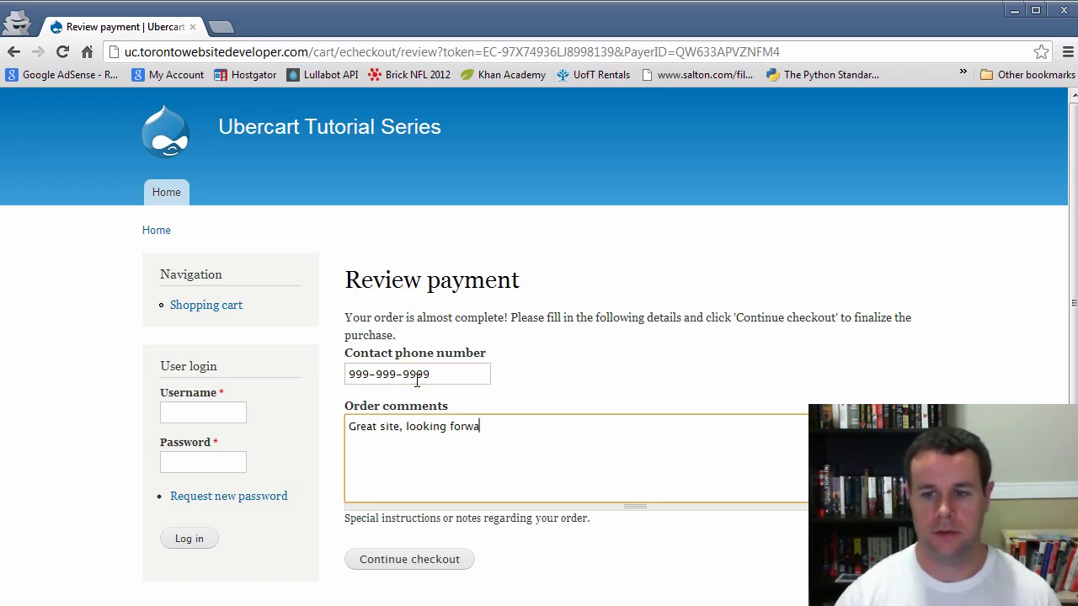
{"action": "type", "text": "rd to receivin"}
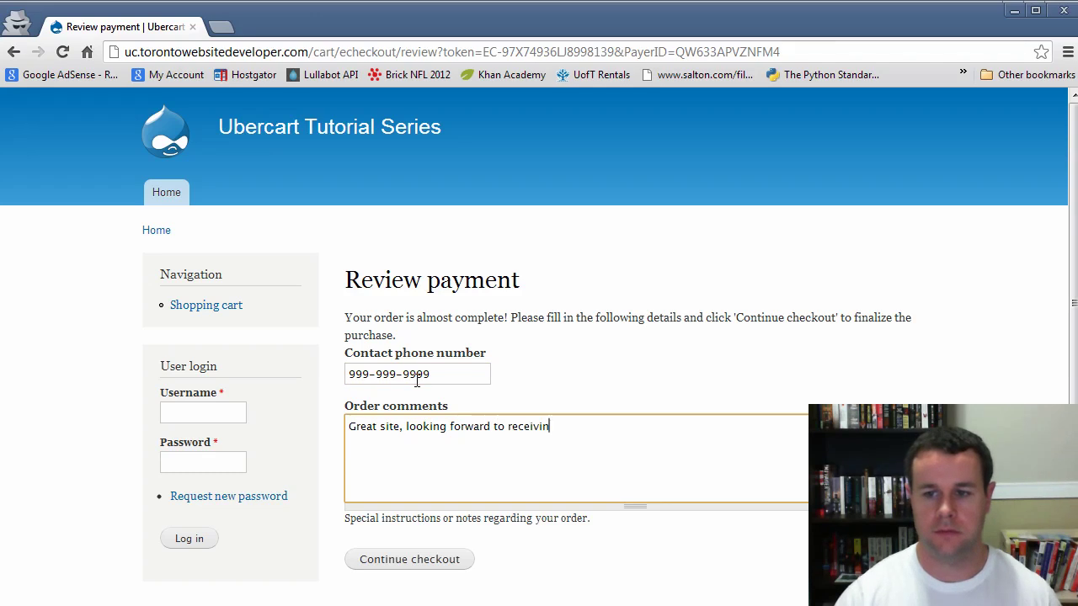
{"action": "type", "text": "g my products"}
Submit the $1 order and go back to the store's front page
{"action": "left_click", "coordinate": [441, 559]}
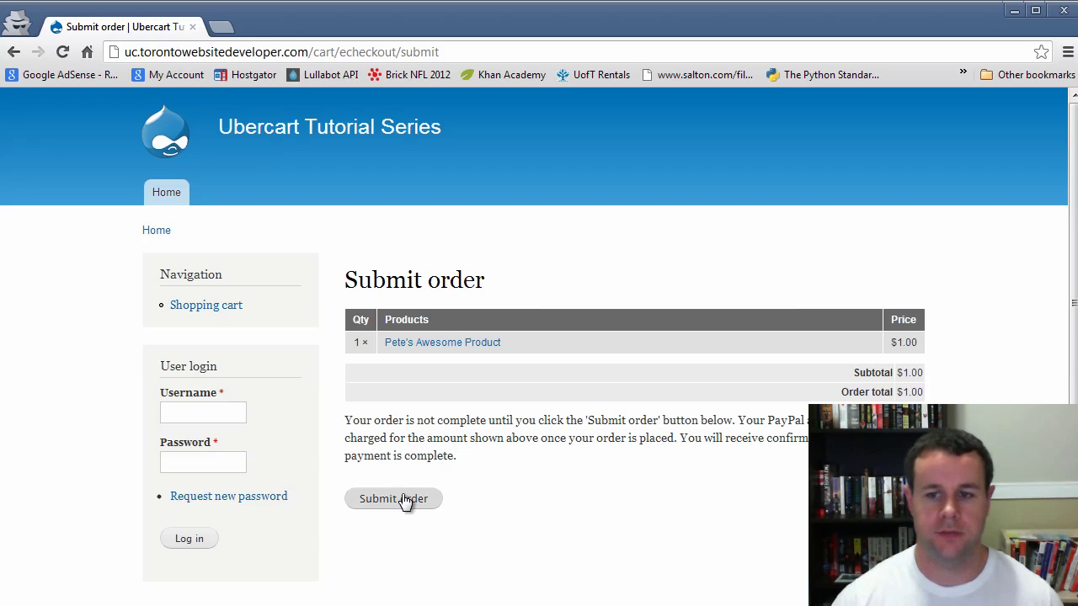
{"action": "left_click", "coordinate": [403, 496]}
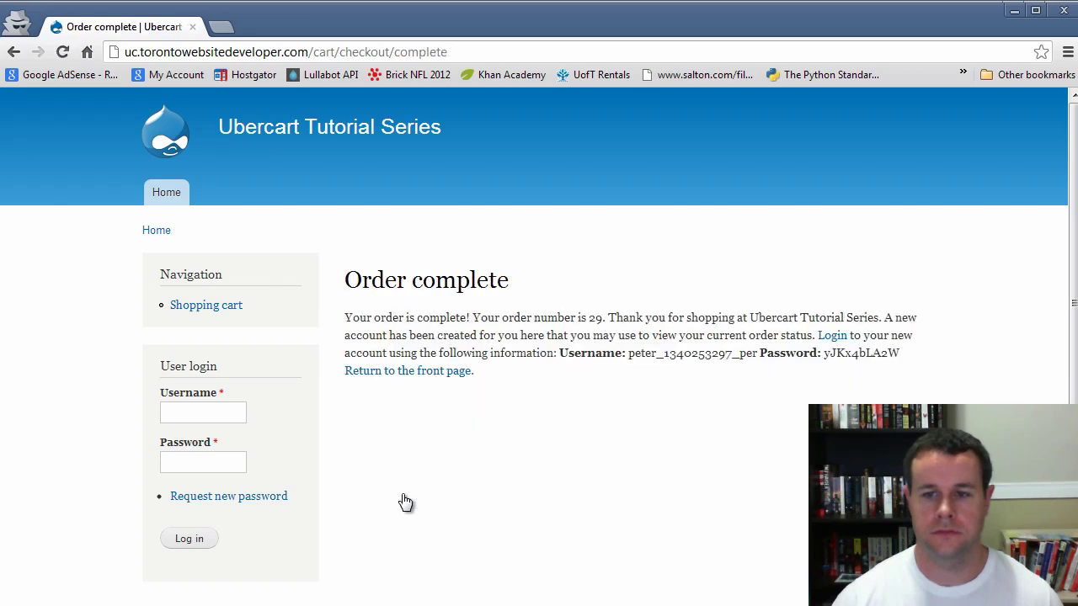
{"action": "left_click", "coordinate": [420, 375]}
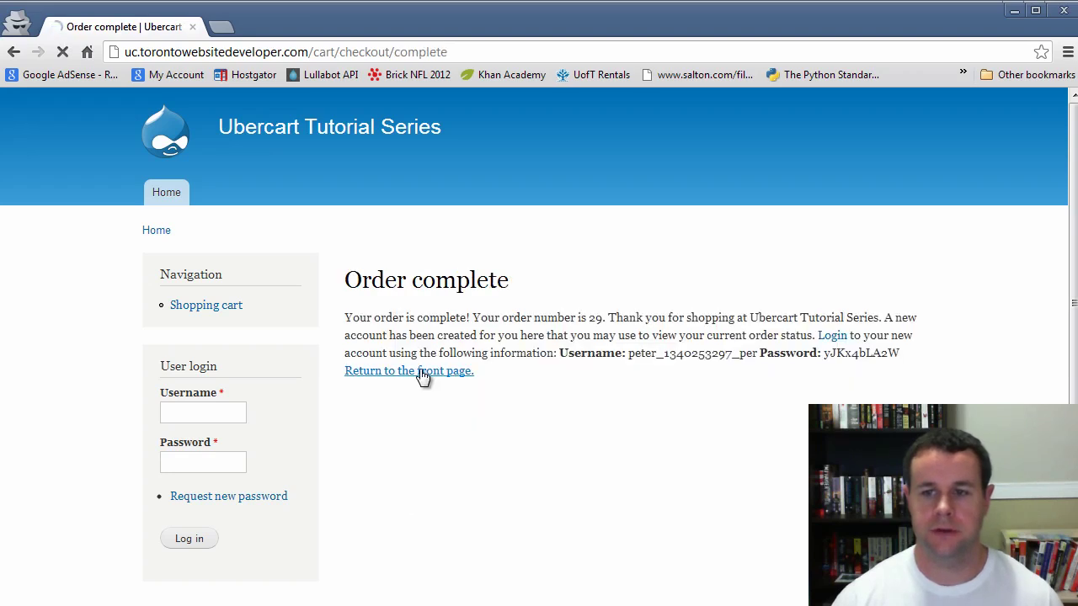
Minimize the shopper's window and open order 29 from the store's orders list
{"action": "left_click", "coordinate": [1017, 11]}
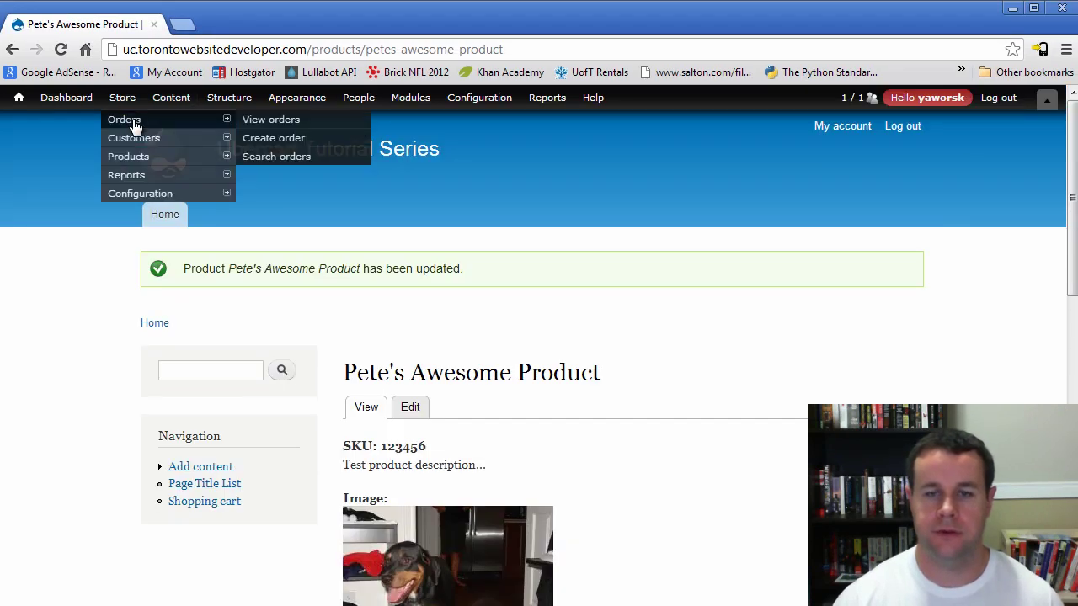
{"action": "left_click", "coordinate": [132, 121]}
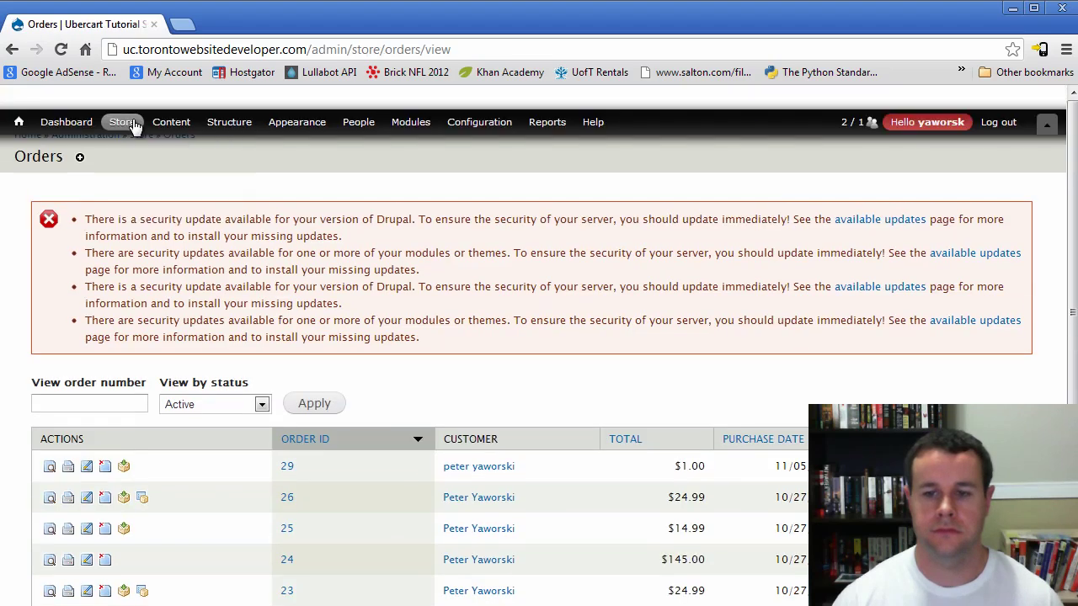
{"action": "scroll", "coordinate": [666, 363], "scroll_direction": "down", "scroll_amount": 2}
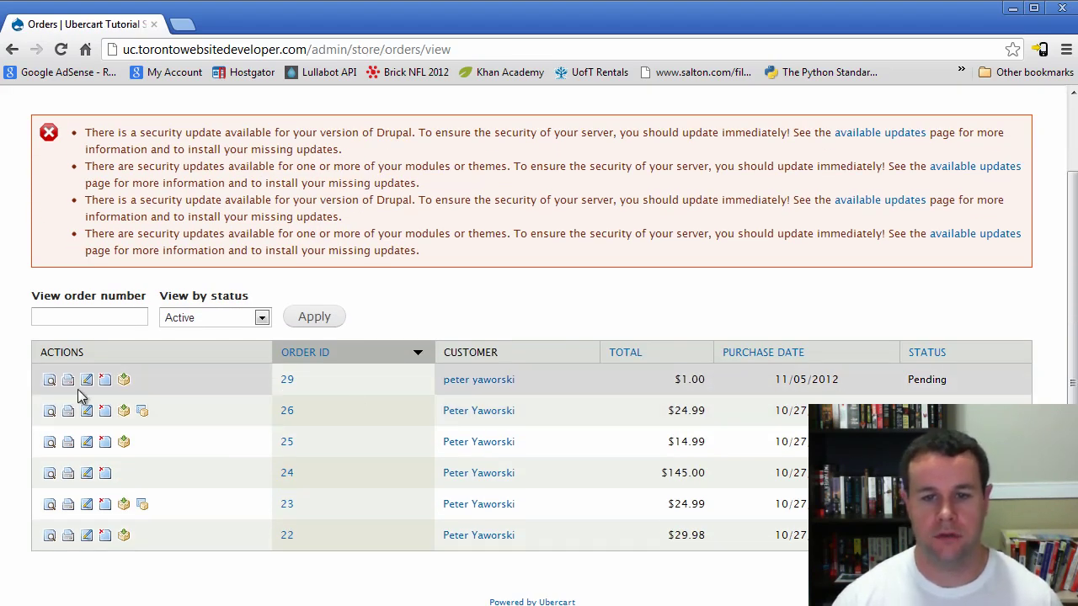
{"action": "left_click", "coordinate": [50, 382]}
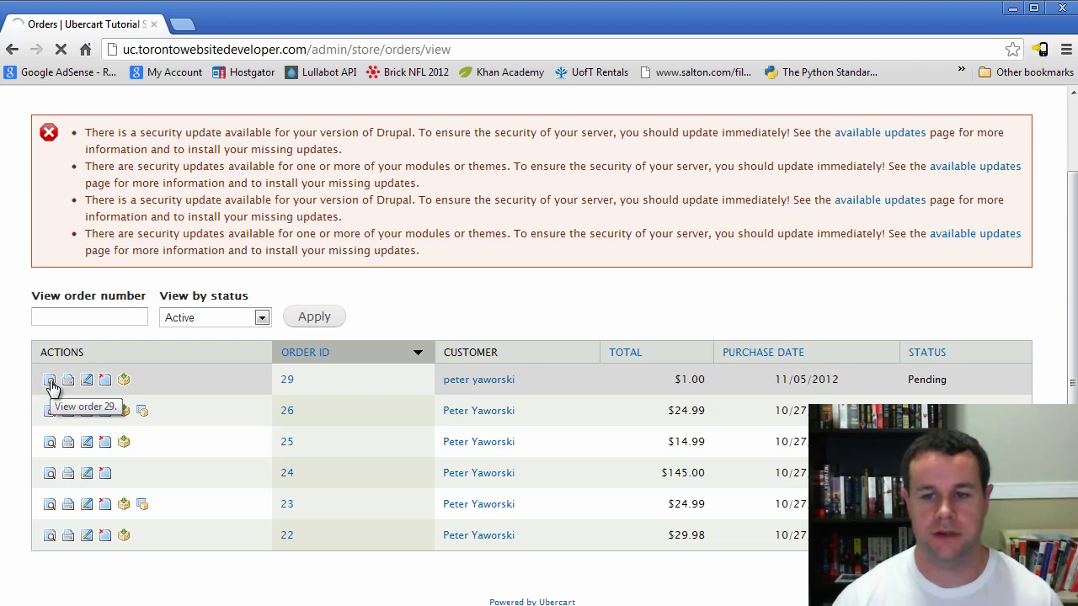
Scroll through order 29's PayPal payment, Pete's Awesome Product and the comments
{"action": "scroll", "coordinate": [544, 438], "scroll_direction": "down", "scroll_amount": 2}
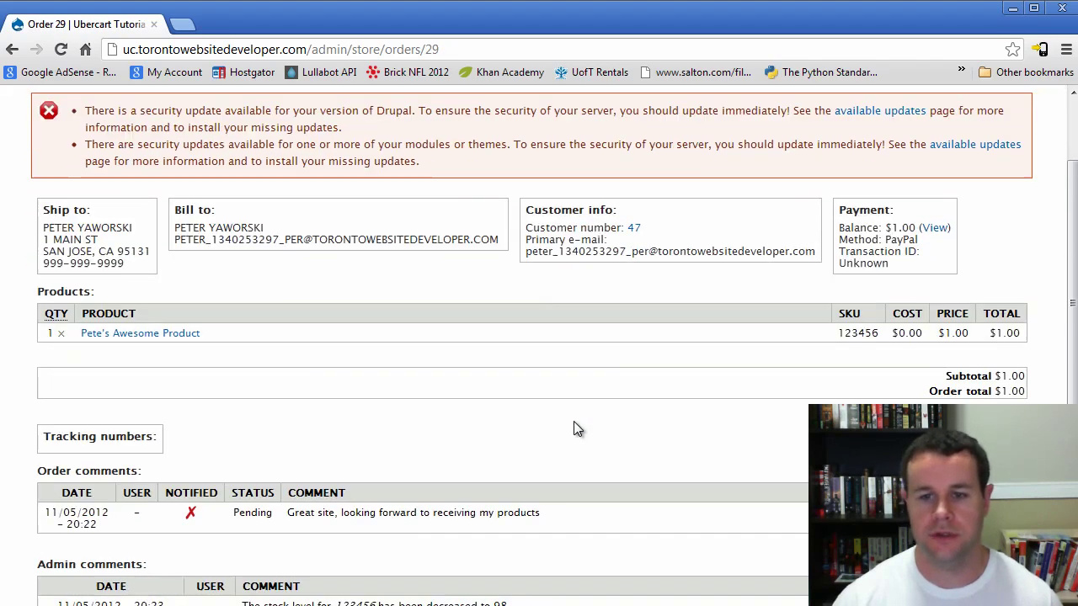
{"action": "scroll", "coordinate": [547, 430], "scroll_direction": "up", "scroll_amount": 2}
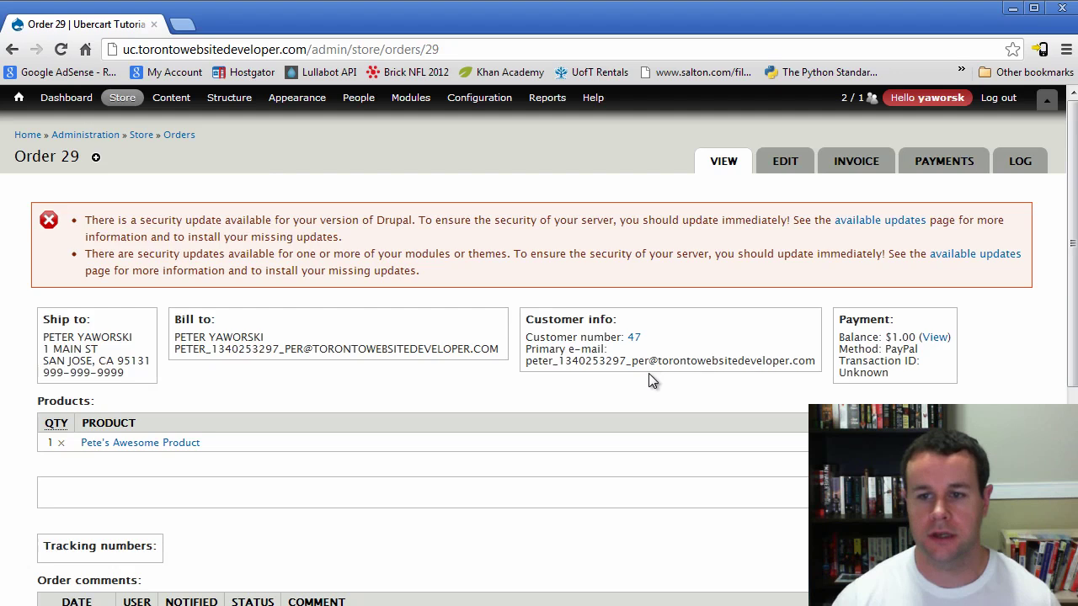
{"action": "scroll", "coordinate": [621, 451], "scroll_direction": "down", "scroll_amount": 1}
{"action": "scroll", "coordinate": [621, 452], "scroll_direction": "down", "scroll_amount": 3}
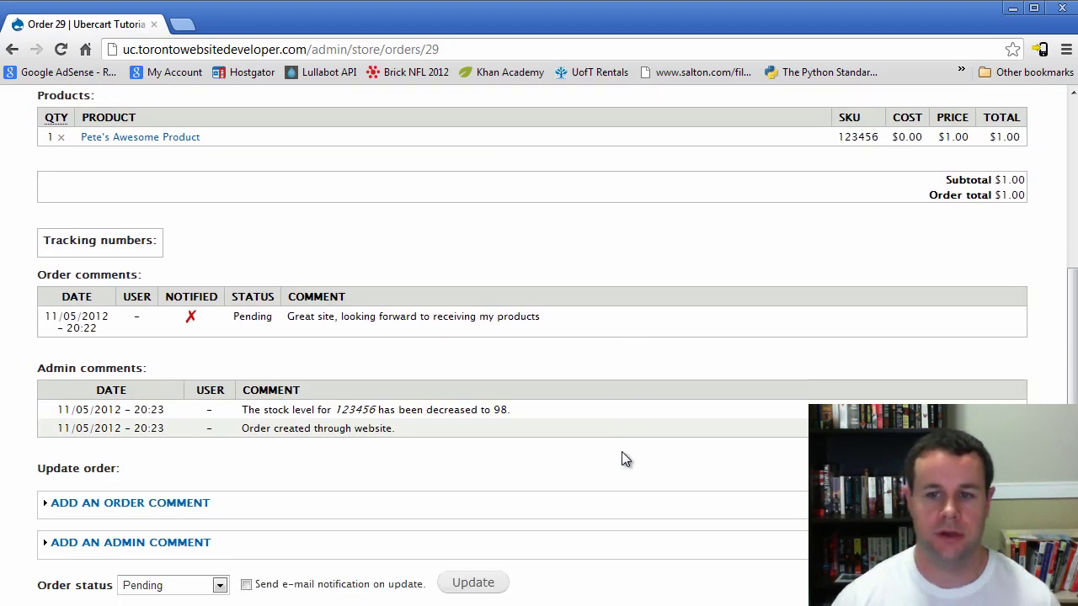
{"action": "scroll", "coordinate": [621, 452], "scroll_direction": "up", "scroll_amount": 3}
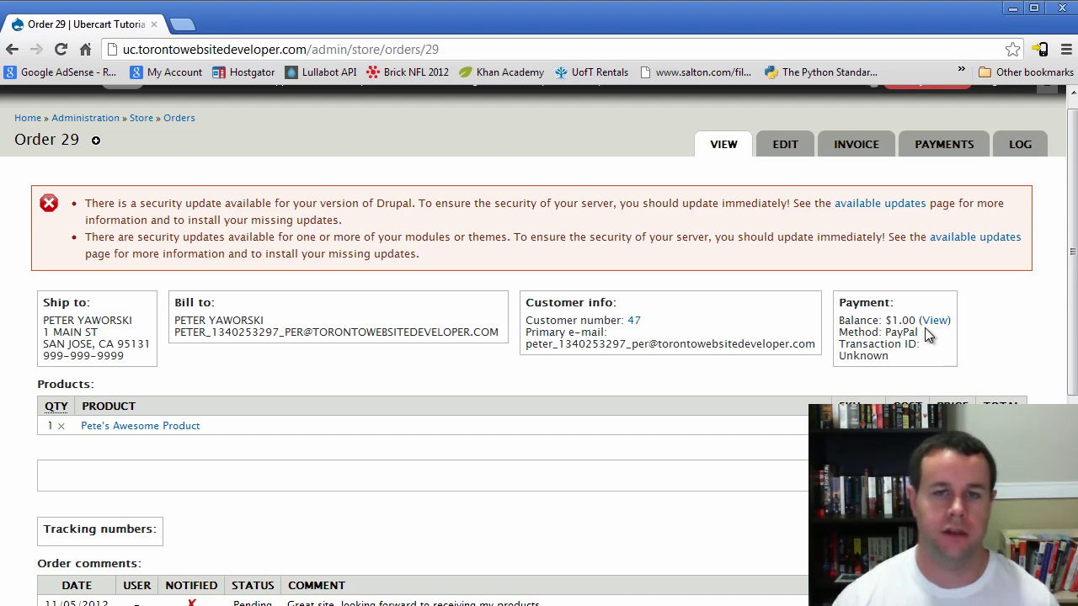
{"action": "scroll", "coordinate": [386, 490], "scroll_direction": "down", "scroll_amount": 5}
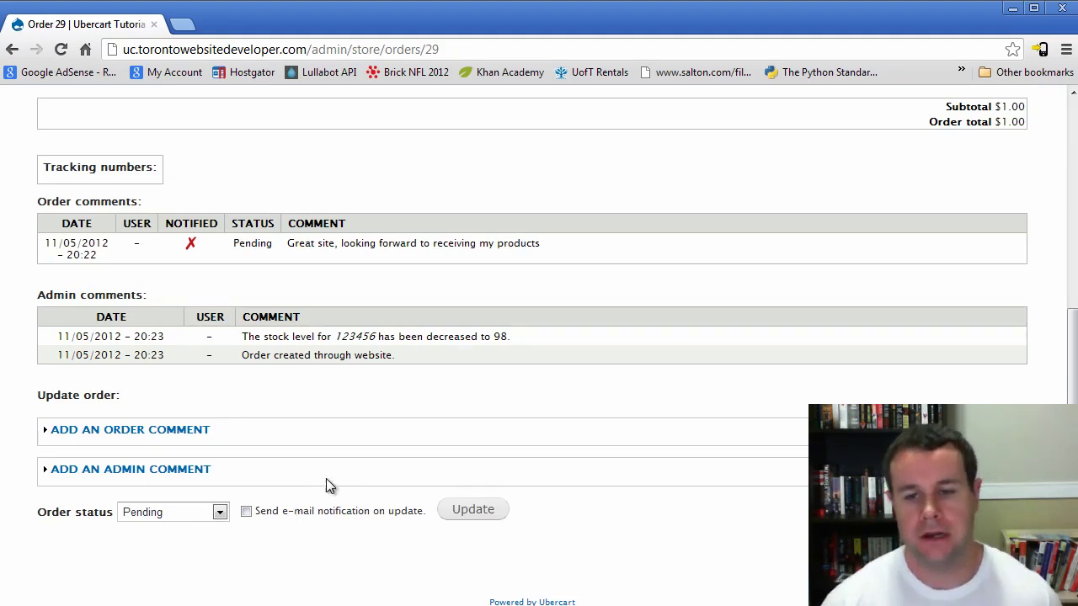
{"action": "scroll", "coordinate": [327, 486], "scroll_direction": "up", "scroll_amount": 5}
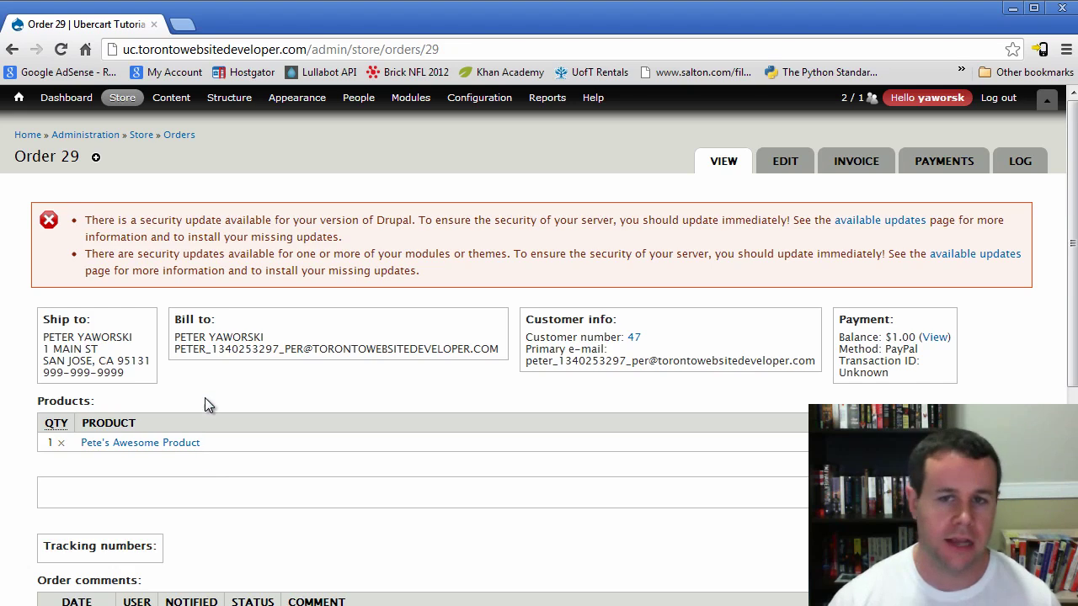
Open the Customer reports page under Store > Reports
{"action": "mouse_move", "coordinate": [126, 98]}
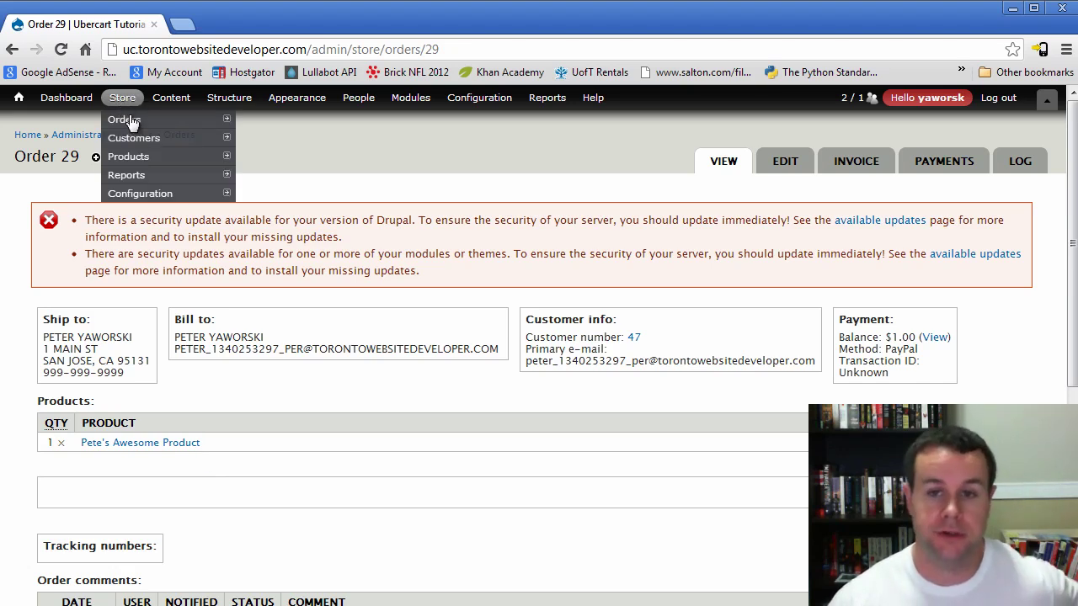
{"action": "mouse_move", "coordinate": [144, 182]}
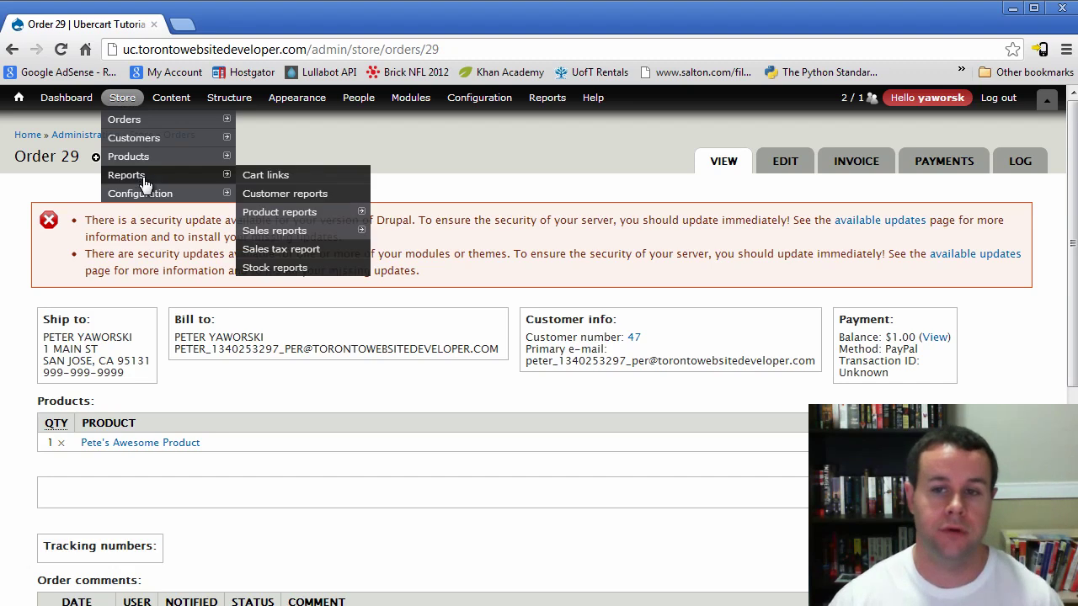
{"action": "left_click", "coordinate": [296, 202]}
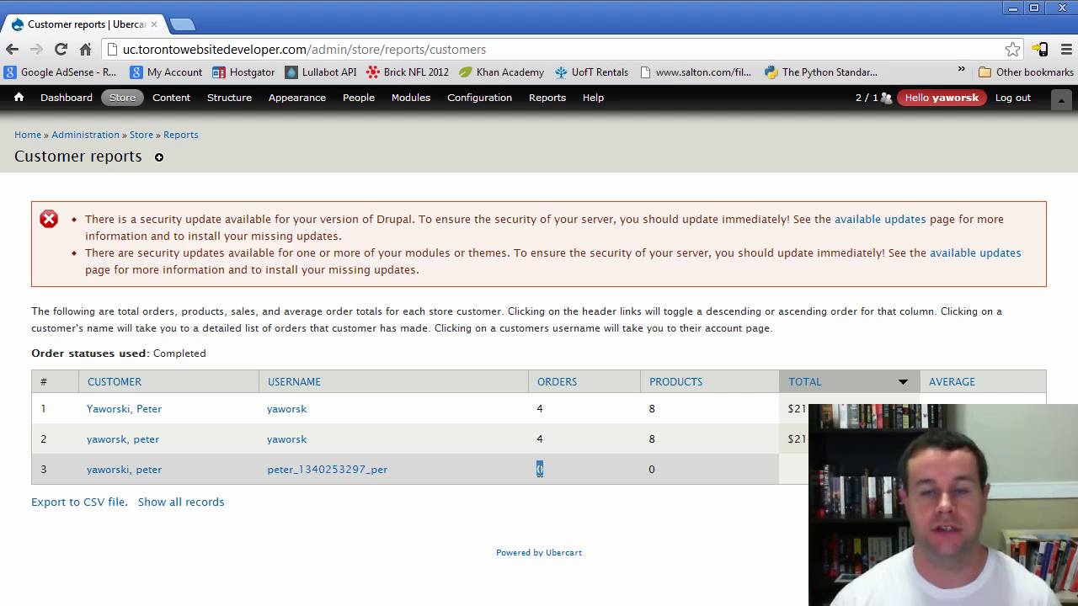
Review the customers' product counts and the Completed order status in the report
{"action": "double_click", "coordinate": [658, 468]}
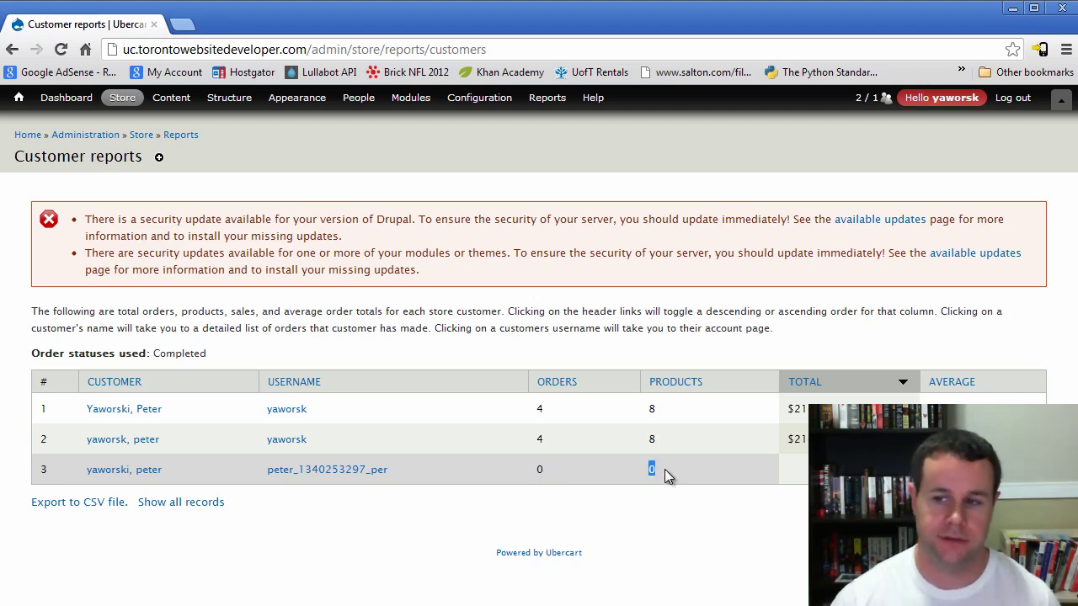
{"action": "left_click", "coordinate": [173, 558]}
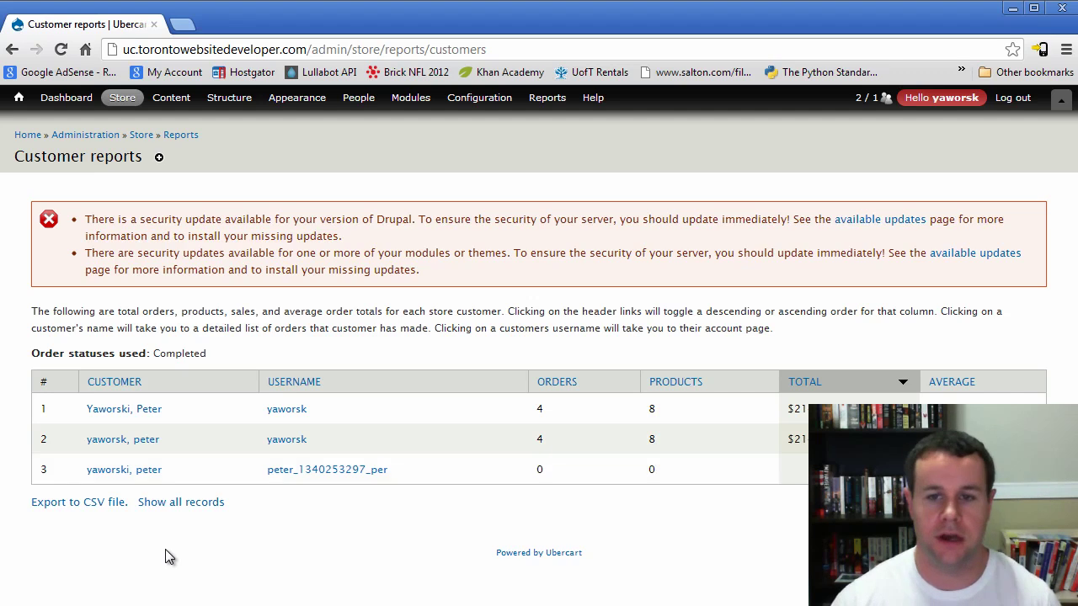
{"action": "double_click", "coordinate": [167, 351]}
{"action": "left_click", "coordinate": [271, 591]}
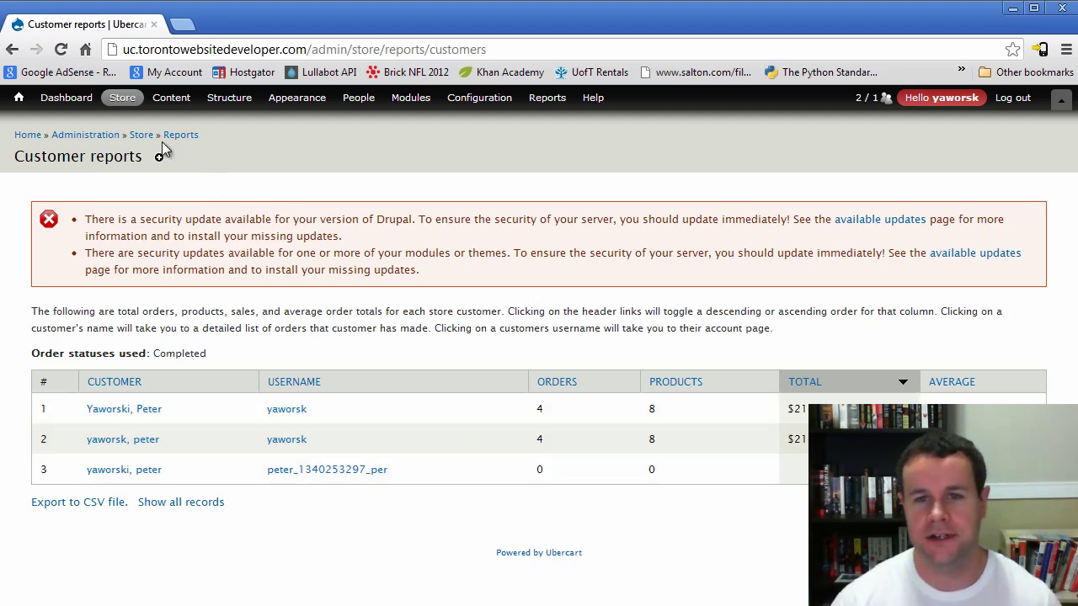
{"action": "mouse_move", "coordinate": [122, 101]}
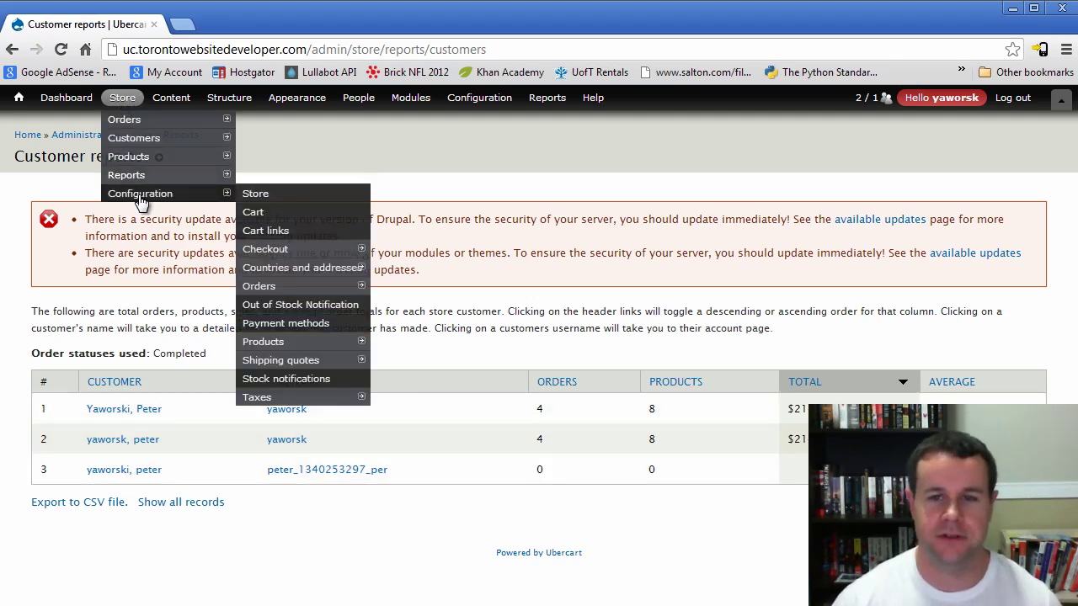
{"action": "mouse_move", "coordinate": [149, 179]}
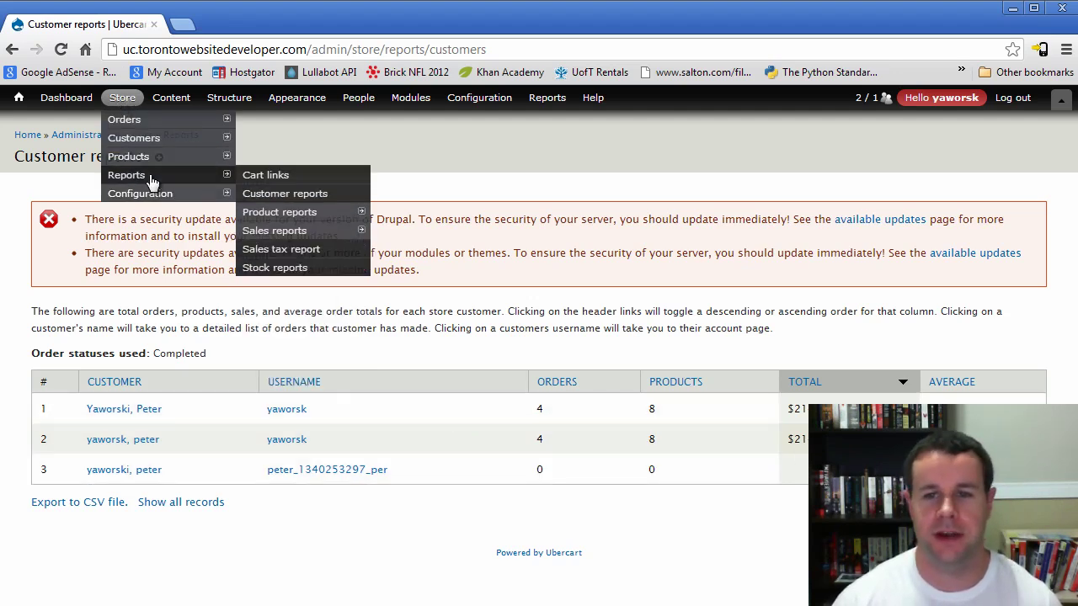
Open the Product reports page and look over product sales, including the grey CD variant
{"action": "left_click", "coordinate": [310, 217]}
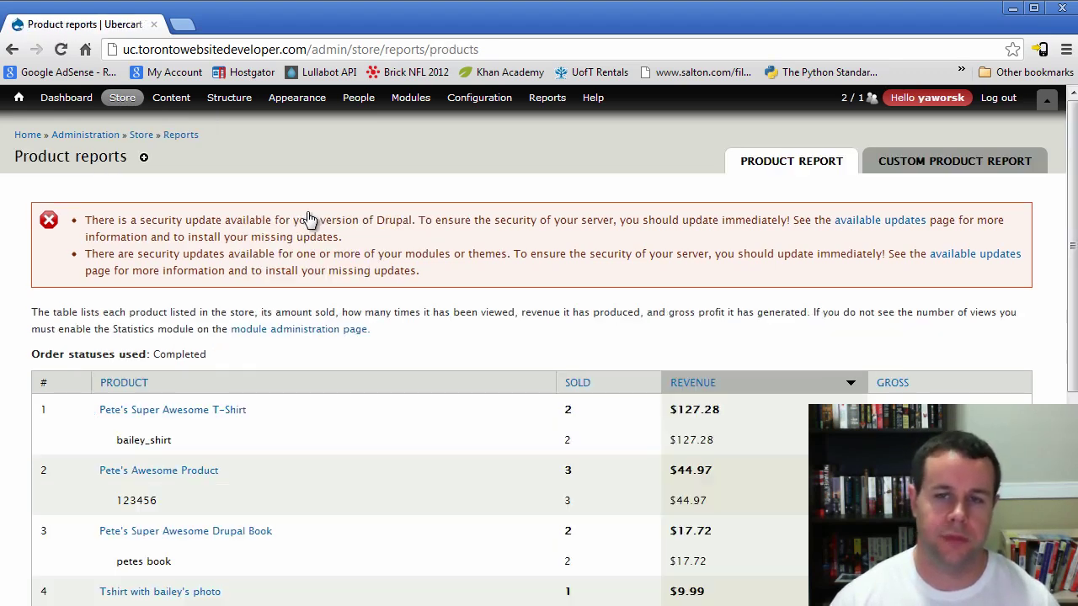
{"action": "scroll", "coordinate": [434, 349], "scroll_direction": "down", "scroll_amount": 5}
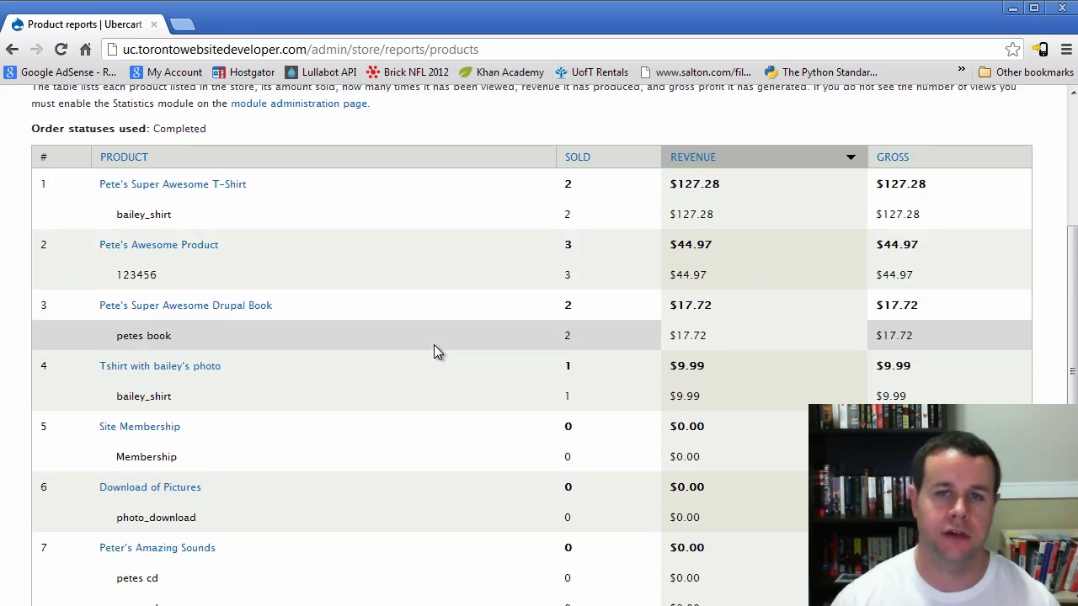
{"action": "scroll", "coordinate": [436, 352], "scroll_direction": "up", "scroll_amount": 3}
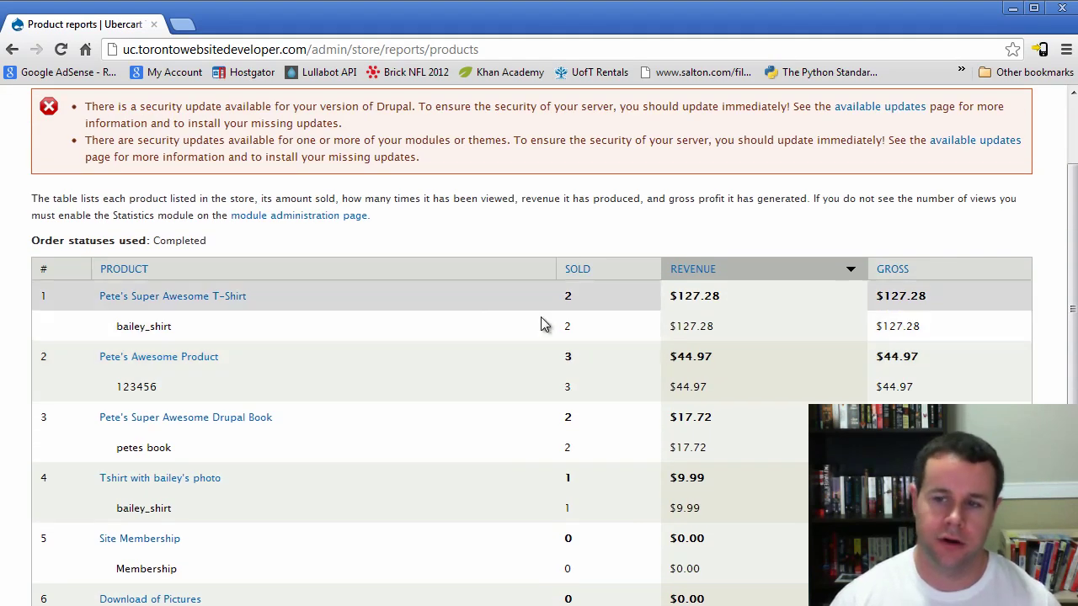
{"action": "scroll", "coordinate": [814, 291], "scroll_direction": "down", "scroll_amount": 1}
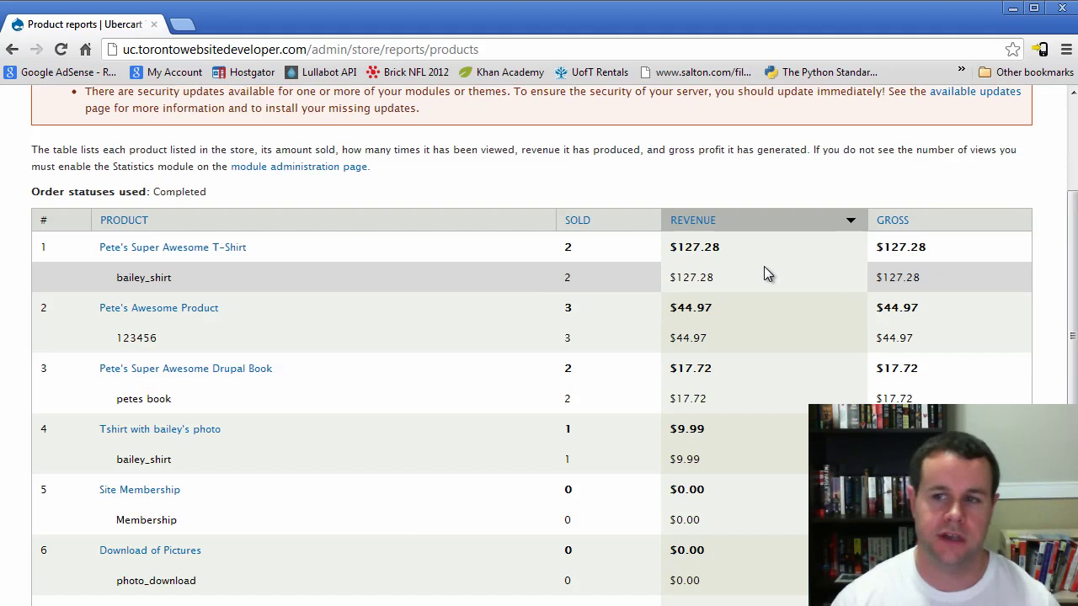
{"action": "scroll", "coordinate": [745, 311], "scroll_direction": "down", "scroll_amount": 4}
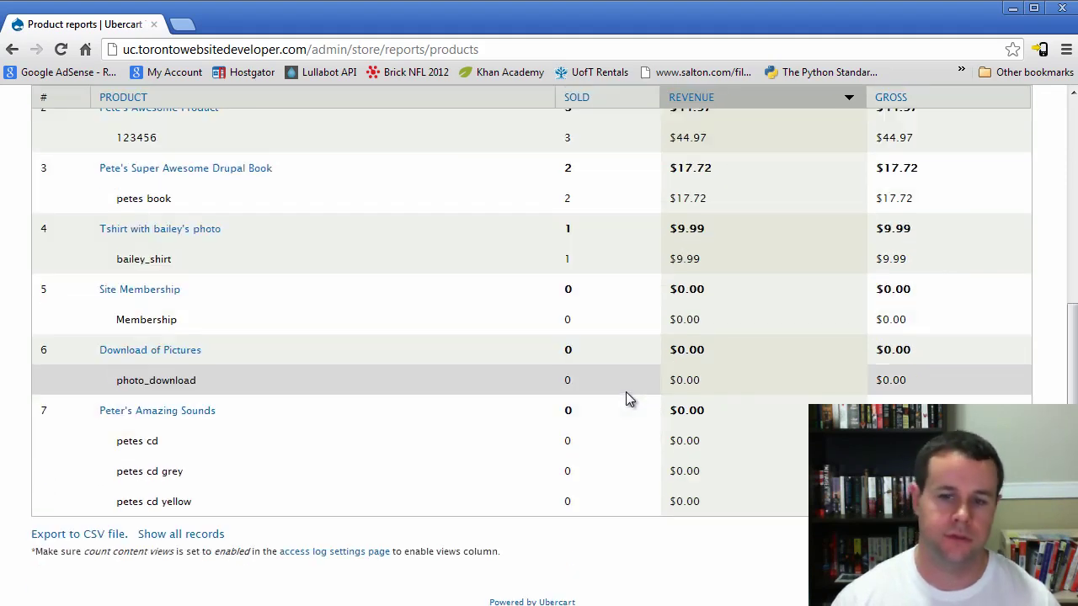
{"action": "scroll", "coordinate": [617, 414], "scroll_direction": "up", "scroll_amount": 3}
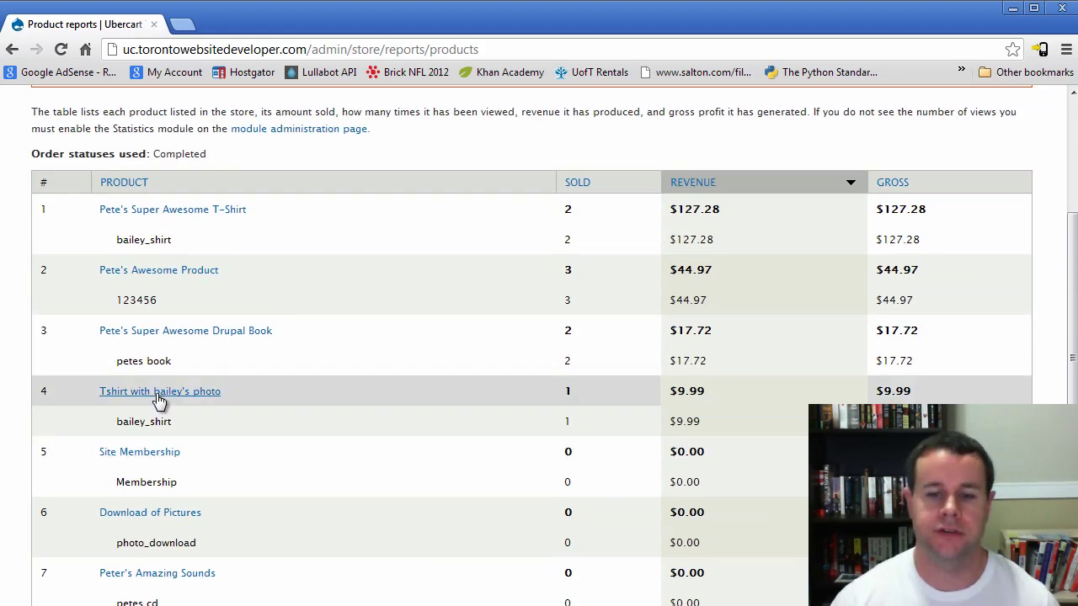
{"action": "scroll", "coordinate": [221, 443], "scroll_direction": "down", "scroll_amount": 2}
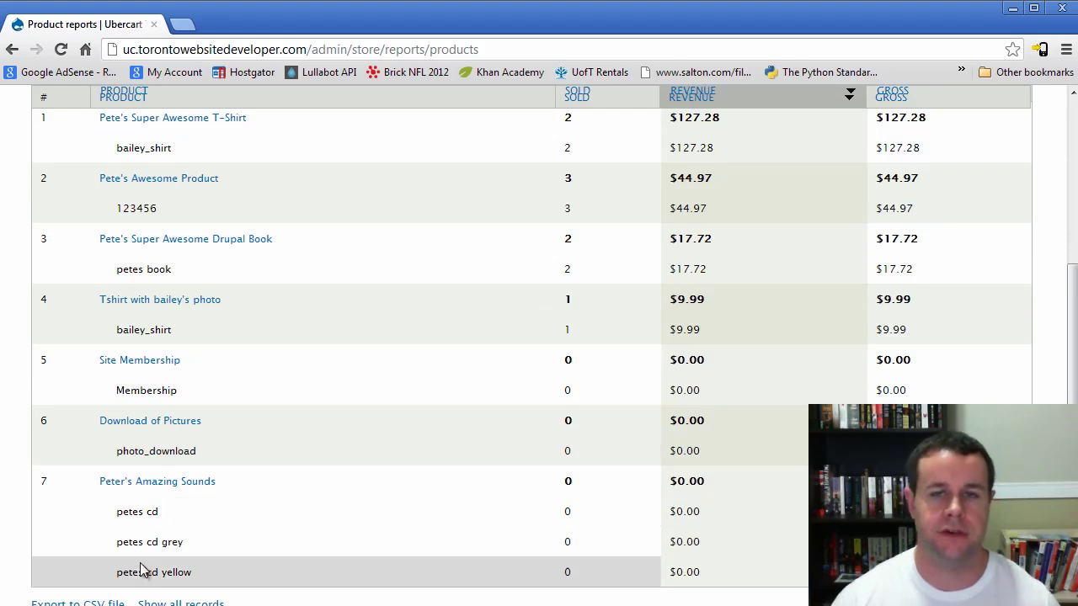
{"action": "left_click_drag", "start_coordinate": [183, 543], "coordinate": [122, 543]}
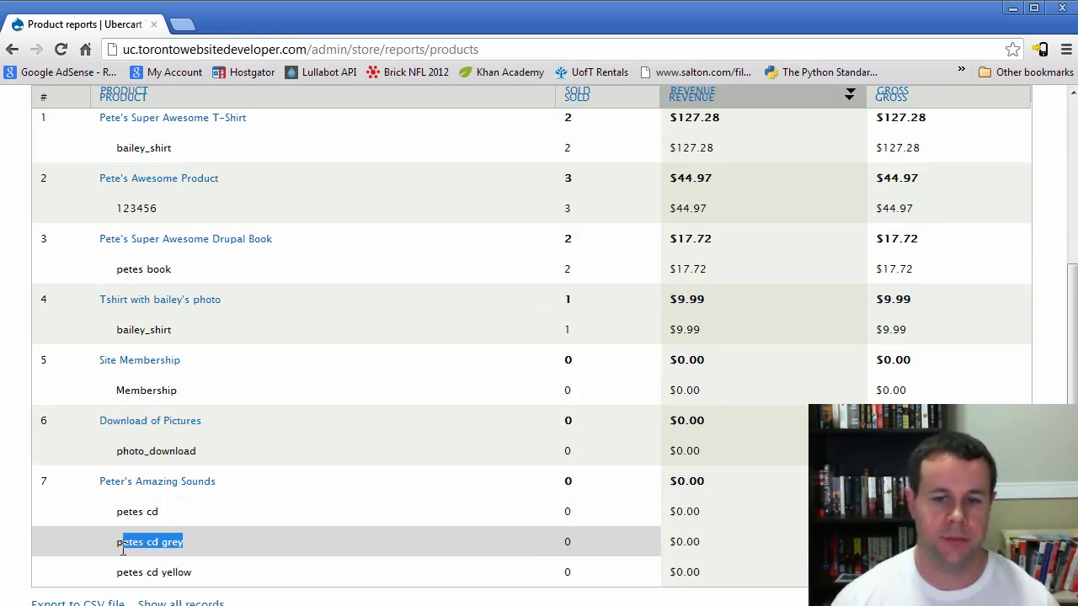
{"action": "left_click", "coordinate": [221, 572]}
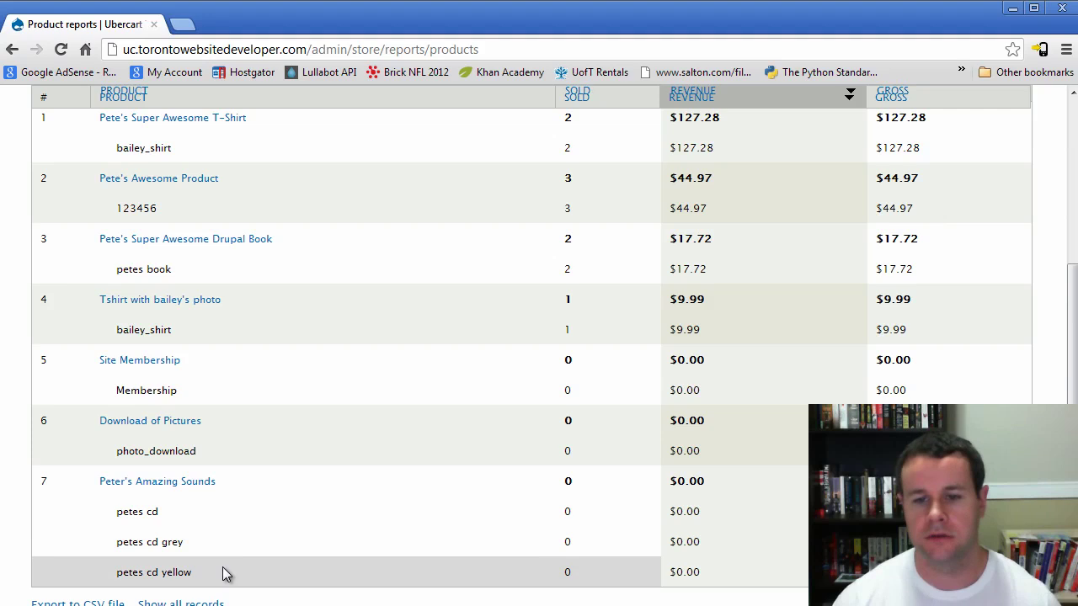
{"action": "scroll", "coordinate": [236, 559], "scroll_direction": "up", "scroll_amount": 1}
{"action": "scroll", "coordinate": [232, 548], "scroll_direction": "up", "scroll_amount": 2}
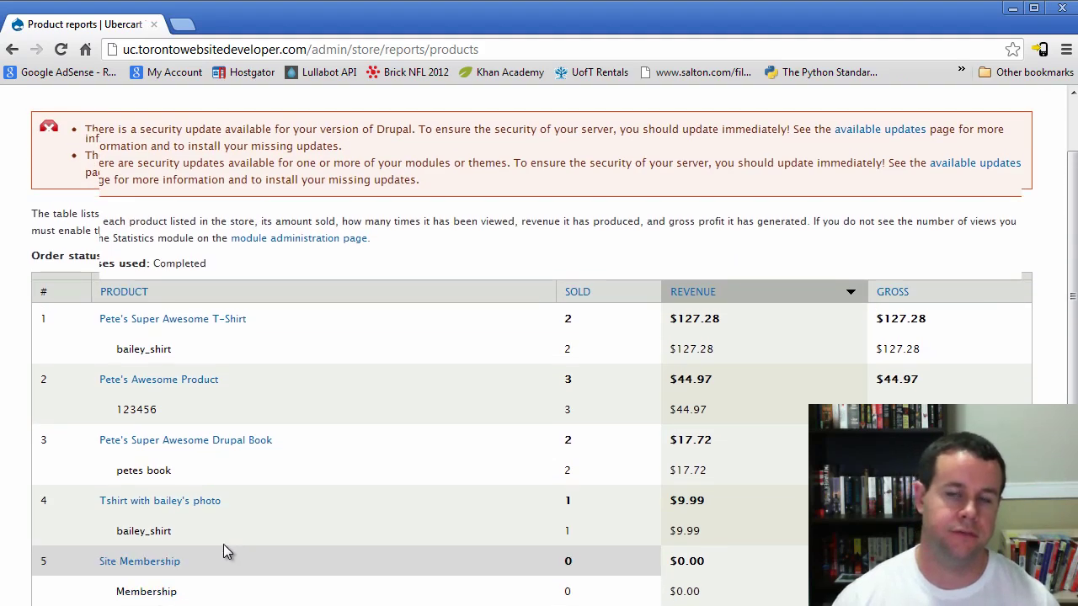
{"action": "scroll", "coordinate": [302, 520], "scroll_direction": "up", "scroll_amount": 3}
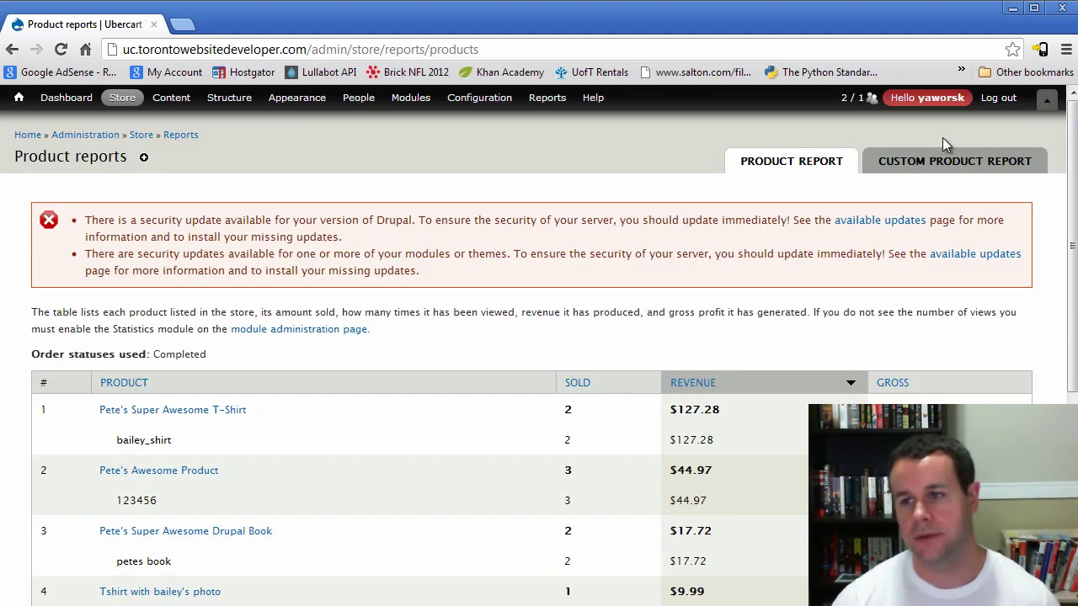
Expand the Custom Product Report parameters and uncheck the Completed order status
{"action": "left_click", "coordinate": [942, 168]}
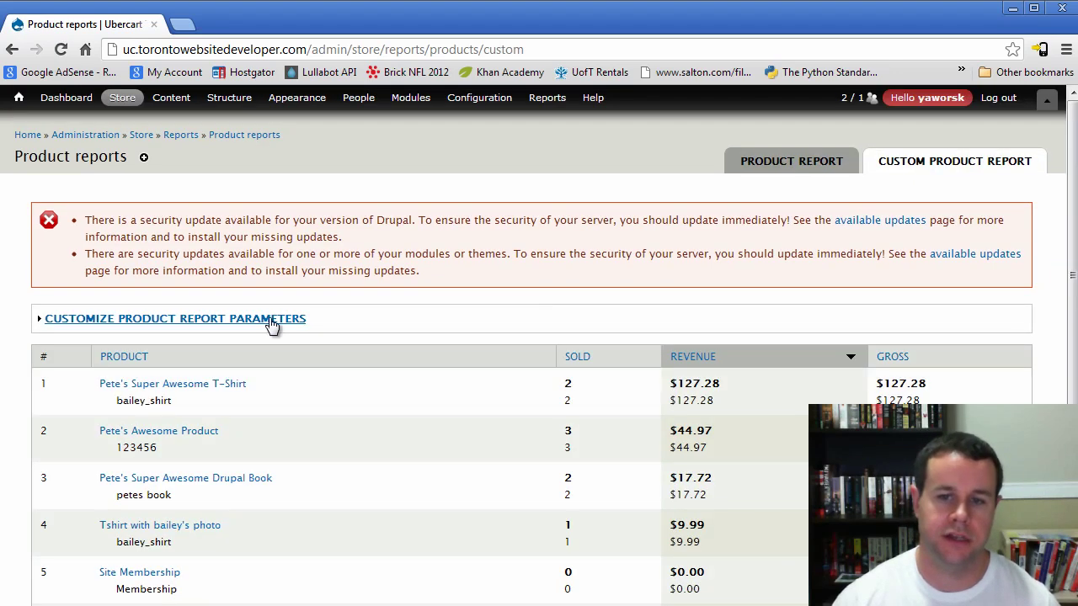
{"action": "left_click", "coordinate": [269, 319]}
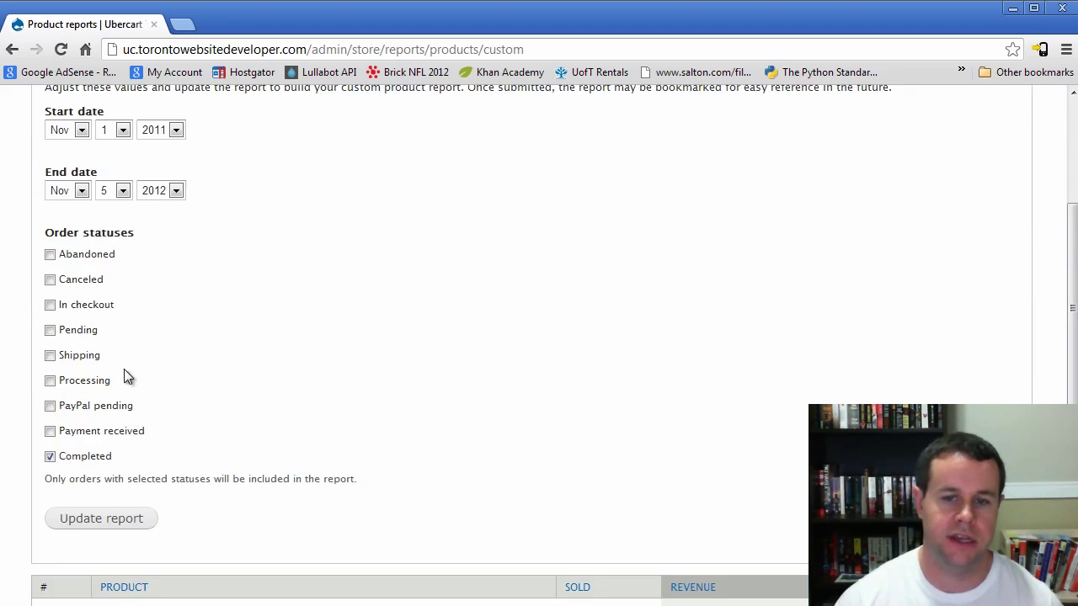
{"action": "left_click", "coordinate": [102, 459]}
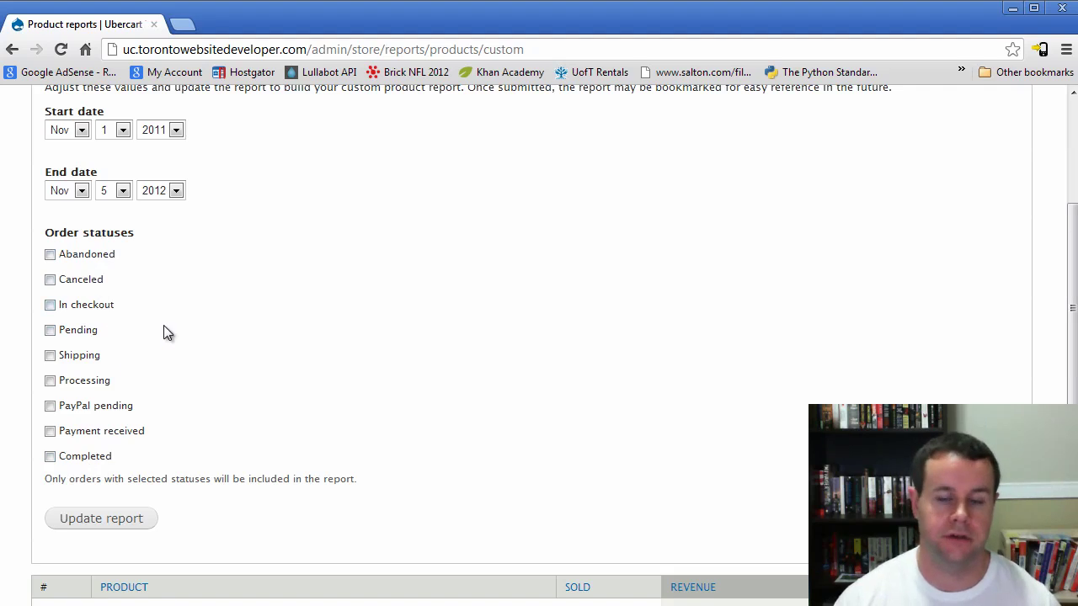
{"action": "scroll", "coordinate": [282, 414], "scroll_direction": "up", "scroll_amount": 3}
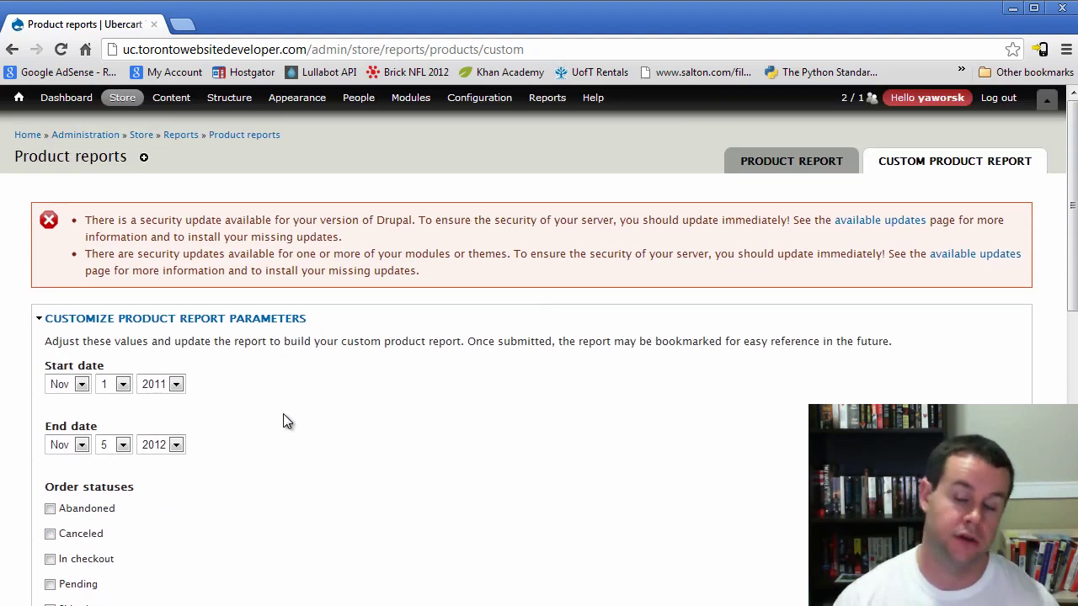
Open the Sales reports summary and review it, noting the 20 abandoned orders
{"action": "mouse_move", "coordinate": [126, 120]}
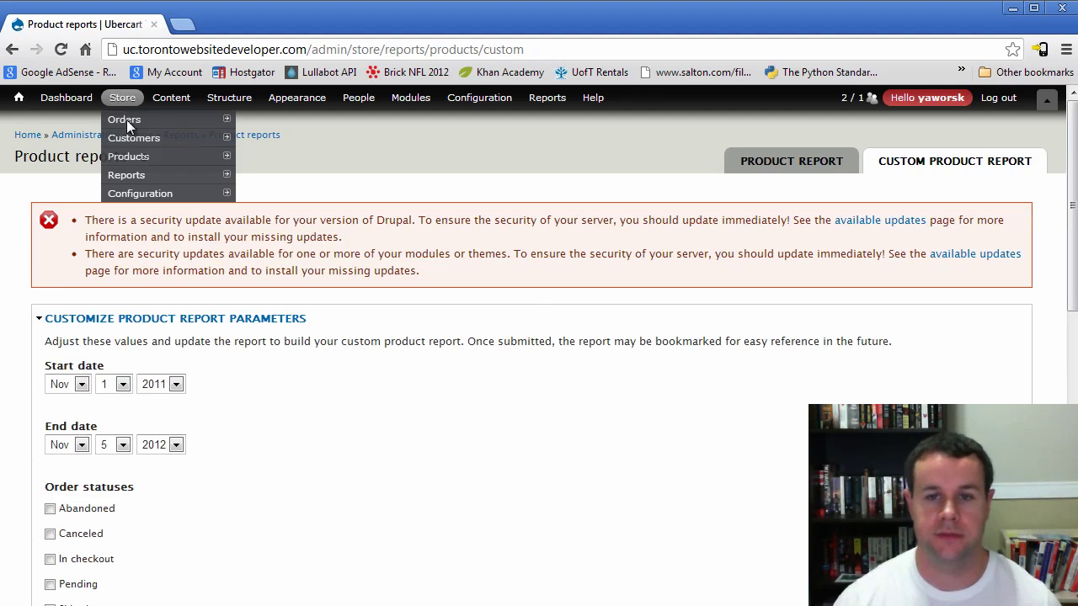
{"action": "mouse_move", "coordinate": [139, 175]}
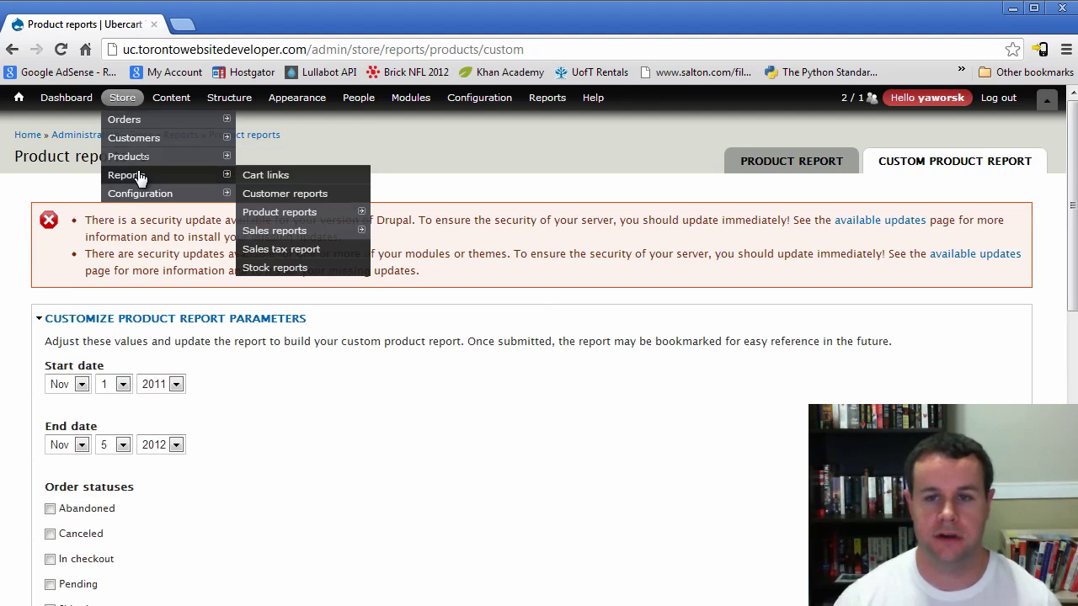
{"action": "left_click", "coordinate": [294, 235]}
{"action": "scroll", "coordinate": [354, 308], "scroll_direction": "down", "scroll_amount": 2}
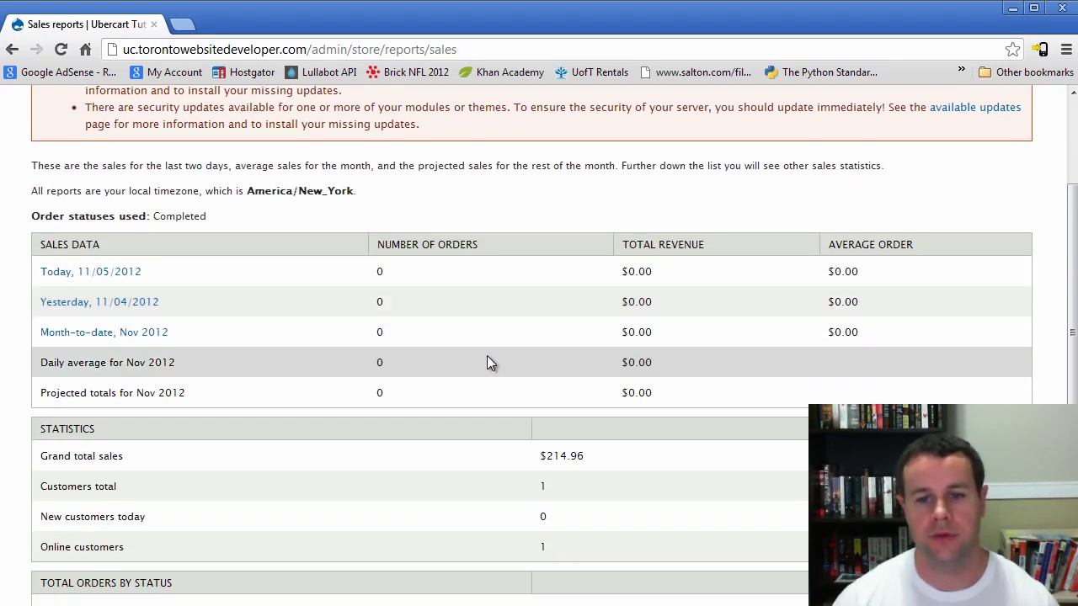
{"action": "scroll", "coordinate": [497, 379], "scroll_direction": "down", "scroll_amount": 2}
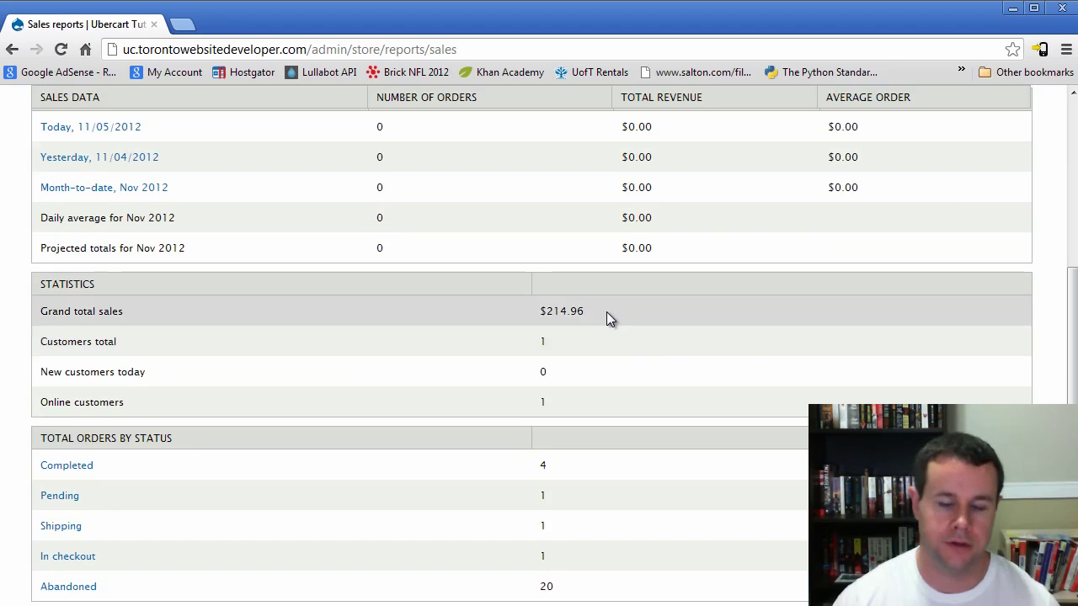
{"action": "scroll", "coordinate": [605, 317], "scroll_direction": "down", "scroll_amount": 1}
{"action": "scroll", "coordinate": [606, 332], "scroll_direction": "up", "scroll_amount": 2}
{"action": "scroll", "coordinate": [522, 379], "scroll_direction": "down", "scroll_amount": 2}
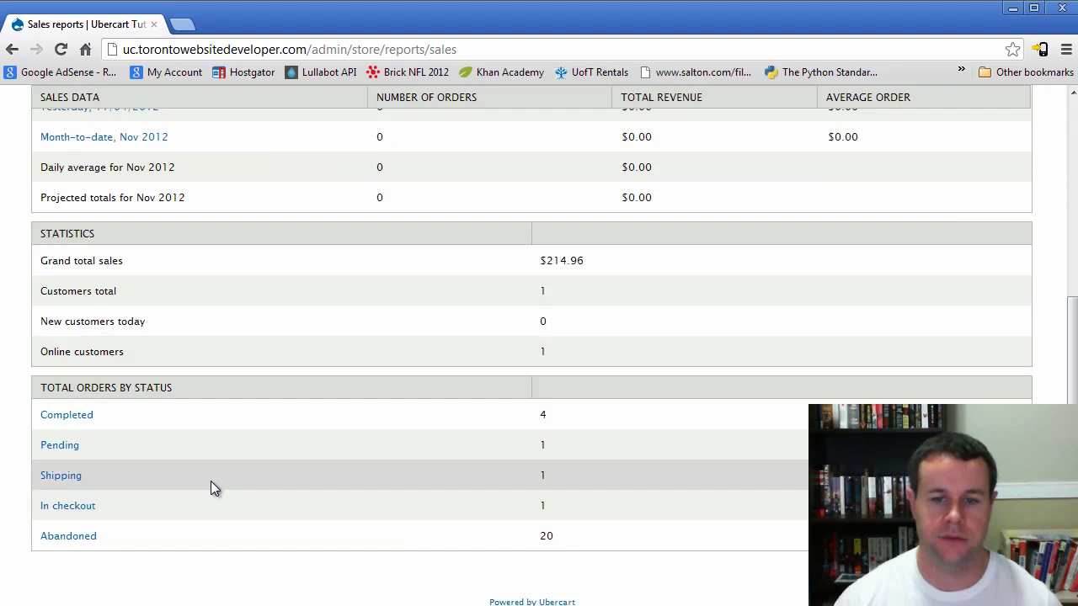
{"action": "left_click_drag", "start_coordinate": [563, 551], "coordinate": [545, 539]}
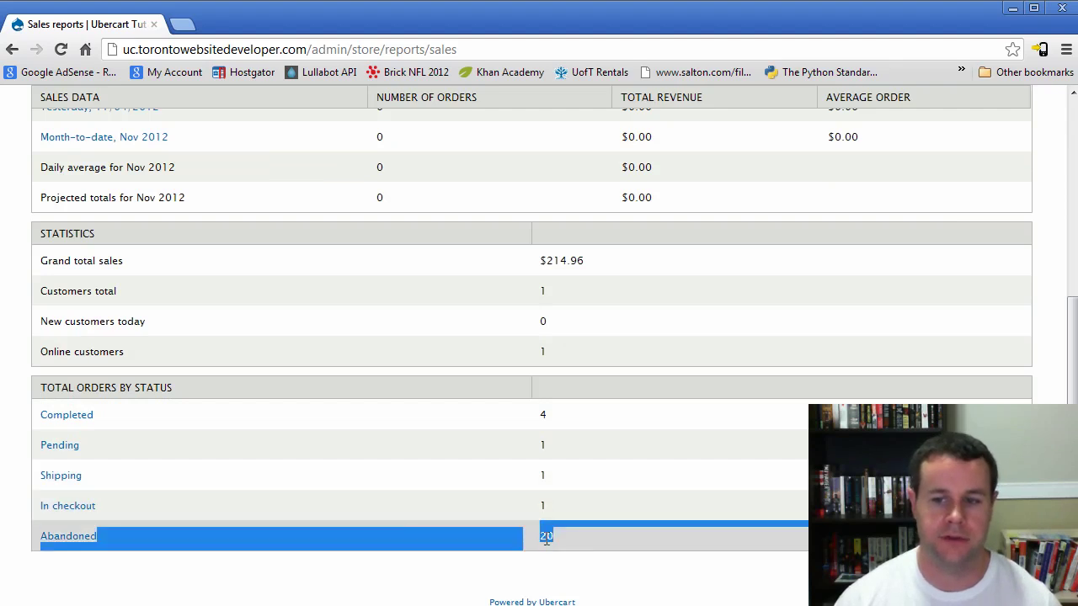
{"action": "left_click", "coordinate": [549, 541]}
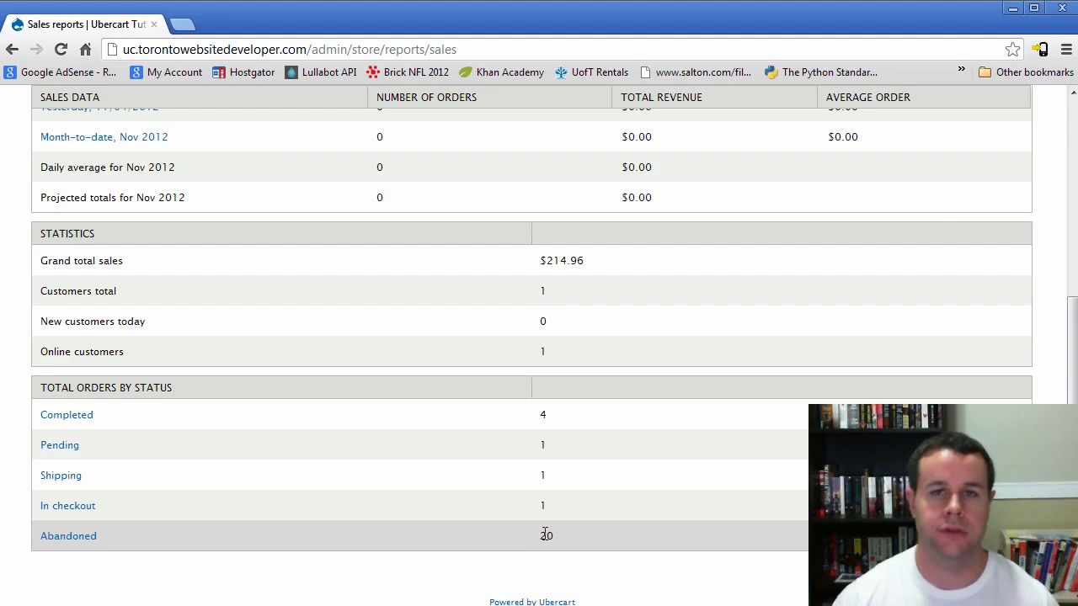
{"action": "scroll", "coordinate": [551, 532], "scroll_direction": "up", "scroll_amount": 5}
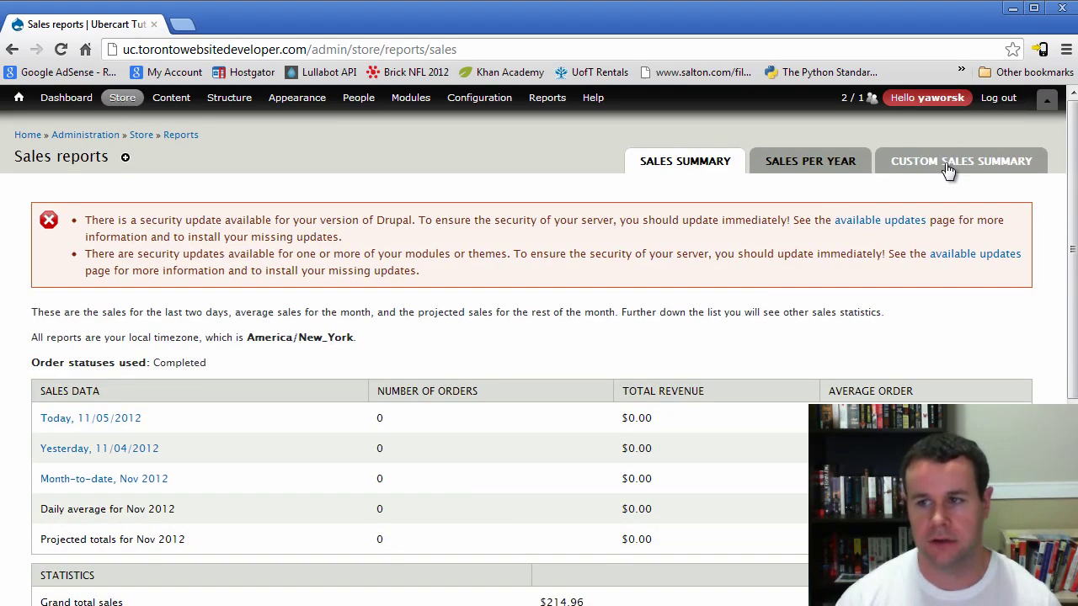
Expand the Custom Sales Summary parameters, keeping the start year at 2011
{"action": "left_click", "coordinate": [945, 165]}
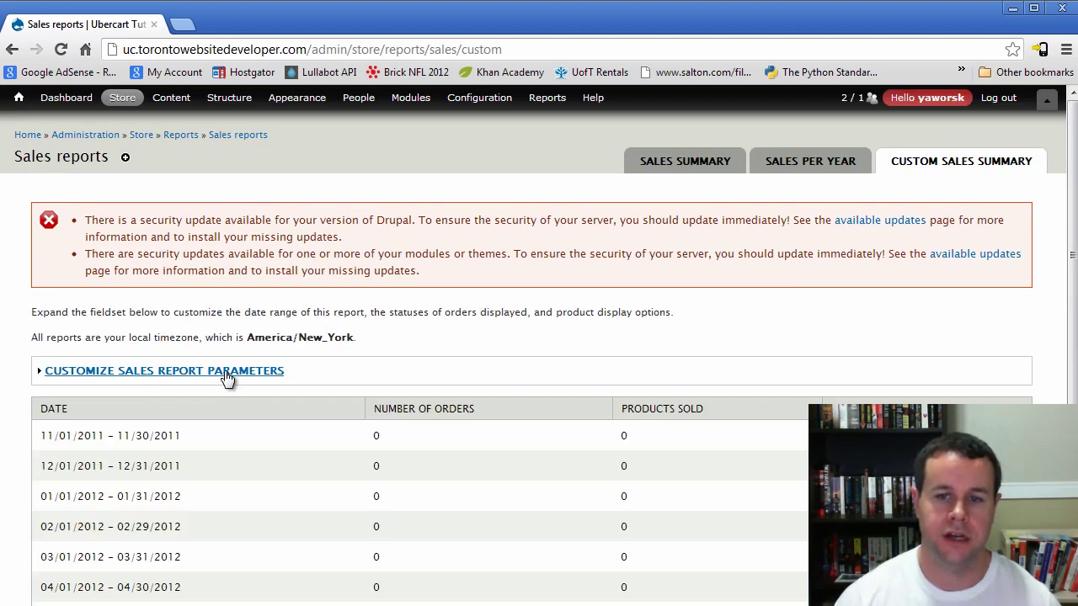
{"action": "left_click", "coordinate": [227, 375]}
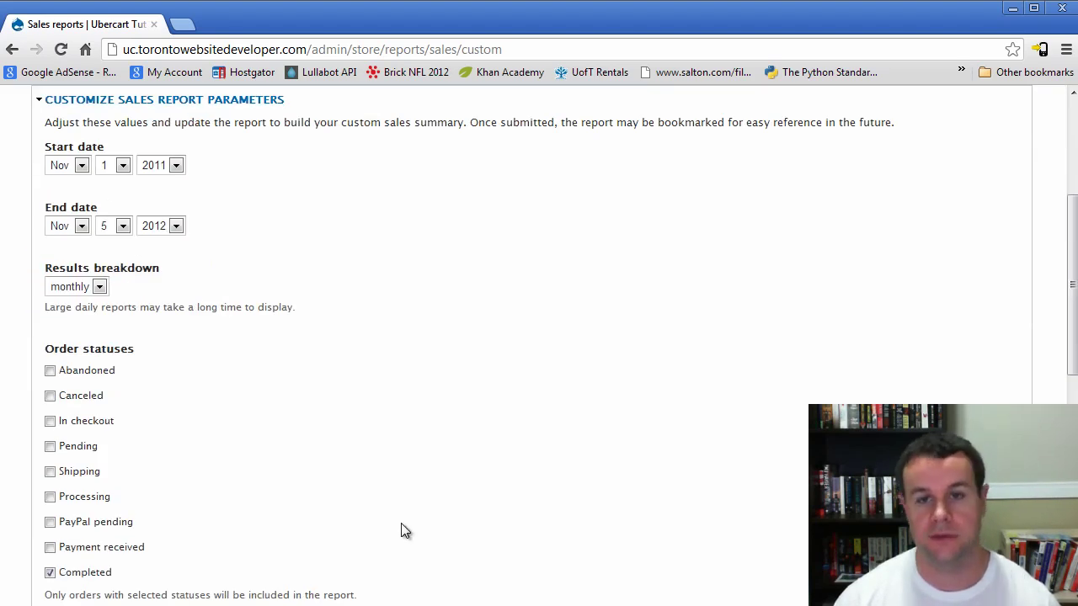
{"action": "scroll", "coordinate": [402, 538], "scroll_direction": "up", "scroll_amount": 3}
{"action": "scroll", "coordinate": [263, 474], "scroll_direction": "down", "scroll_amount": 1}
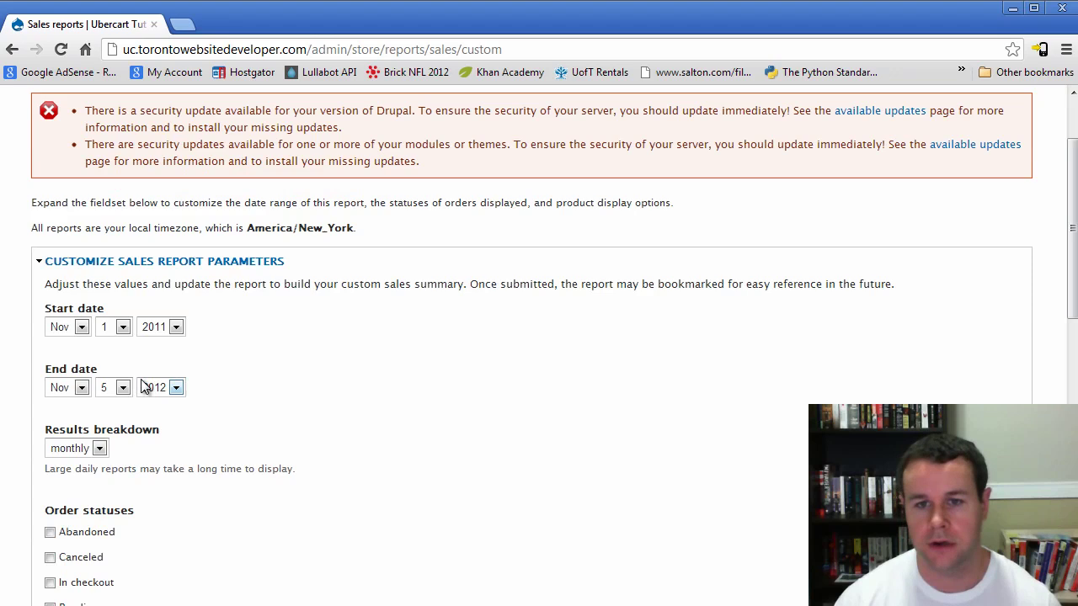
{"action": "left_click", "coordinate": [166, 327]}
{"action": "left_click", "coordinate": [166, 326]}
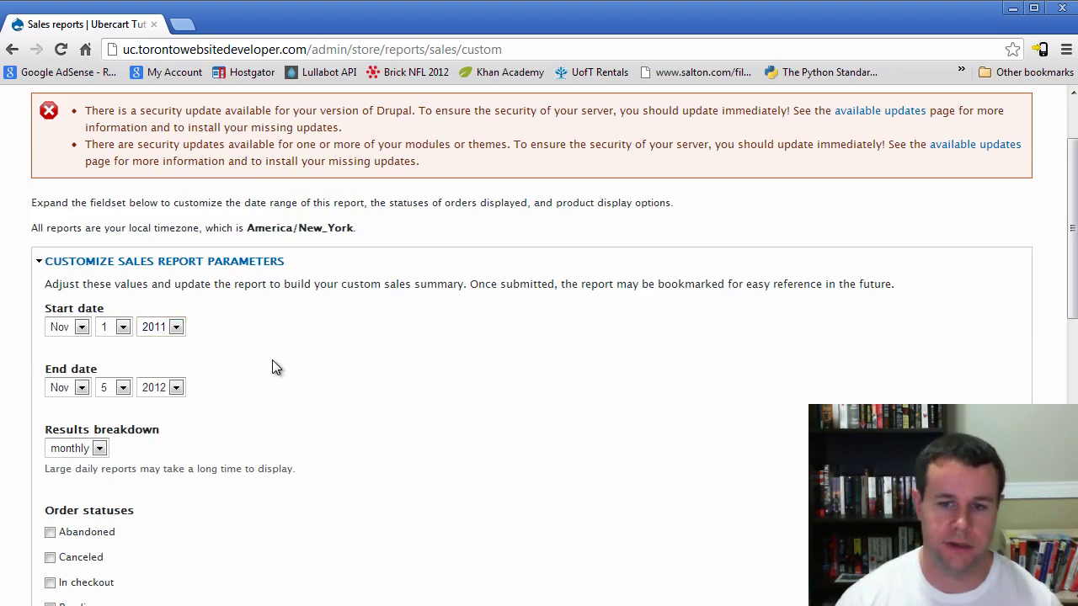
{"action": "scroll", "coordinate": [143, 416], "scroll_direction": "down", "scroll_amount": 2}
{"action": "scroll", "coordinate": [166, 470], "scroll_direction": "up", "scroll_amount": 3}
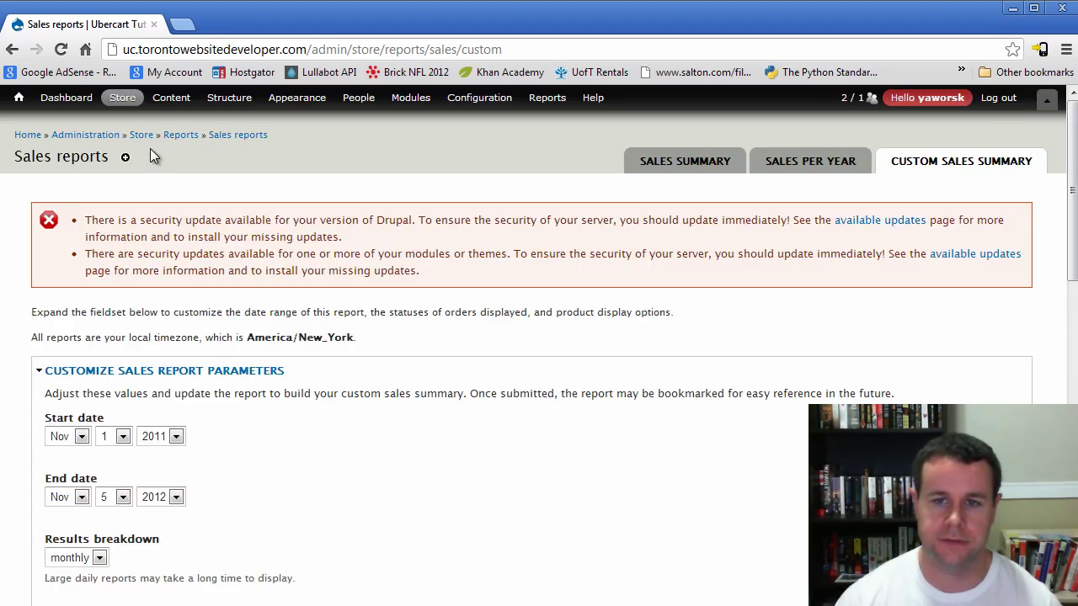
Go to the Sales tax report under Store > Reports
{"action": "mouse_move", "coordinate": [126, 99]}
{"action": "mouse_move", "coordinate": [151, 179]}
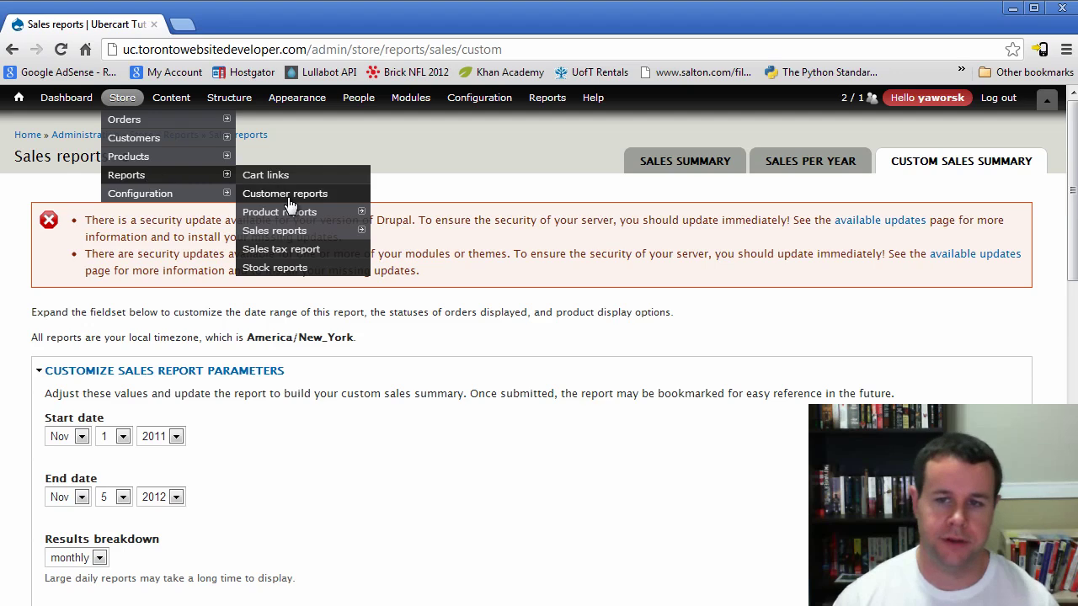
{"action": "left_click", "coordinate": [300, 256]}
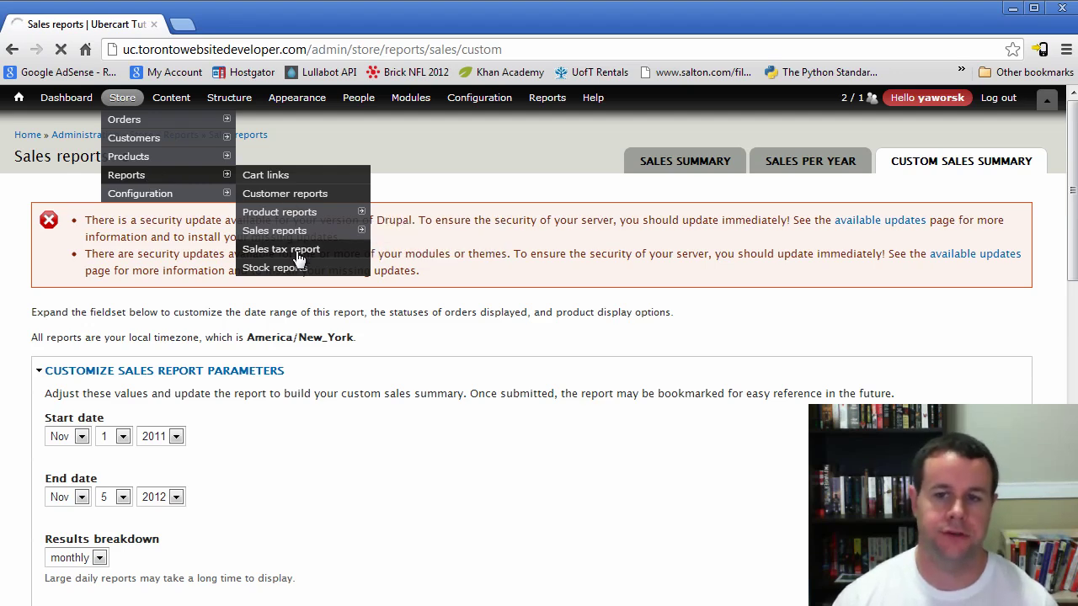
Update the sales tax report for Nov 1 2011–Nov 5 2012, showing $119.98 taxable, and open a new tab
{"action": "scroll", "coordinate": [340, 359], "scroll_direction": "down", "scroll_amount": 2}
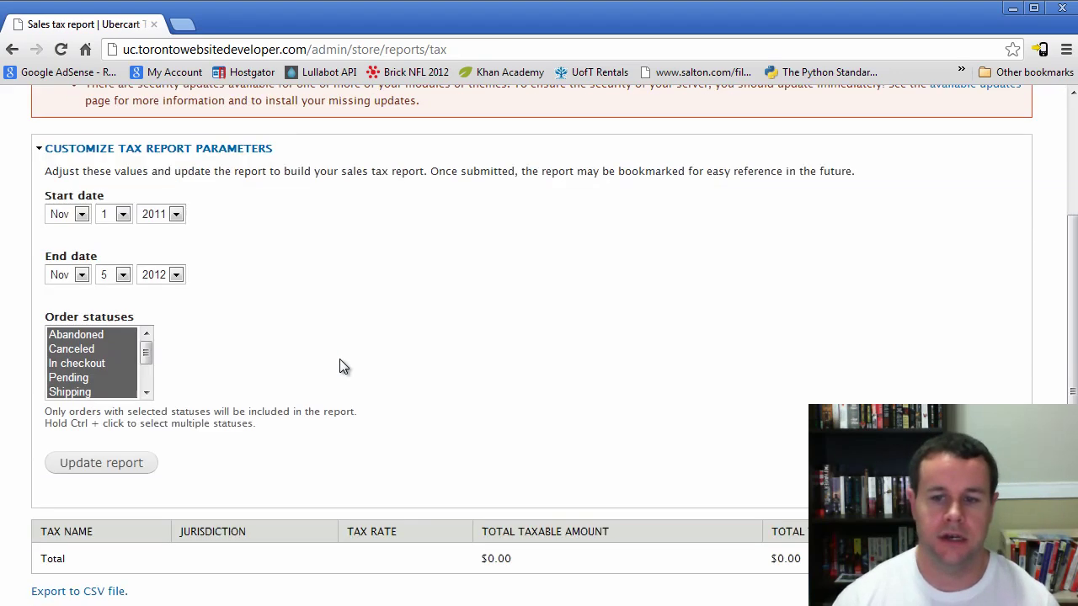
{"action": "scroll", "coordinate": [339, 359], "scroll_direction": "up", "scroll_amount": 1}
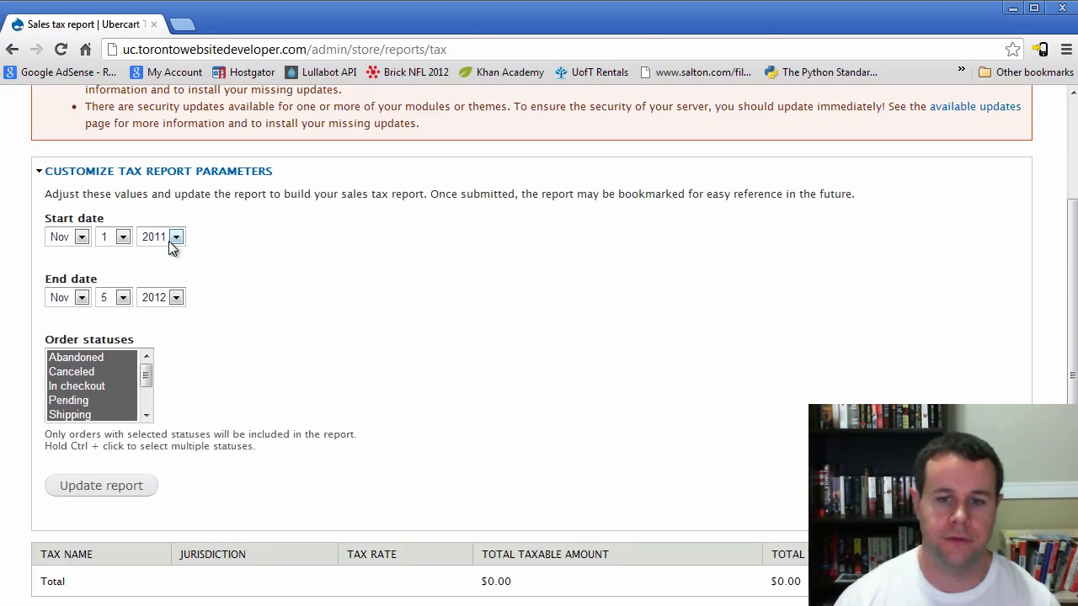
{"action": "left_click", "coordinate": [101, 486]}
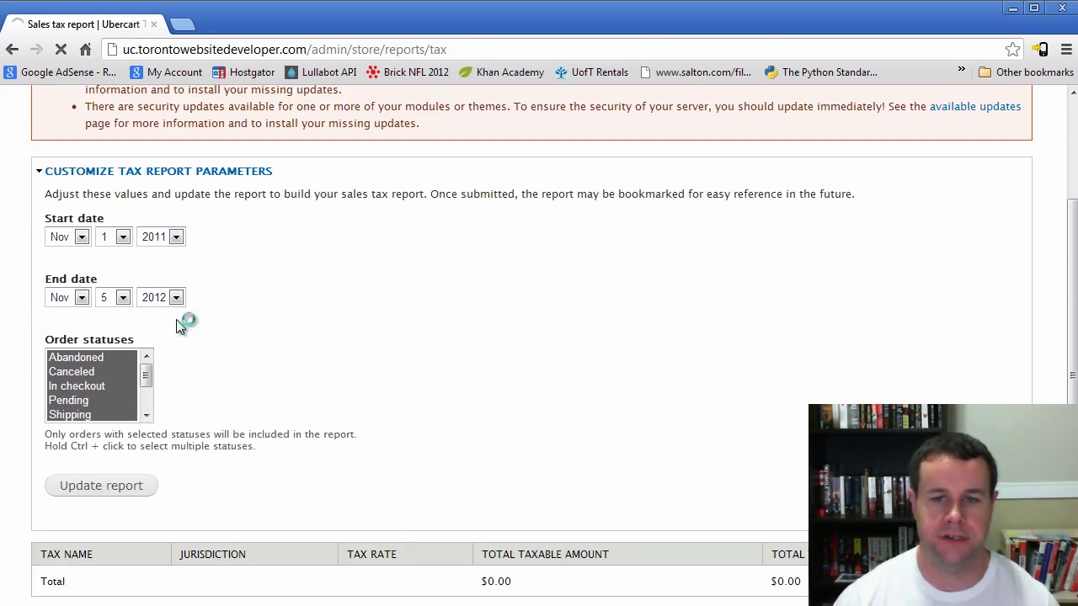
{"action": "scroll", "coordinate": [256, 506], "scroll_direction": "down", "scroll_amount": 1}
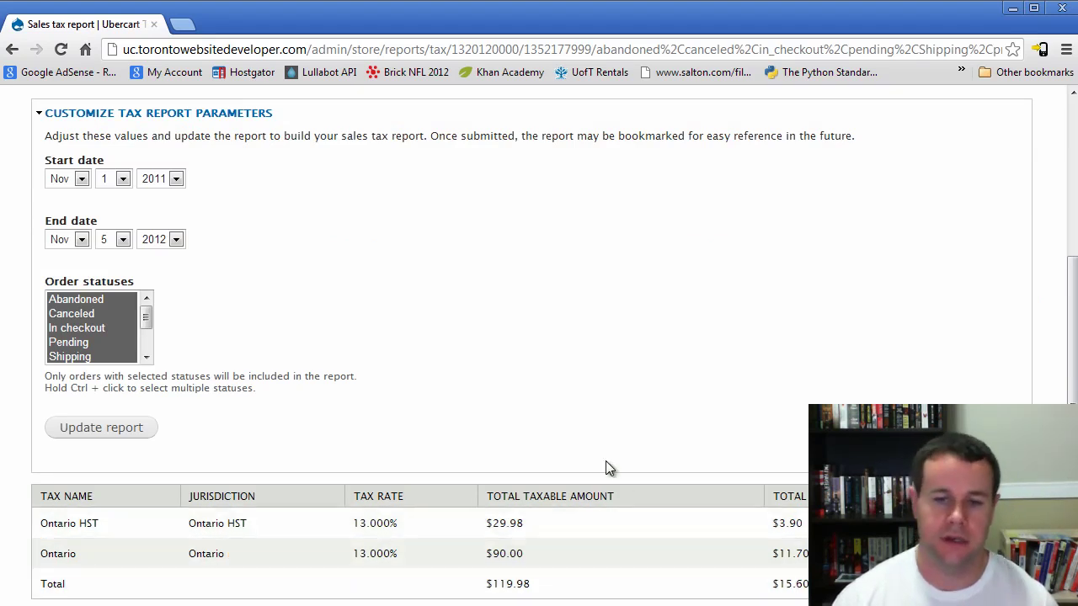
{"action": "scroll", "coordinate": [603, 463], "scroll_direction": "down", "scroll_amount": 2}
{"action": "scroll", "coordinate": [362, 477], "scroll_direction": "up", "scroll_amount": 10}
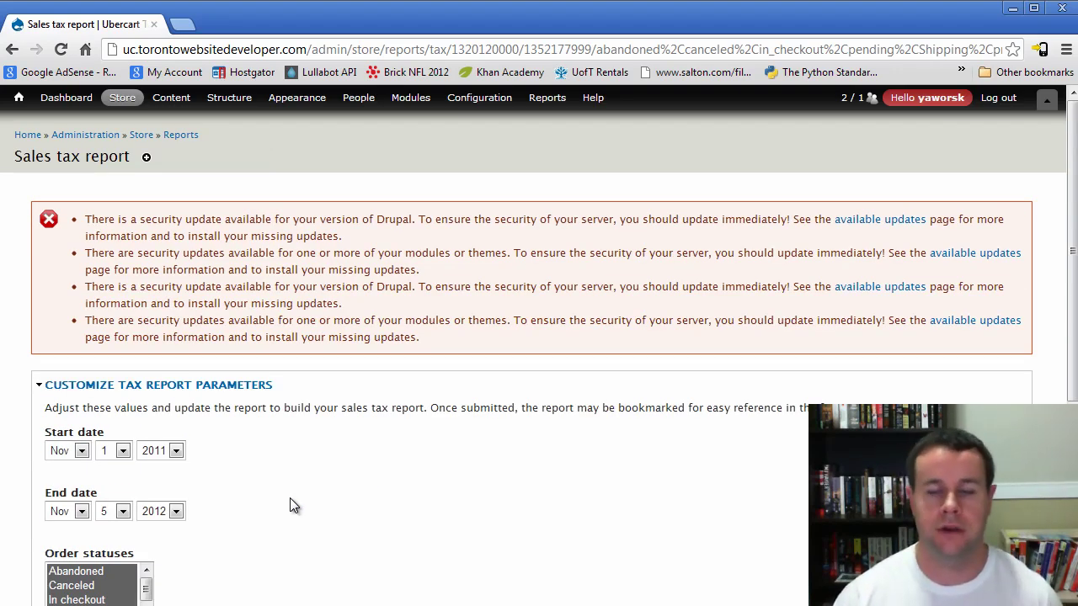
{"action": "left_click", "coordinate": [181, 23]}
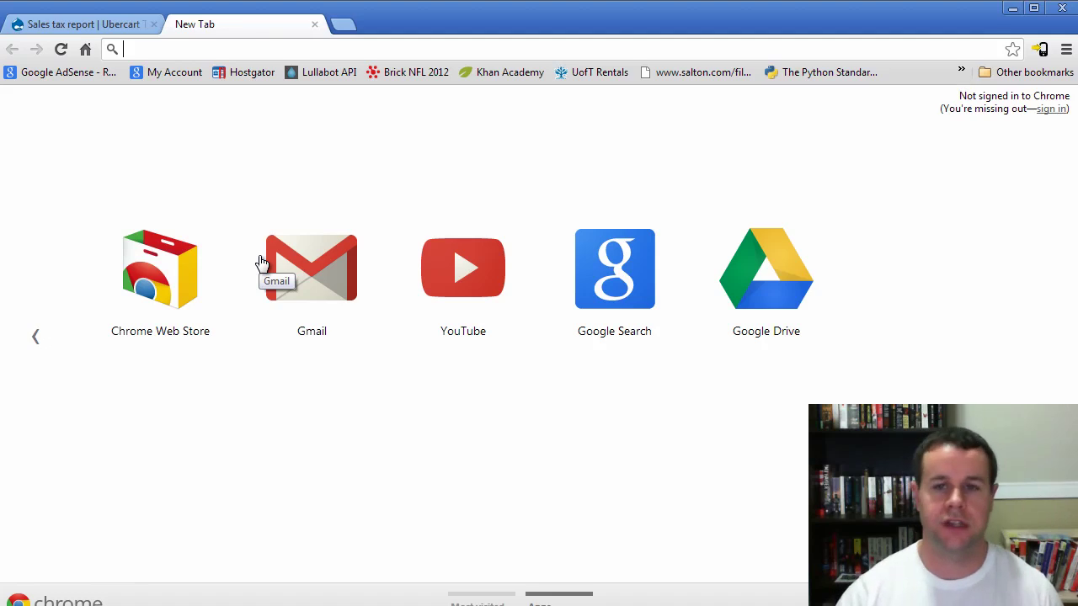
Load drupal.org/project/adaptivetheme via the address bar suggestion for 'drupal.org/project/ad'
{"action": "type", "text": "drupal.org"}
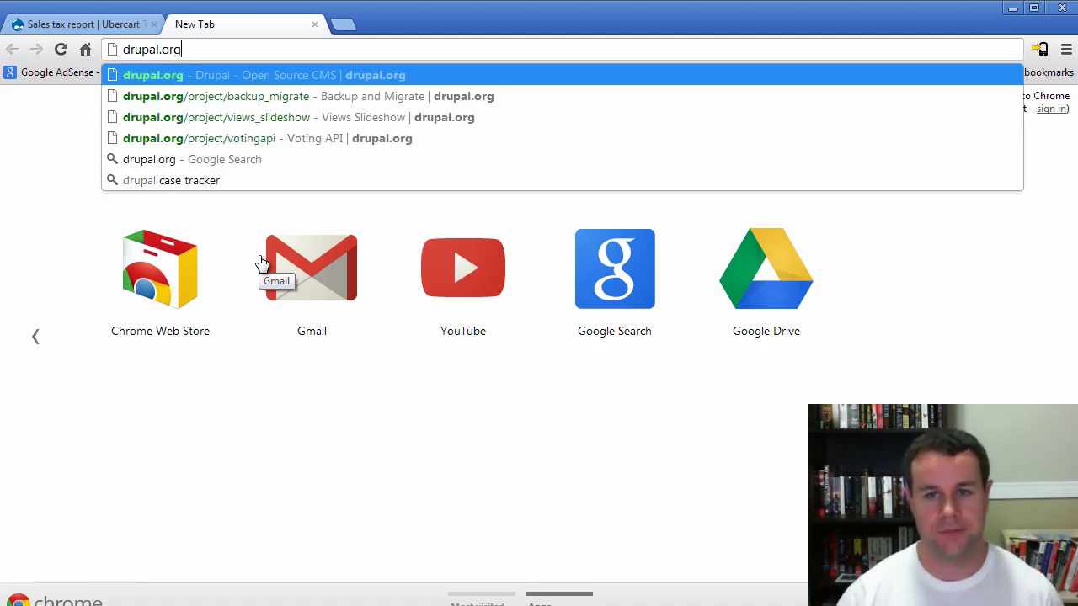
{"action": "type", "text": "/p"}
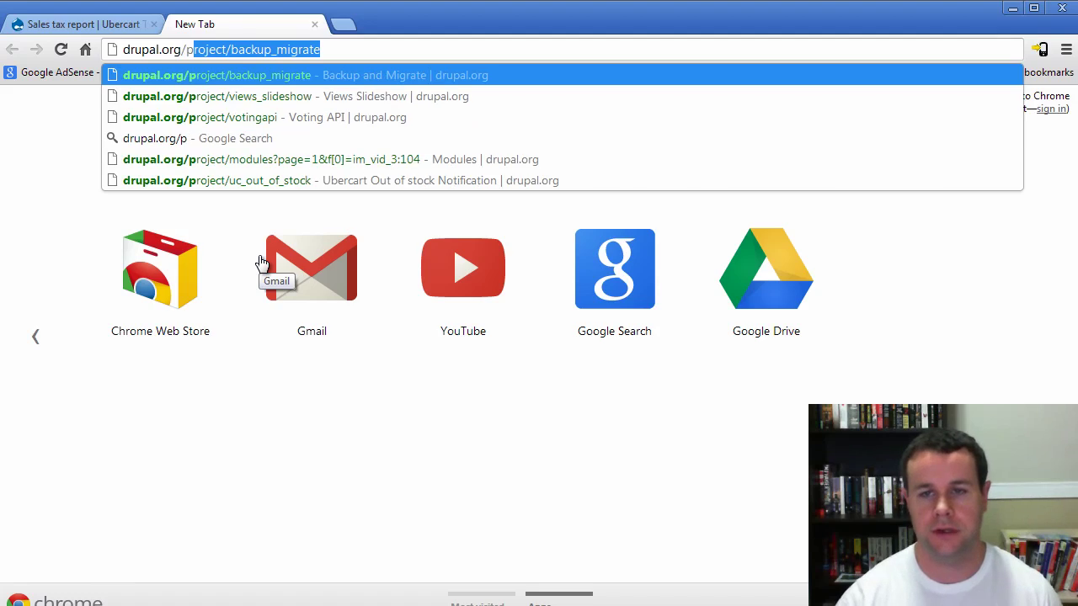
{"action": "type", "text": "roject/ad"}
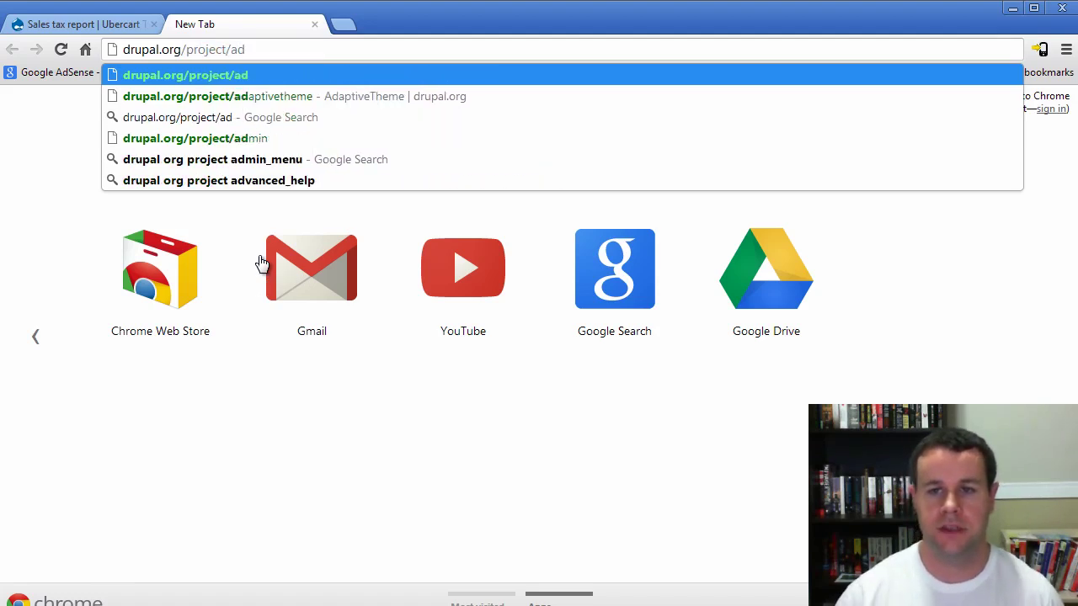
{"action": "key", "text": "Down"}
{"action": "key", "text": "Return"}
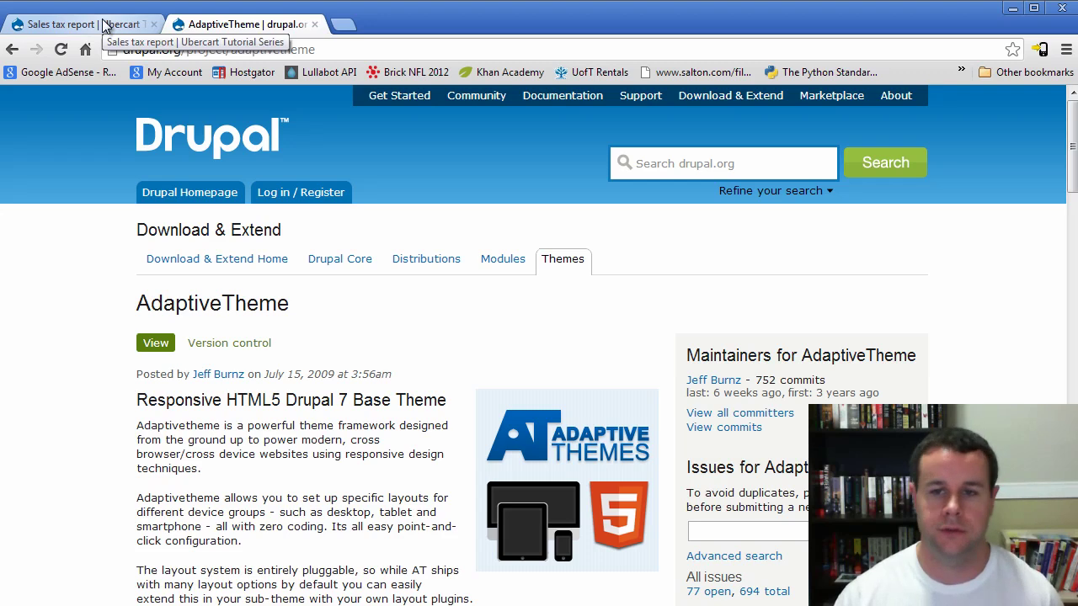
Glance at the sales tax report, then scroll through the AdaptiveTheme project page
{"action": "left_click", "coordinate": [102, 25]}
{"action": "left_click", "coordinate": [237, 27]}
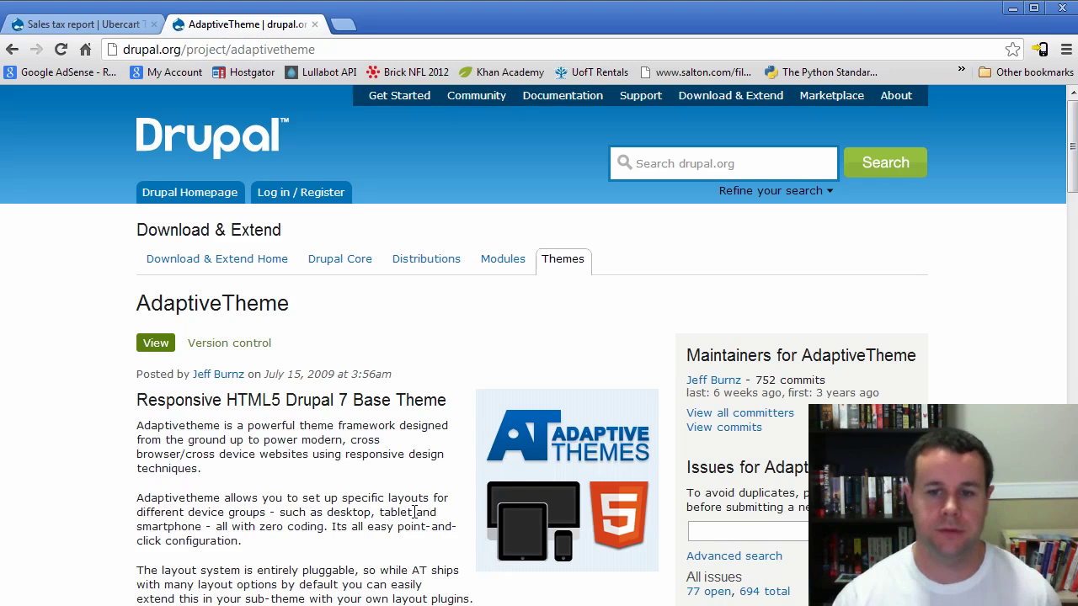
{"action": "scroll", "coordinate": [414, 512], "scroll_direction": "down", "scroll_amount": 3}
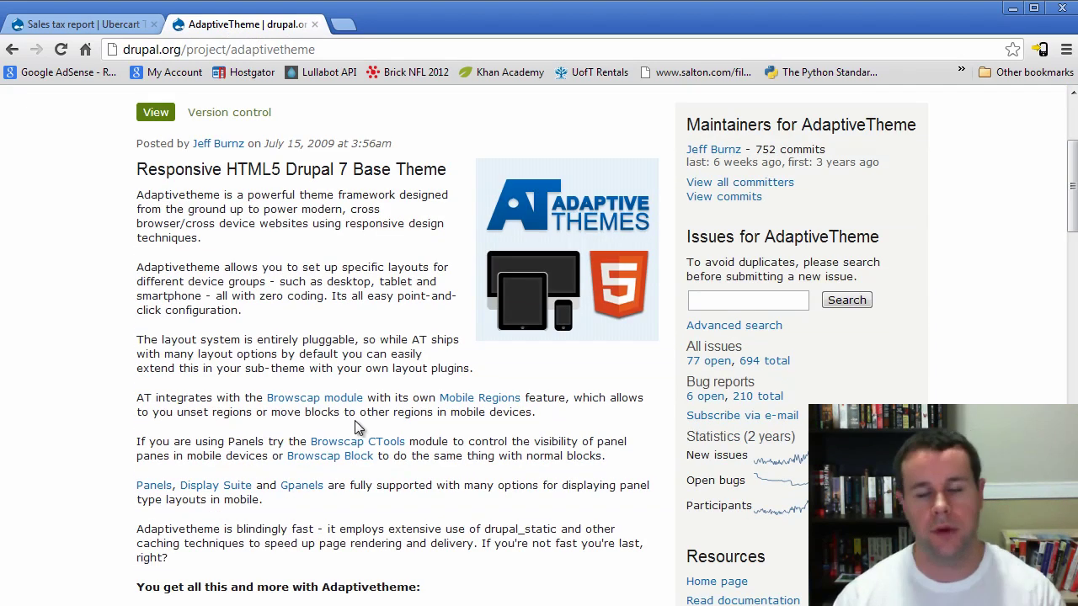
{"action": "scroll", "coordinate": [355, 427], "scroll_direction": "down", "scroll_amount": 1}
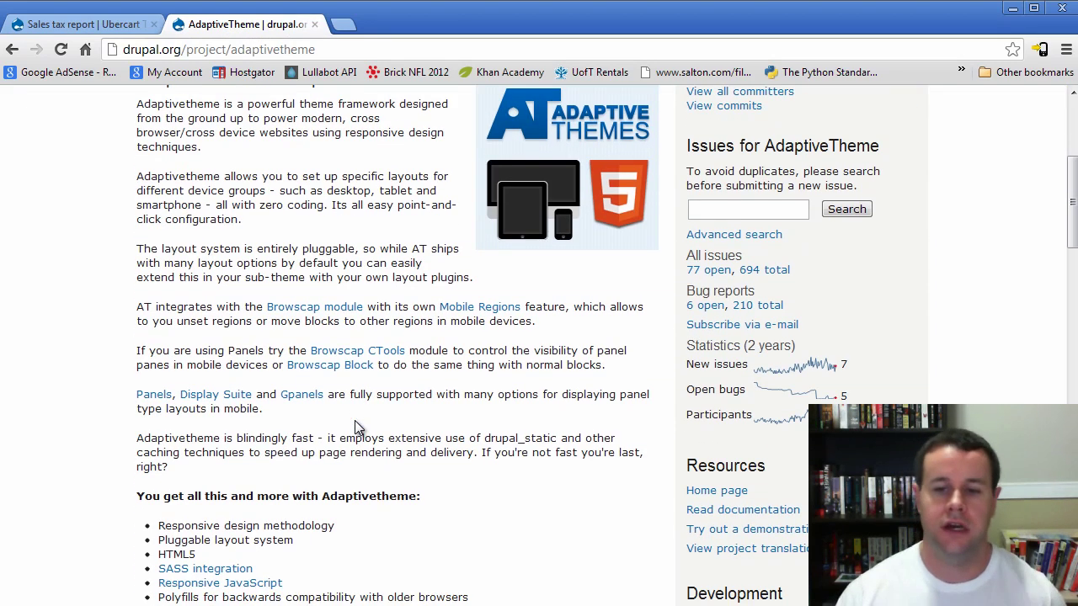
{"action": "scroll", "coordinate": [355, 426], "scroll_direction": "down", "scroll_amount": 1}
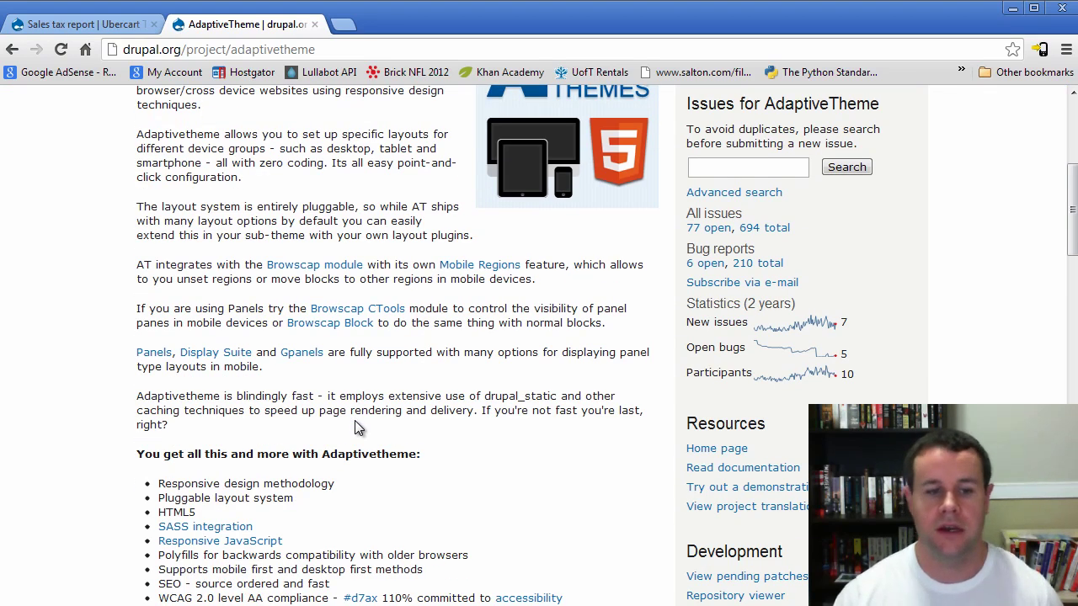
{"action": "scroll", "coordinate": [354, 429], "scroll_direction": "up", "scroll_amount": 1}
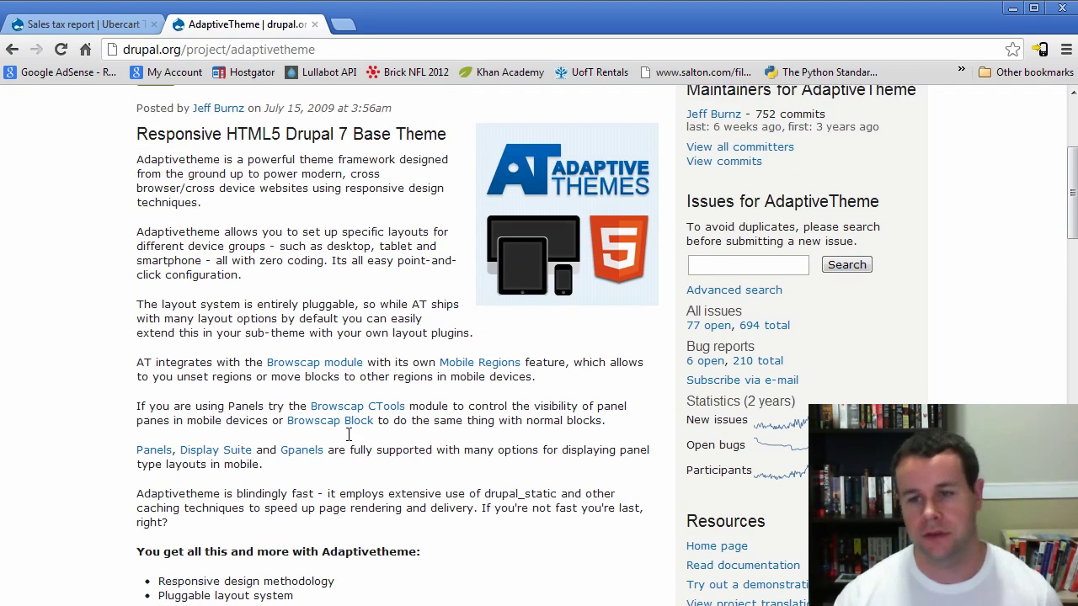
{"action": "scroll", "coordinate": [348, 433], "scroll_direction": "up", "scroll_amount": 2}
{"action": "scroll", "coordinate": [329, 434], "scroll_direction": "down", "scroll_amount": 8}
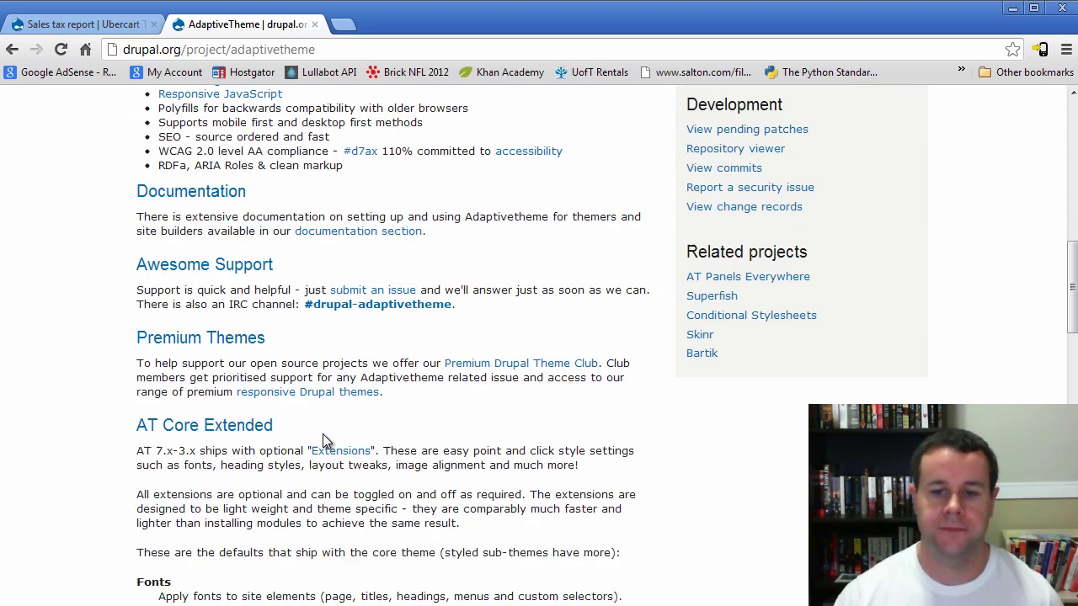
{"action": "scroll", "coordinate": [322, 438], "scroll_direction": "down", "scroll_amount": 15}
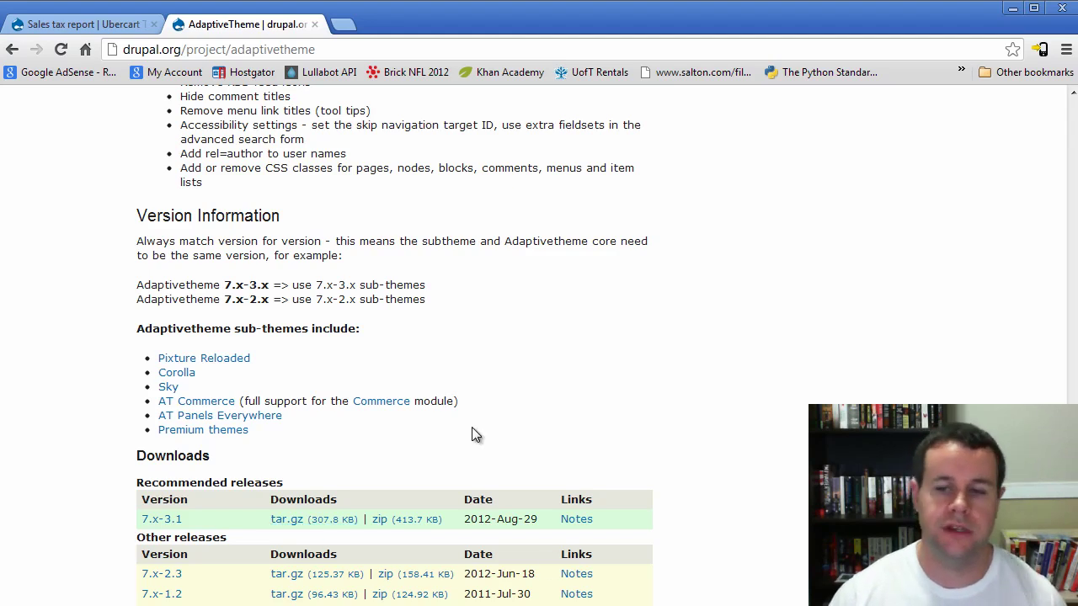
{"action": "scroll", "coordinate": [472, 429], "scroll_direction": "up", "scroll_amount": 4}
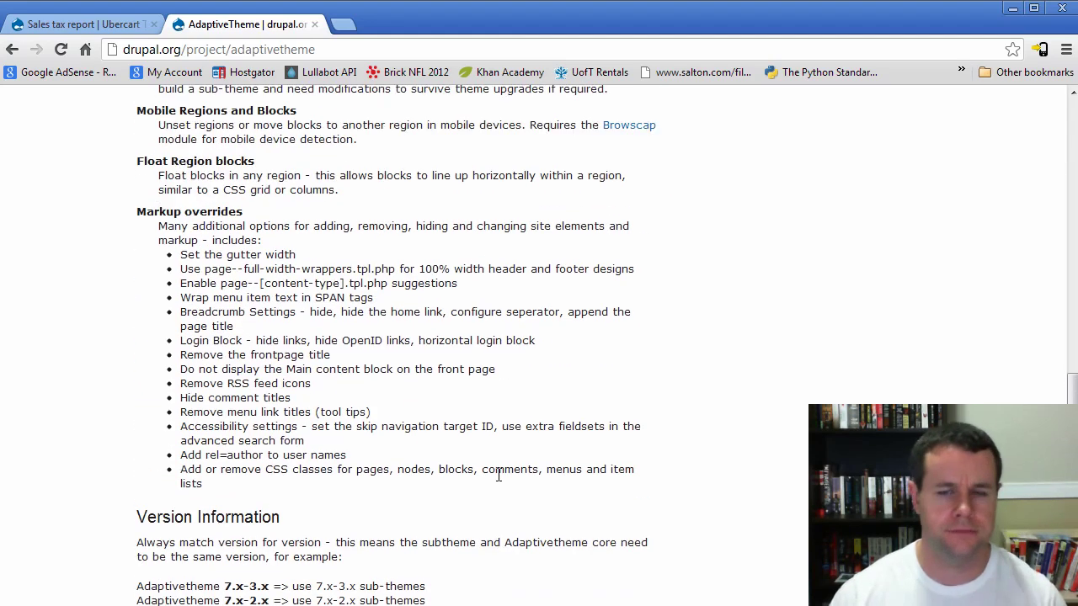
{"action": "scroll", "coordinate": [498, 476], "scroll_direction": "up", "scroll_amount": 15}
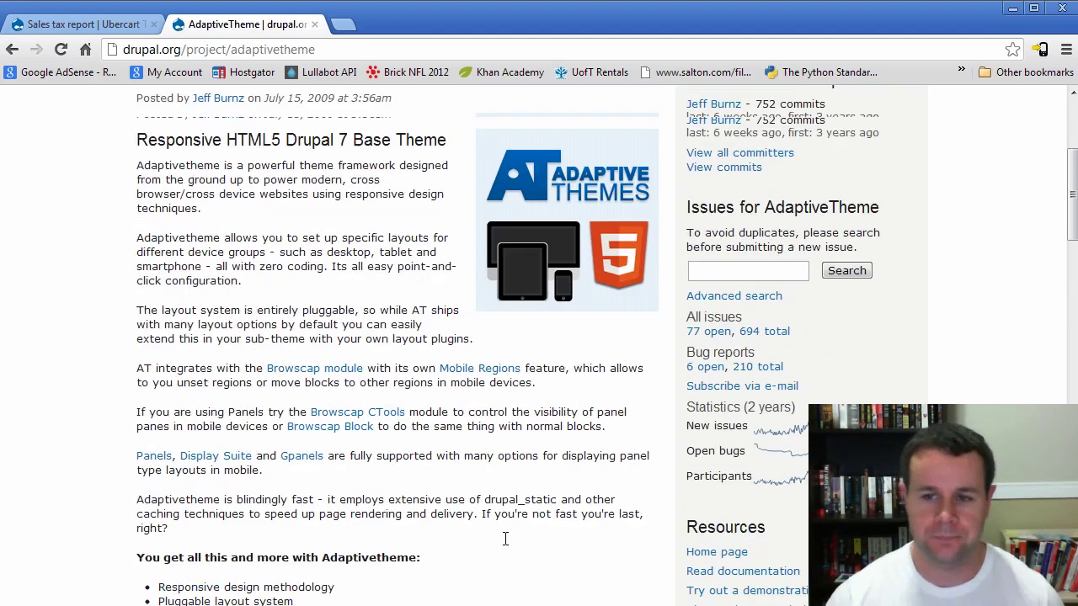
{"action": "scroll", "coordinate": [505, 539], "scroll_direction": "up", "scroll_amount": 3}
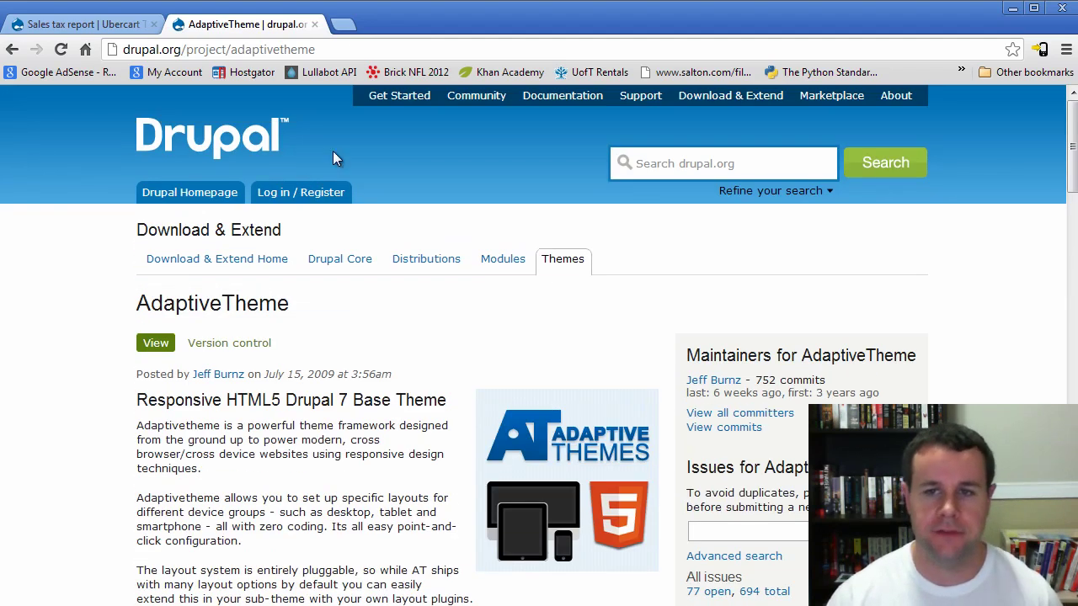
Replace 'adaptivetheme' in the address with 'at' and read the drupal.org/project/at-commerce page
{"action": "left_click", "coordinate": [304, 50]}
{"action": "double_click", "coordinate": [305, 51]}
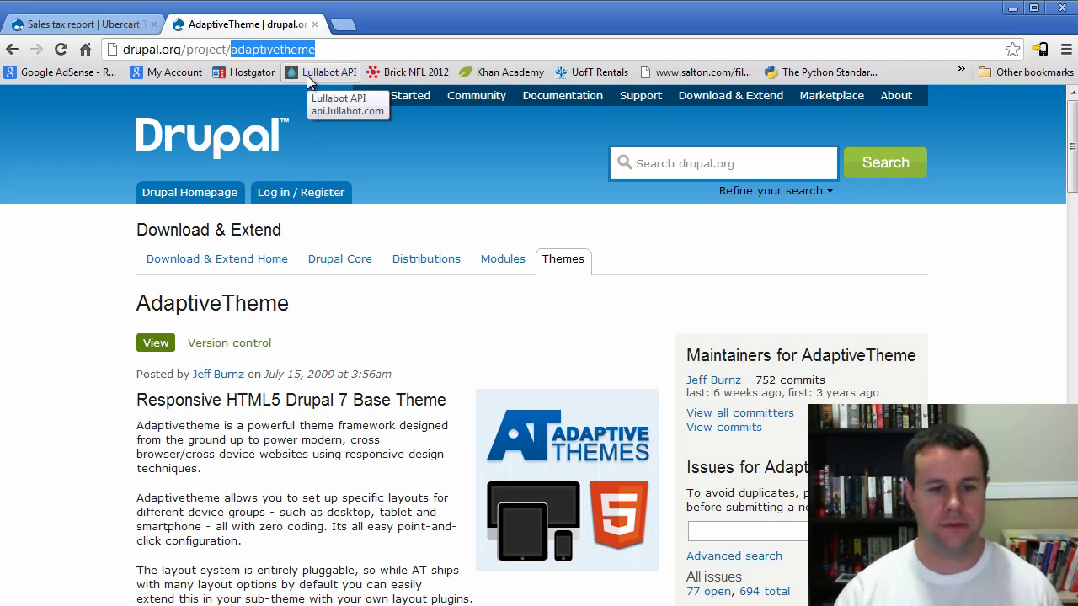
{"action": "type", "text": "at"}
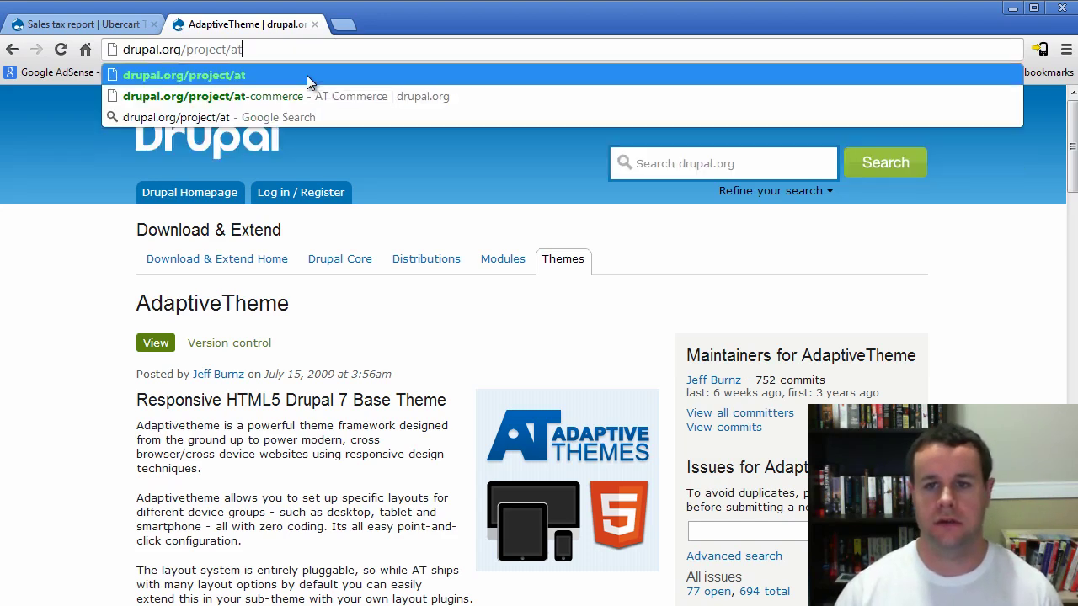
{"action": "left_click", "coordinate": [307, 96]}
{"action": "scroll", "coordinate": [225, 502], "scroll_direction": "down", "scroll_amount": 5}
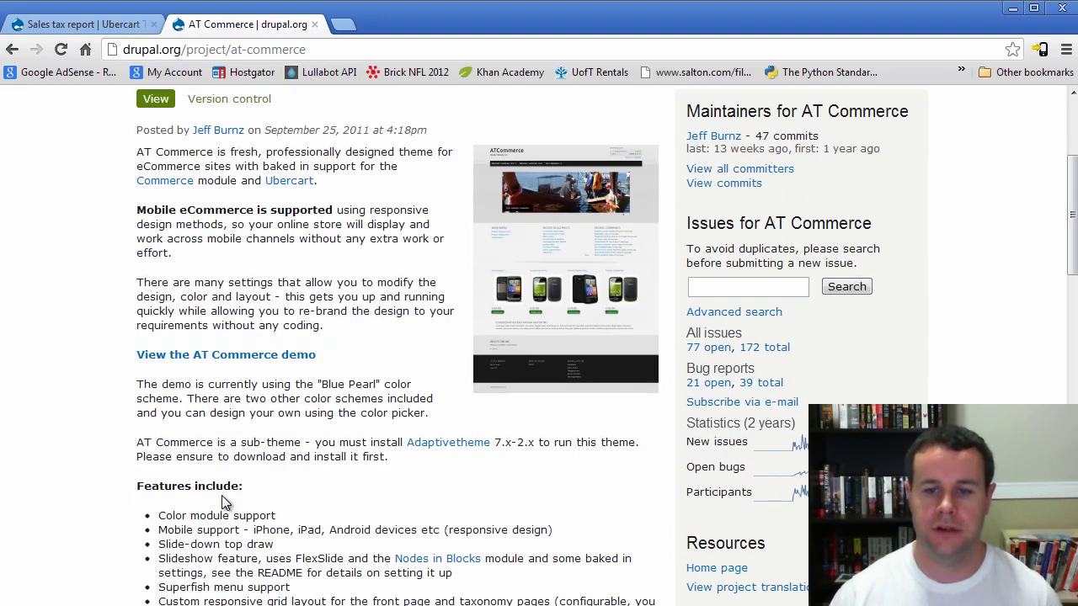
{"action": "scroll", "coordinate": [225, 502], "scroll_direction": "down", "scroll_amount": 10}
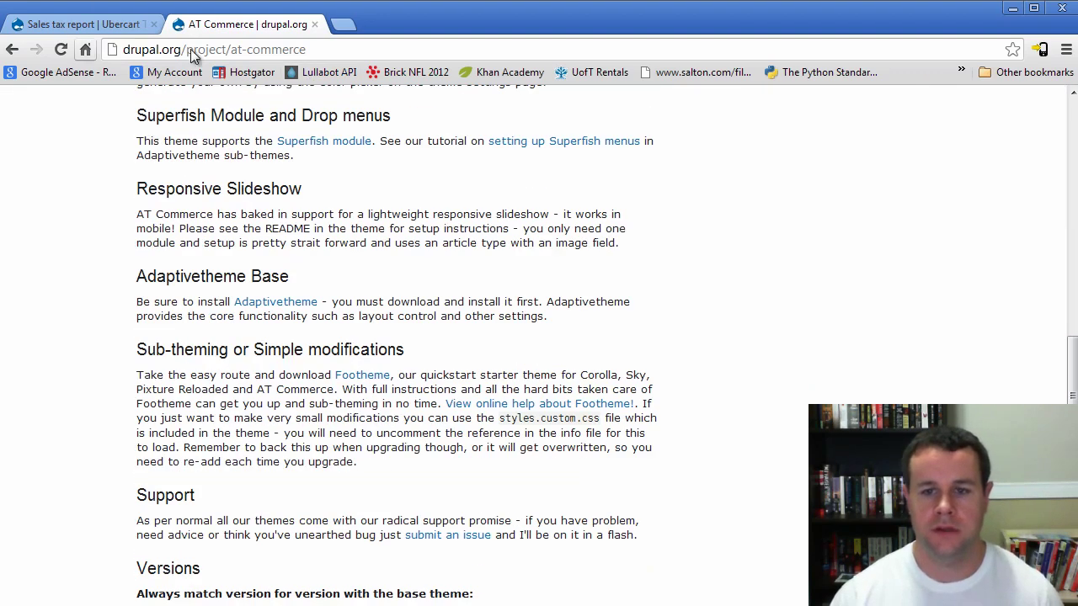
{"action": "scroll", "coordinate": [239, 443], "scroll_direction": "down", "scroll_amount": 5}
On the Appearance page, use 'Enable and set default' for AT Commerce under Disabled Themes
{"action": "left_click", "coordinate": [86, 23]}
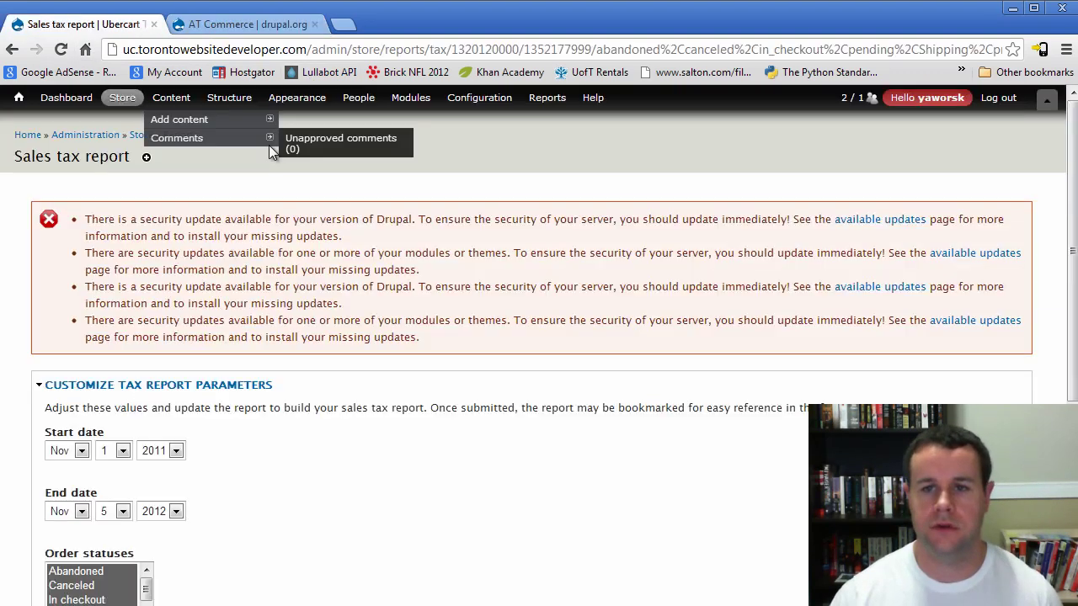
{"action": "left_click", "coordinate": [310, 107]}
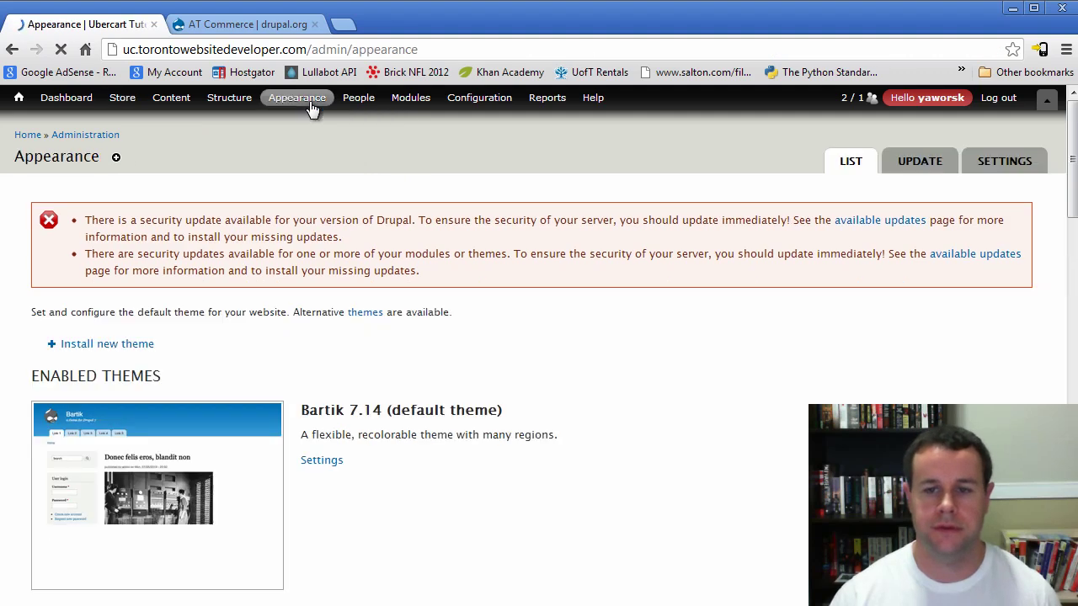
{"action": "scroll", "coordinate": [558, 497], "scroll_direction": "down", "scroll_amount": 7}
{"action": "scroll", "coordinate": [566, 525], "scroll_direction": "down", "scroll_amount": 4}
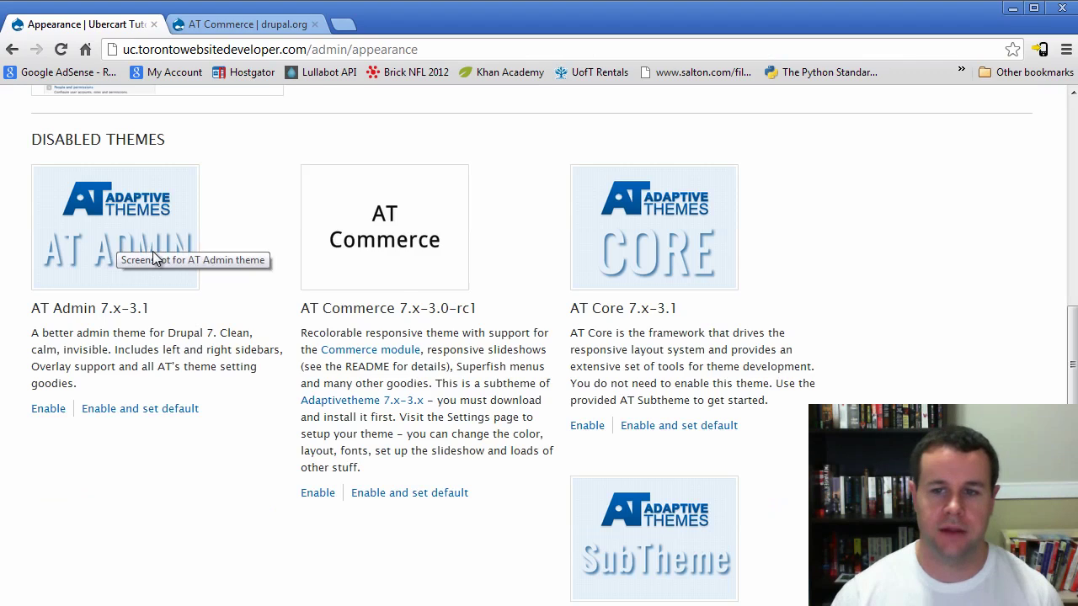
{"action": "scroll", "coordinate": [703, 435], "scroll_direction": "down", "scroll_amount": 5}
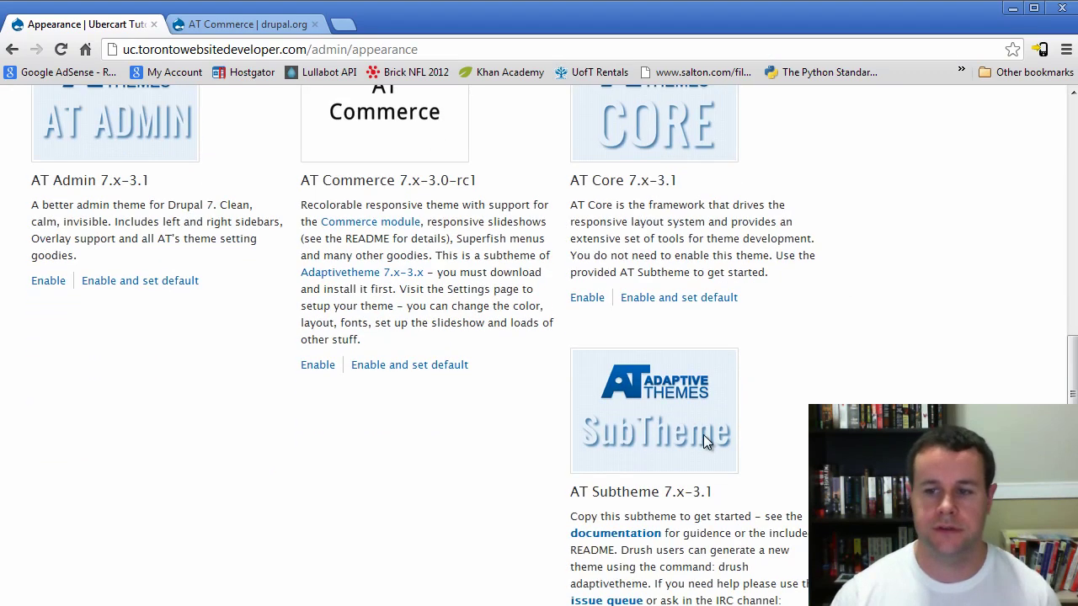
{"action": "scroll", "coordinate": [707, 427], "scroll_direction": "up", "scroll_amount": 2}
{"action": "scroll", "coordinate": [703, 462], "scroll_direction": "up", "scroll_amount": 4}
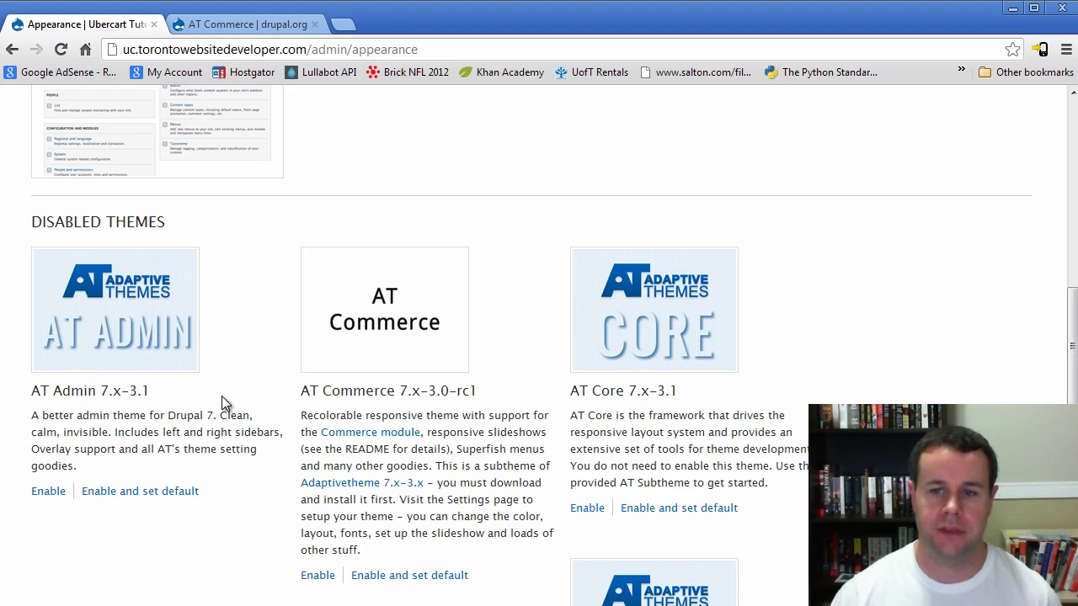
{"action": "scroll", "coordinate": [278, 370], "scroll_direction": "down", "scroll_amount": 1}
{"action": "left_click", "coordinate": [379, 534]}
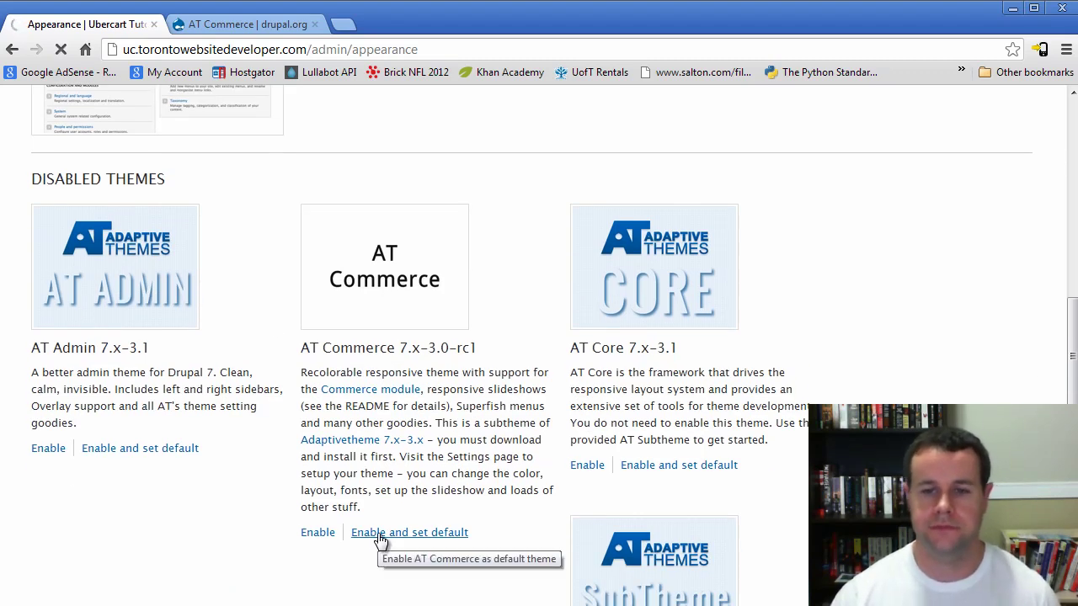
{"action": "scroll", "coordinate": [341, 473], "scroll_direction": "up", "scroll_amount": 5}
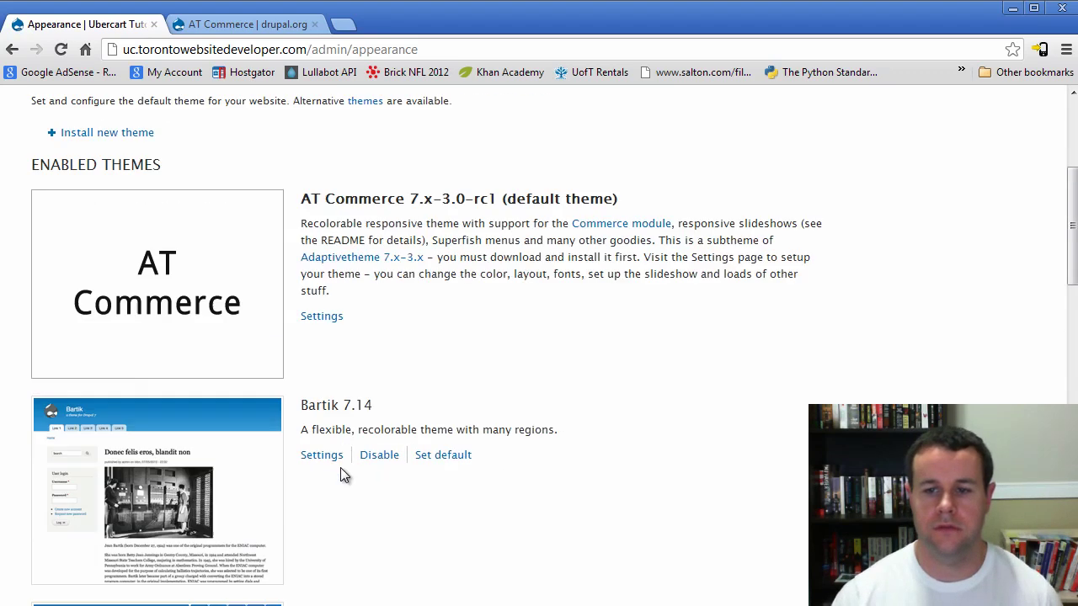
Go to the store's home page and scroll through the front page
{"action": "left_click", "coordinate": [27, 135]}
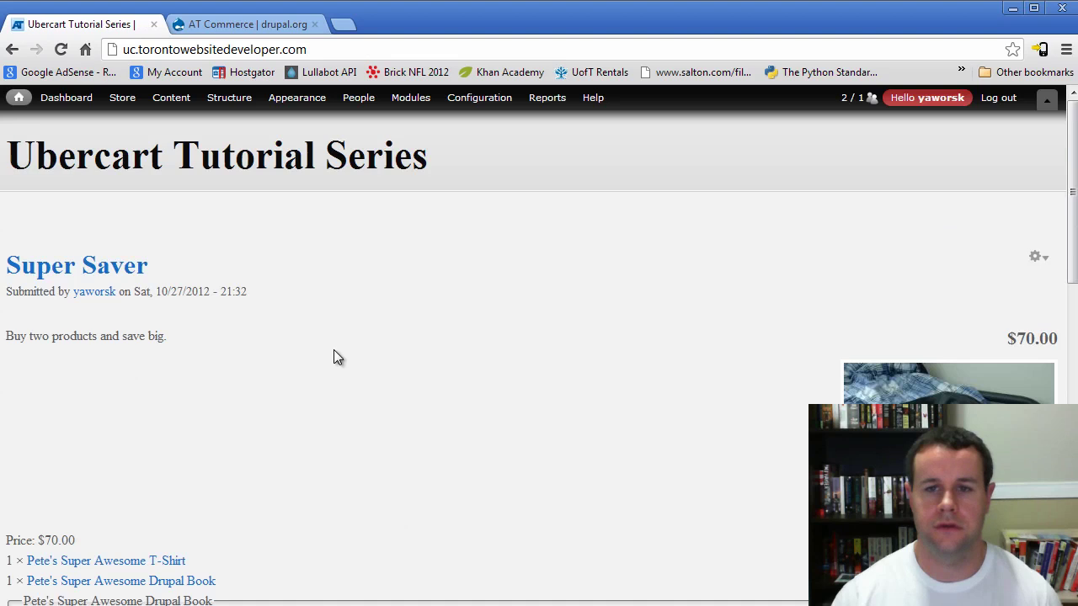
{"action": "scroll", "coordinate": [403, 355], "scroll_direction": "down", "scroll_amount": 10}
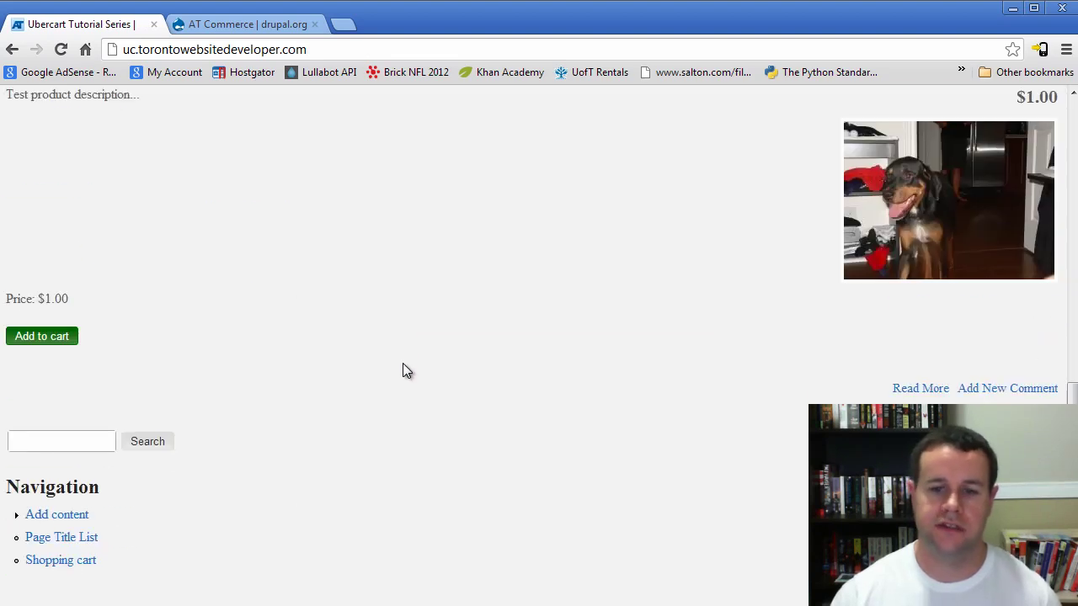
{"action": "scroll", "coordinate": [402, 362], "scroll_direction": "down", "scroll_amount": 1}
{"action": "scroll", "coordinate": [402, 363], "scroll_direction": "up", "scroll_amount": 9}
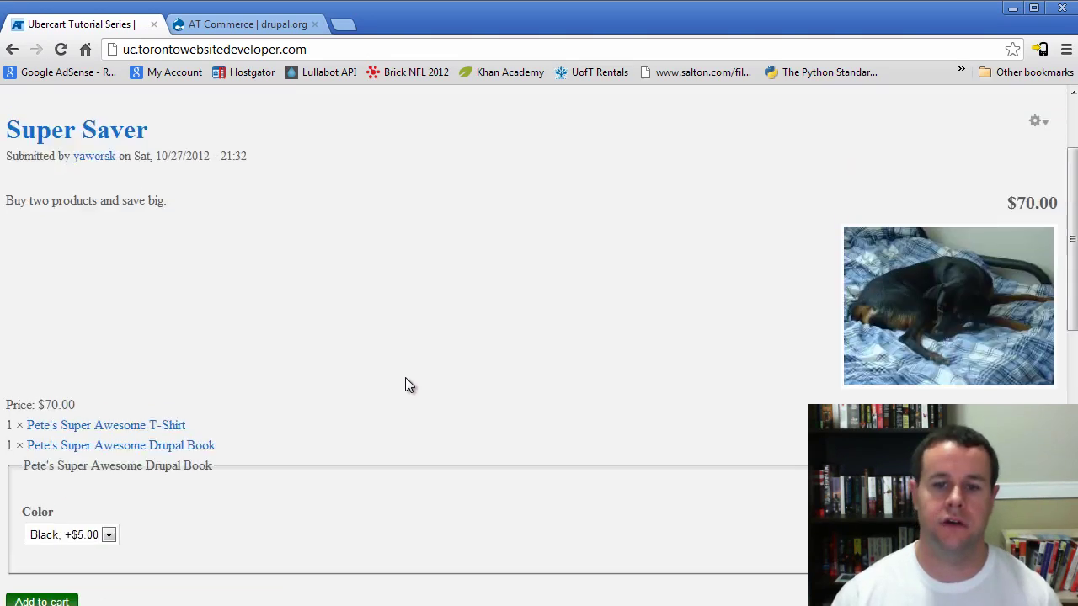
{"action": "scroll", "coordinate": [405, 385], "scroll_direction": "up", "scroll_amount": 3}
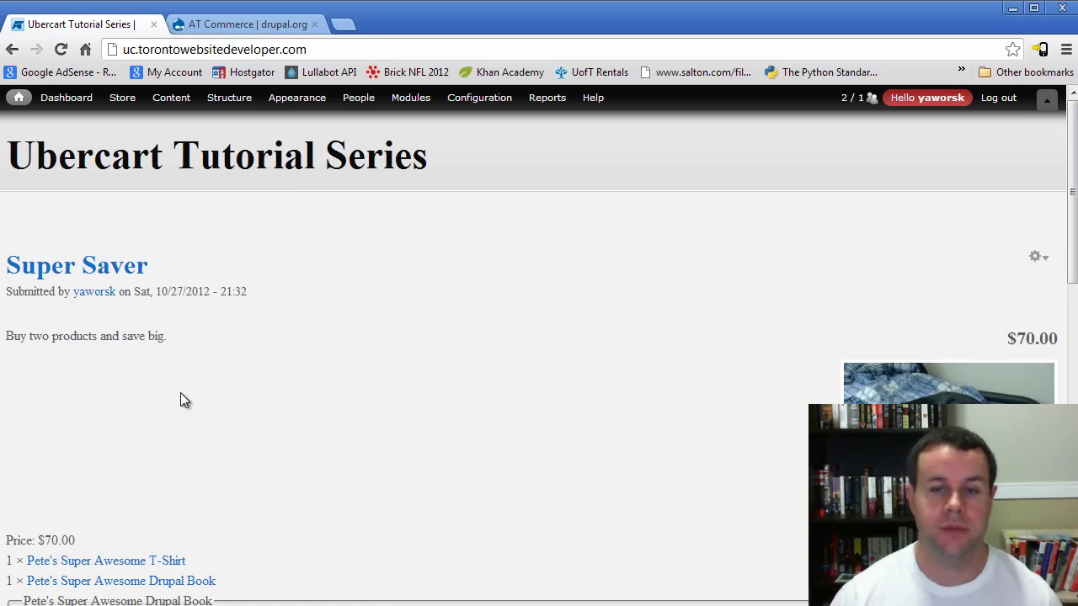
Open the Super Saver product page and review its SKU, $70.00 price, image and Add to cart
{"action": "left_click", "coordinate": [82, 270]}
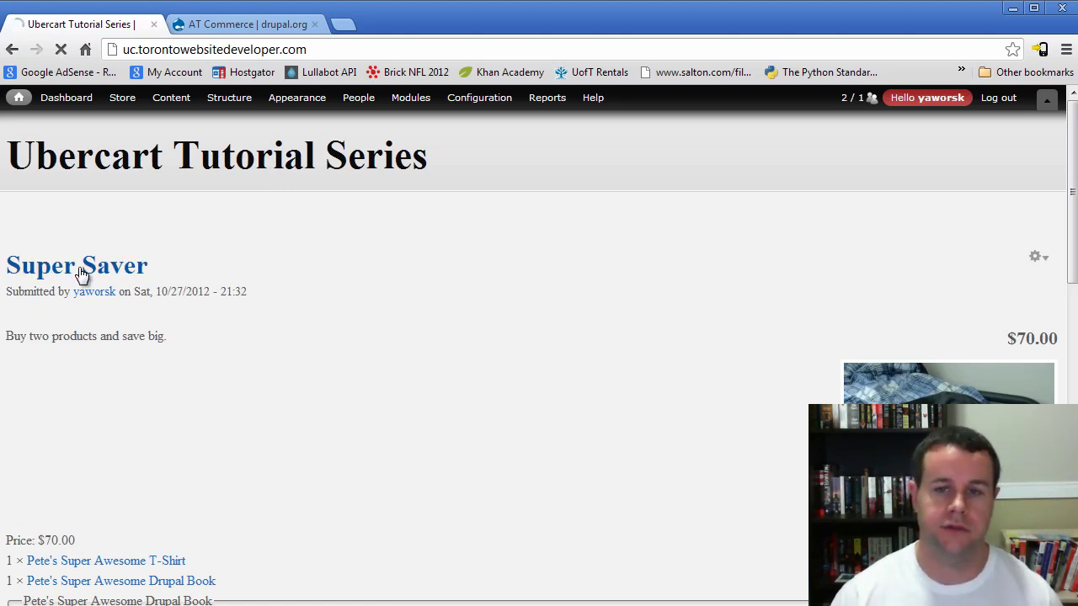
{"action": "scroll", "coordinate": [491, 298], "scroll_direction": "down", "scroll_amount": 3}
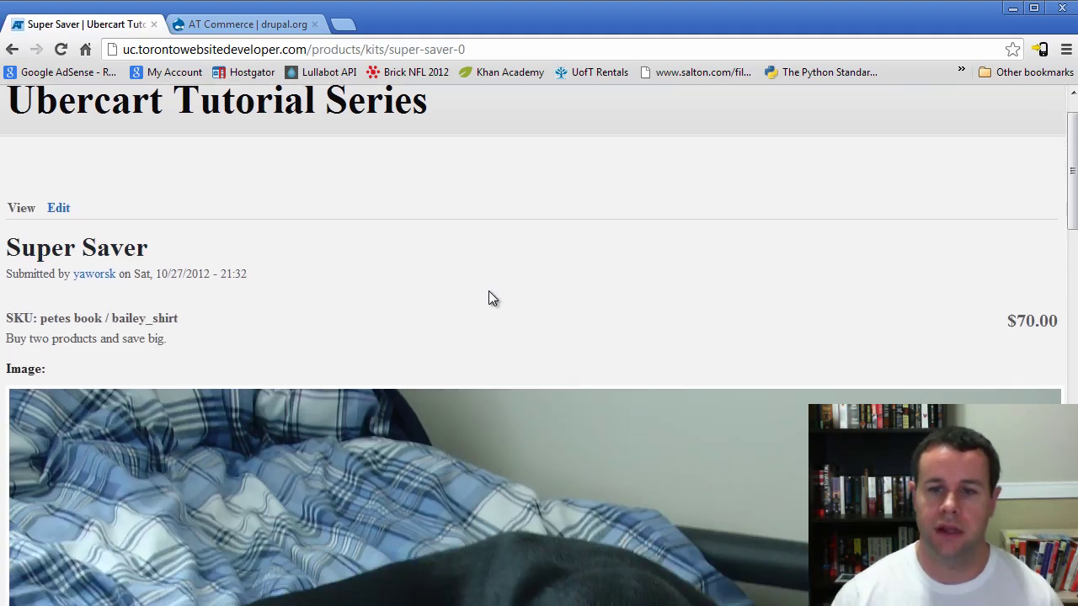
{"action": "scroll", "coordinate": [492, 292], "scroll_direction": "down", "scroll_amount": 10}
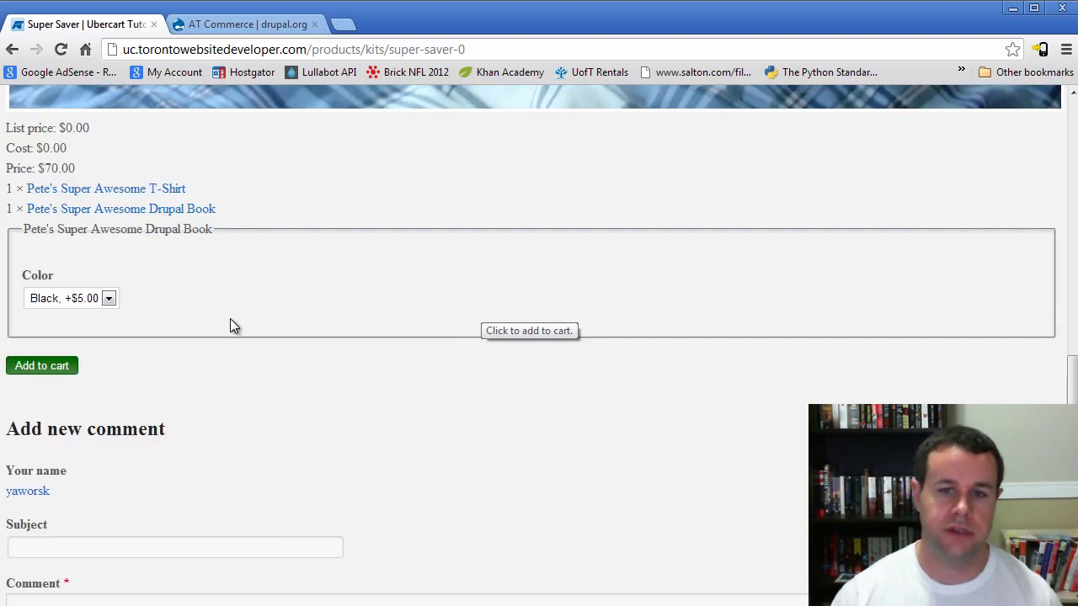
{"action": "scroll", "coordinate": [139, 242], "scroll_direction": "down", "scroll_amount": 1}
{"action": "scroll", "coordinate": [163, 390], "scroll_direction": "up", "scroll_amount": 6}
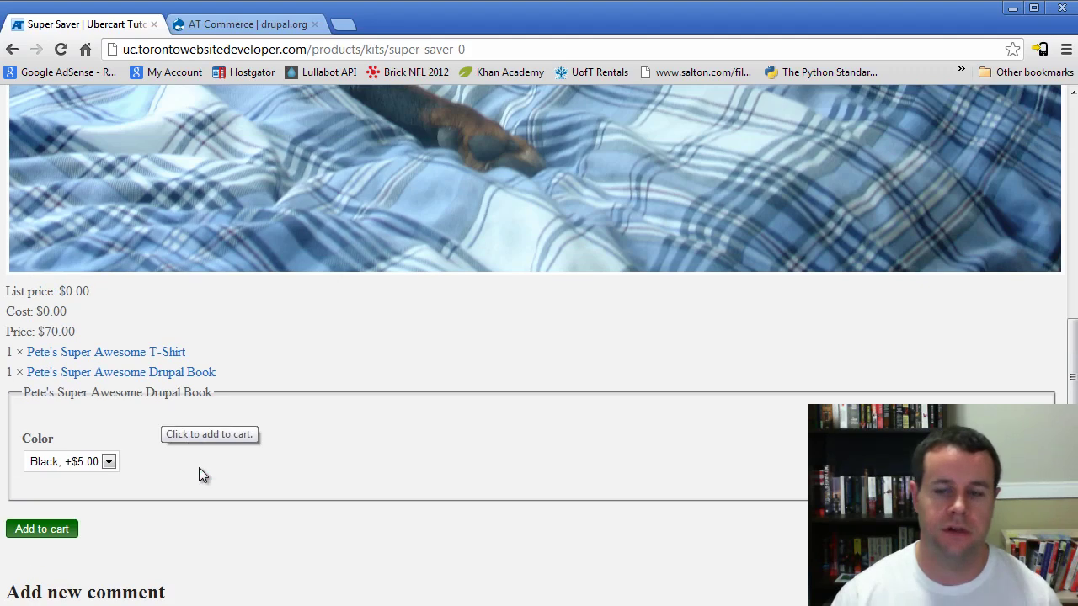
{"action": "scroll", "coordinate": [228, 531], "scroll_direction": "up", "scroll_amount": 8}
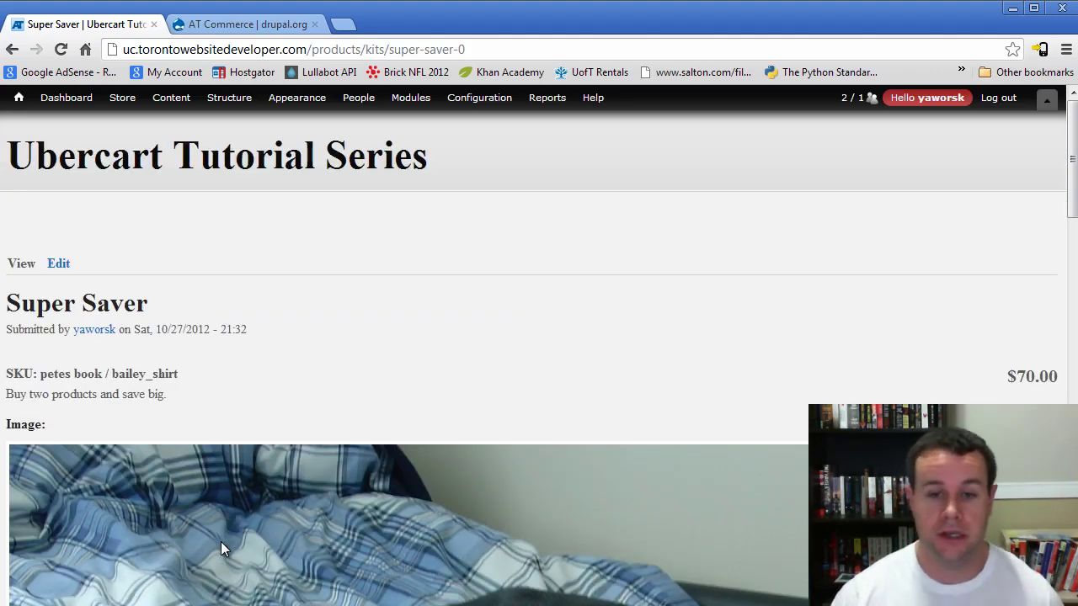
From the AT Commerce project tab, open the drupal.org themes listing and scroll to Marinelli
{"action": "left_click", "coordinate": [244, 24]}
{"action": "scroll", "coordinate": [493, 422], "scroll_direction": "up", "scroll_amount": 10}
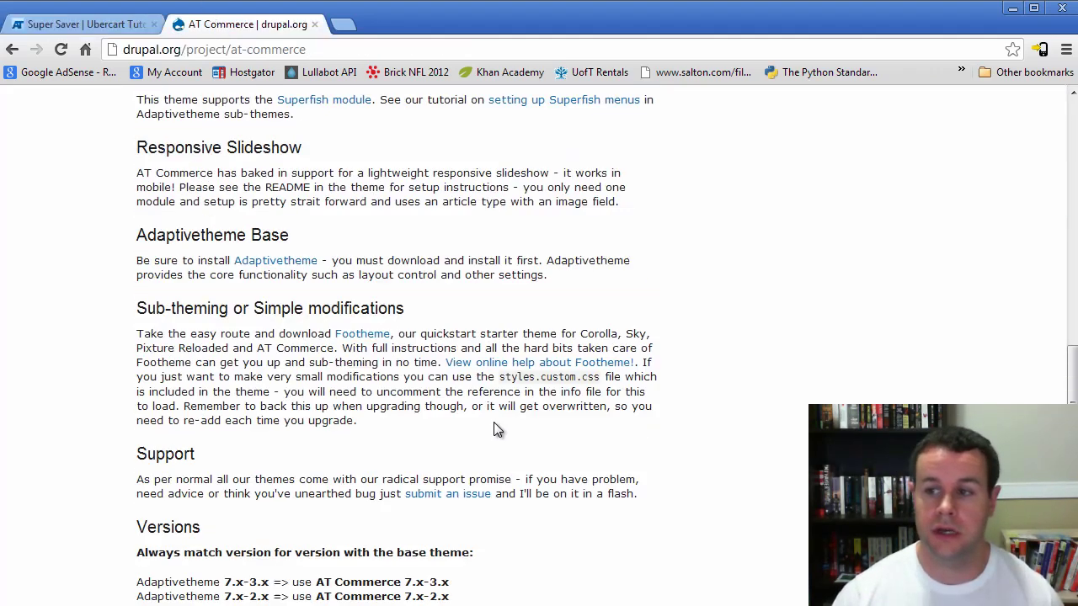
{"action": "scroll", "coordinate": [404, 520], "scroll_direction": "up", "scroll_amount": 6}
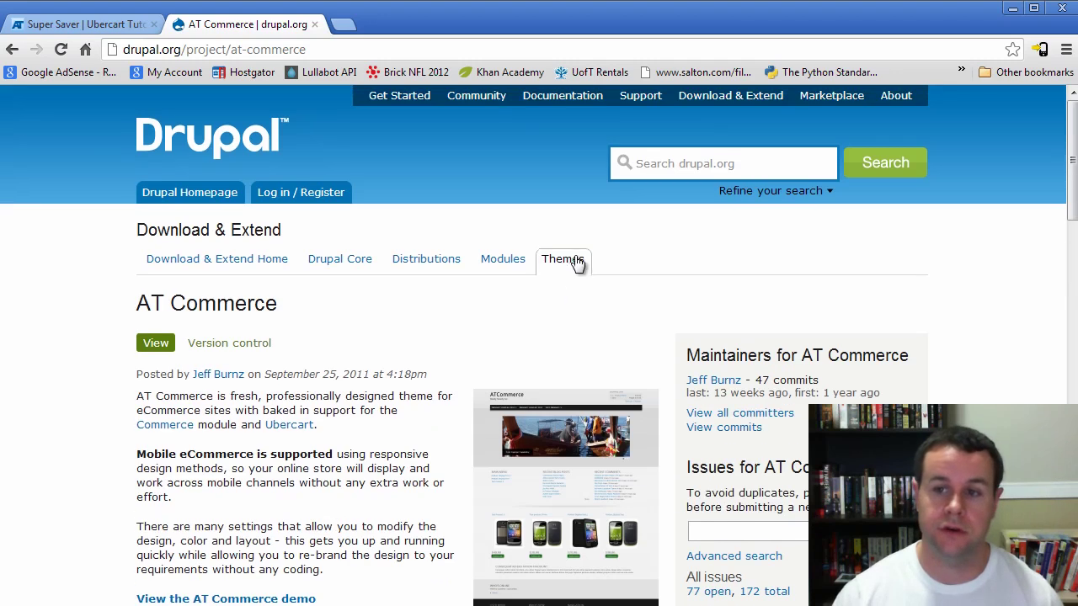
{"action": "left_click", "coordinate": [576, 263]}
{"action": "scroll", "coordinate": [404, 404], "scroll_direction": "down", "scroll_amount": 6}
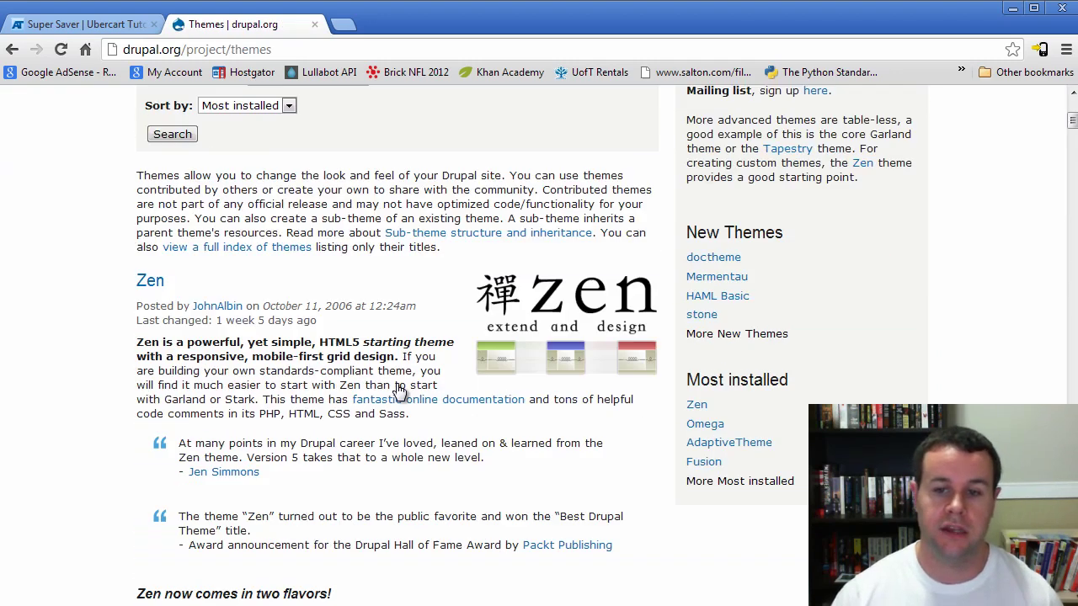
{"action": "scroll", "coordinate": [390, 391], "scroll_direction": "down", "scroll_amount": 13}
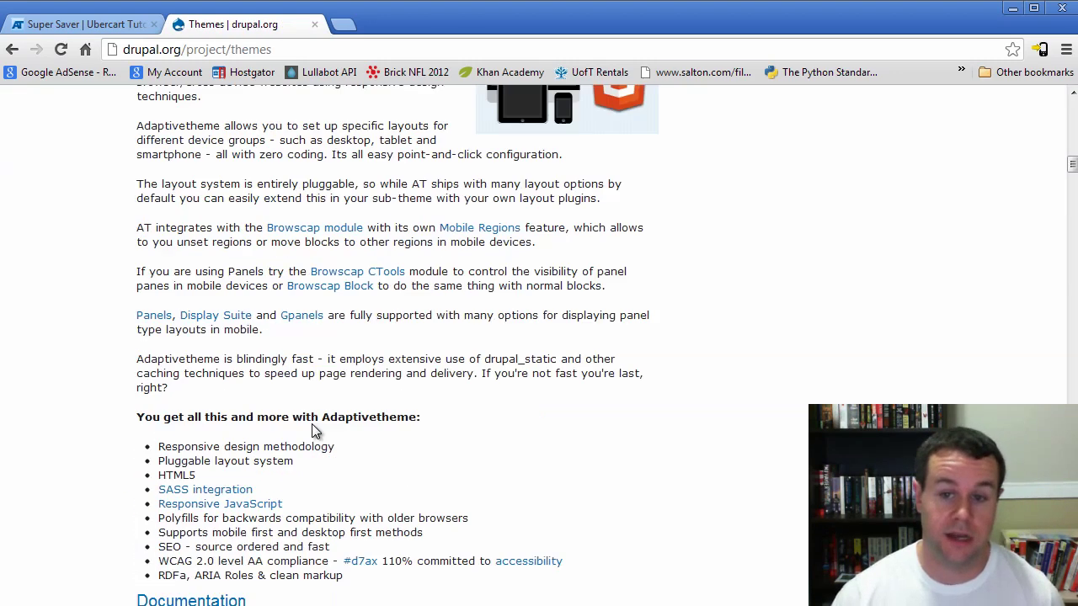
{"action": "scroll", "coordinate": [313, 417], "scroll_direction": "down", "scroll_amount": 8}
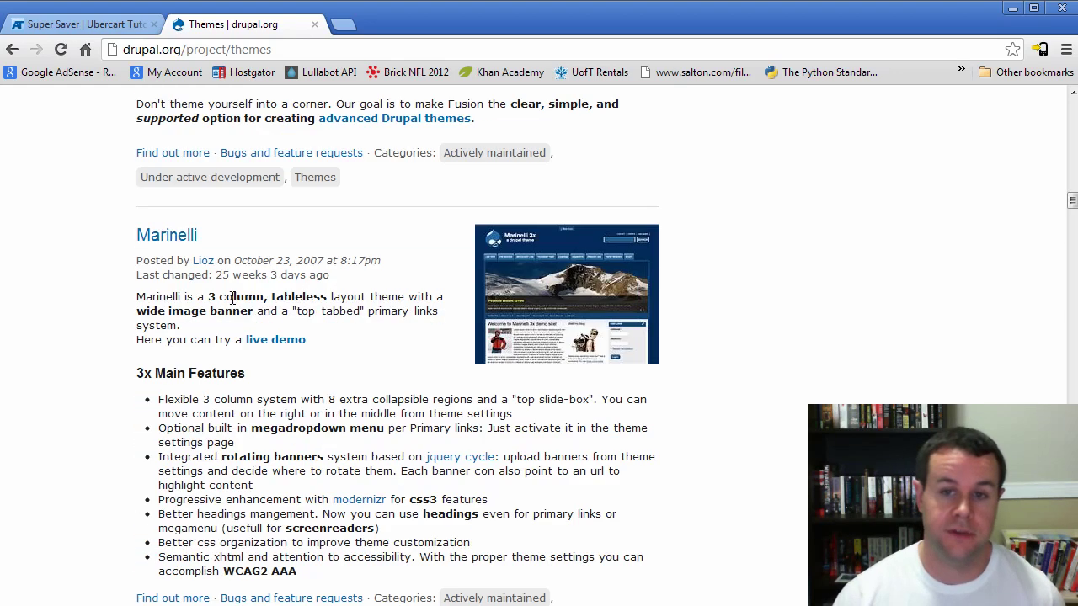
Open the Marinelli theme project page and view its screenshot, then return to the page
{"action": "left_click", "coordinate": [177, 237]}
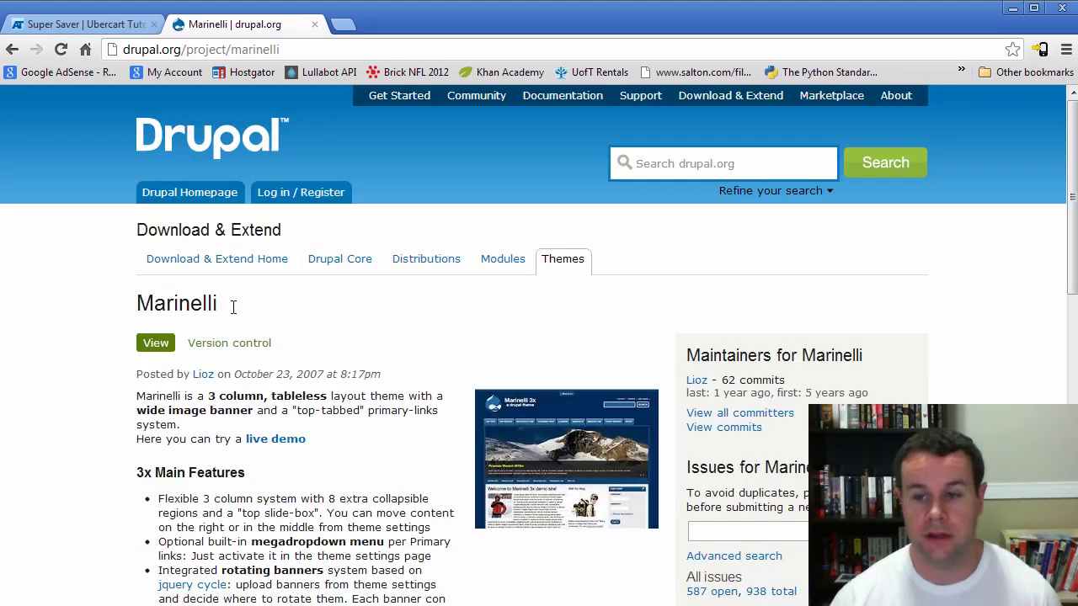
{"action": "scroll", "coordinate": [587, 378], "scroll_direction": "down", "scroll_amount": 2}
{"action": "left_click", "coordinate": [622, 283]}
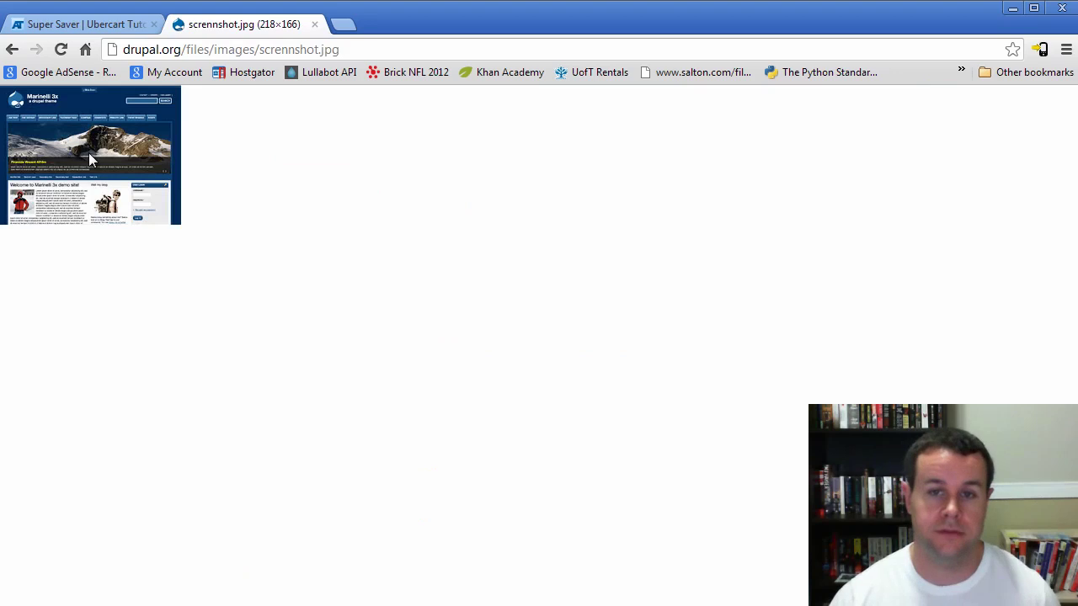
{"action": "key", "text": "alt+Left"}
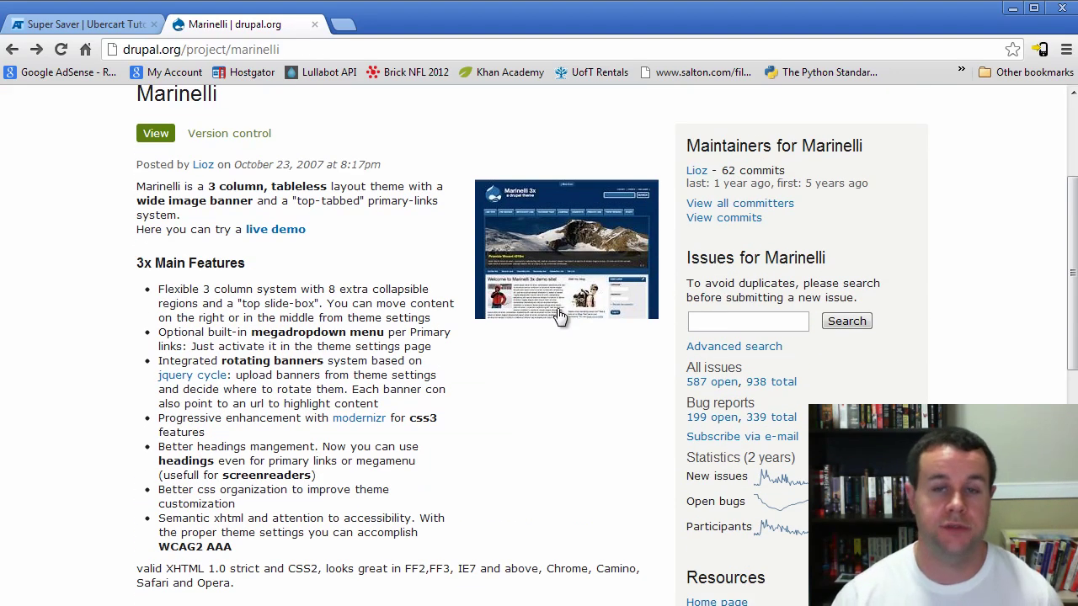
{"action": "left_click", "coordinate": [37, 26]}
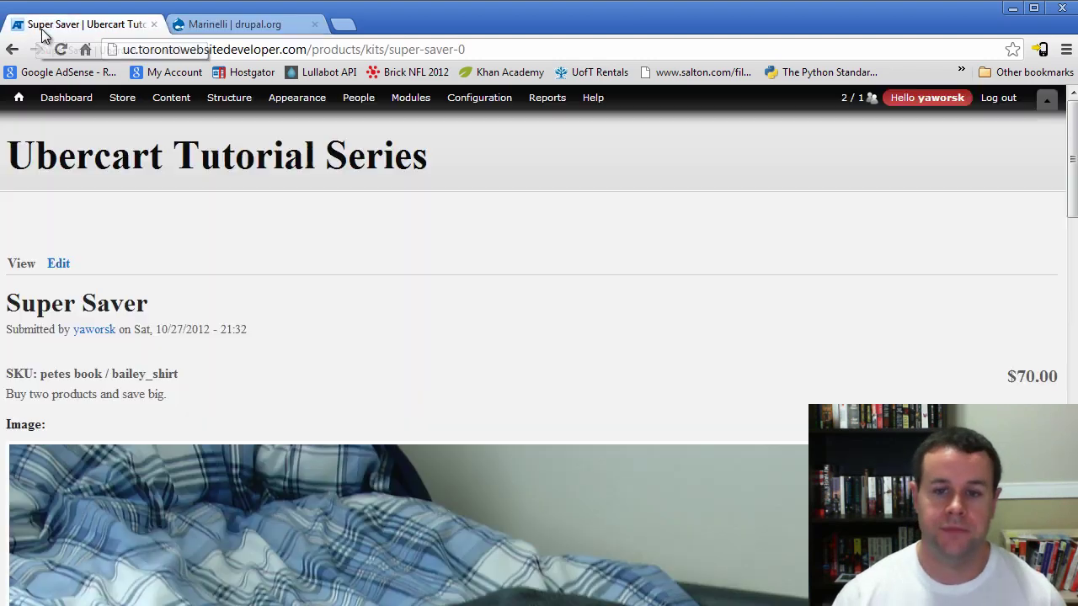
{"action": "scroll", "coordinate": [517, 312], "scroll_direction": "down", "scroll_amount": 3}
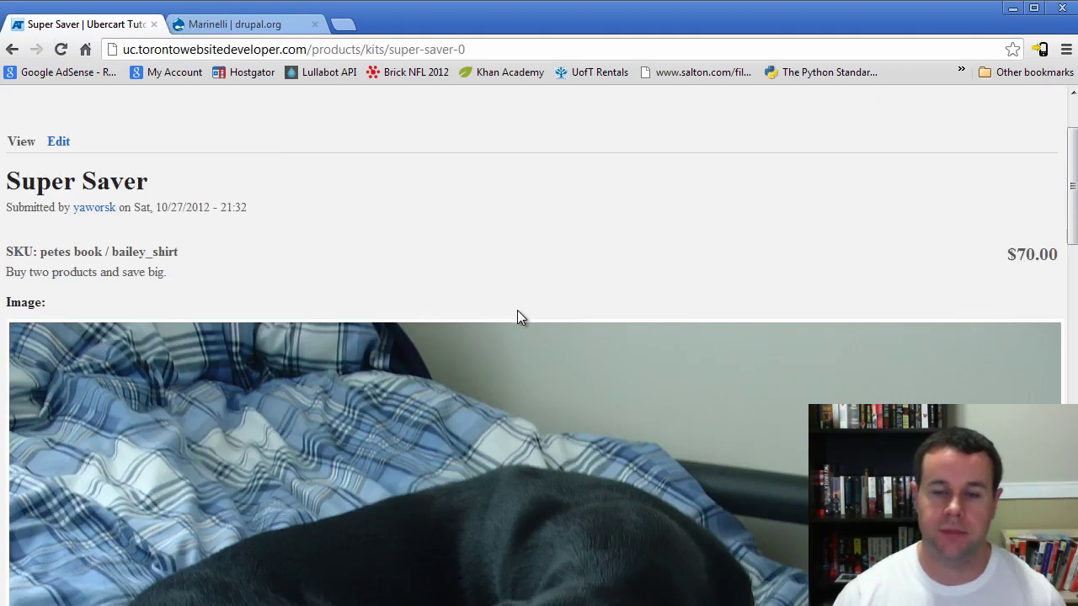
{"action": "scroll", "coordinate": [517, 312], "scroll_direction": "up", "scroll_amount": 3}
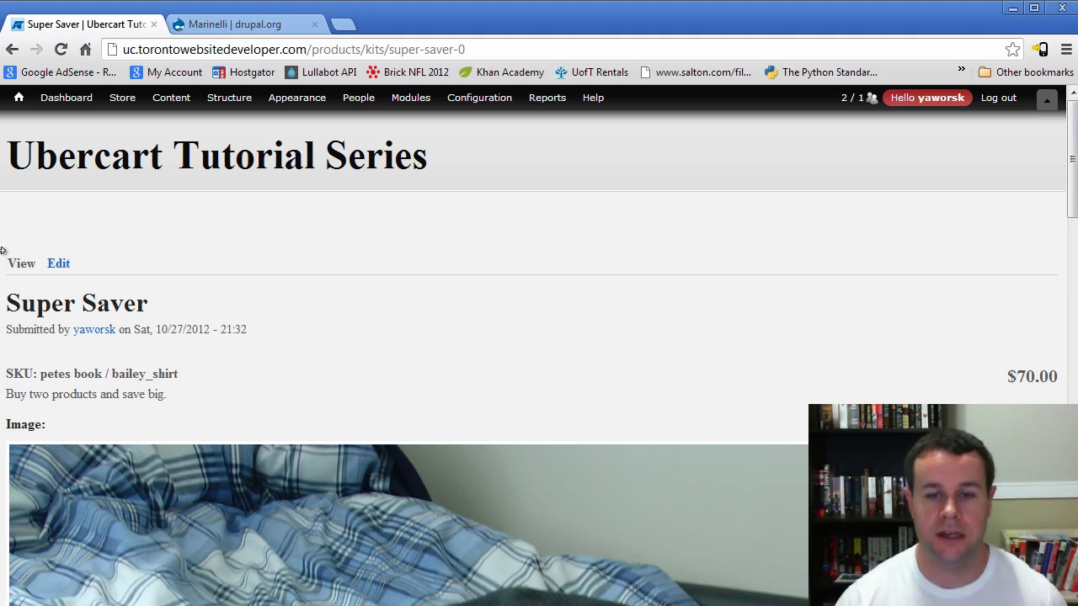
{"action": "left_click_drag", "start_coordinate": [2, 250], "coordinate": [589, 324]}
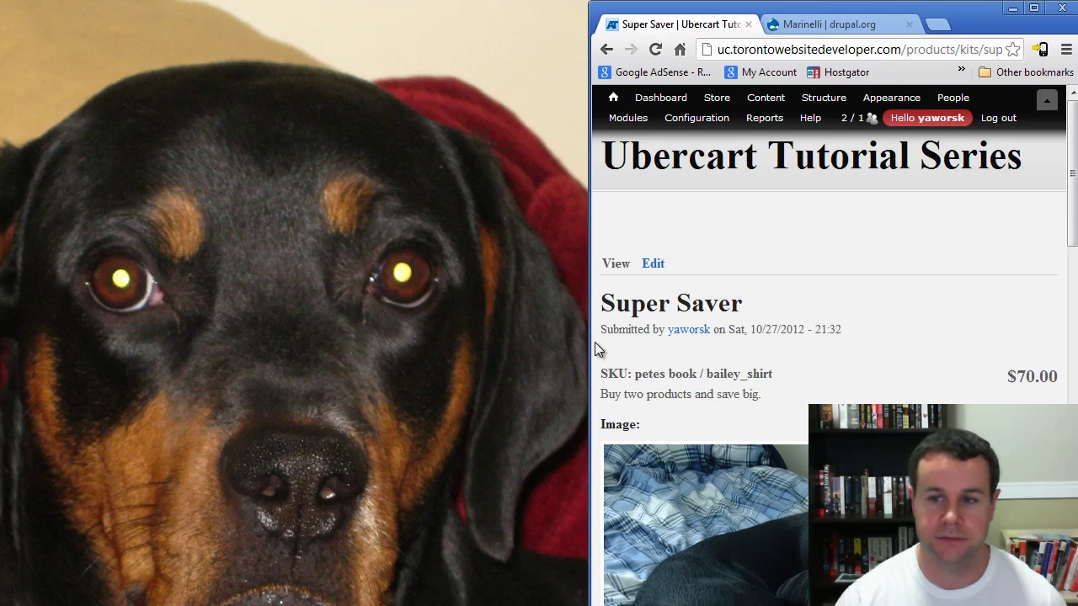
{"action": "left_click_drag", "start_coordinate": [586, 341], "coordinate": [5, 371]}
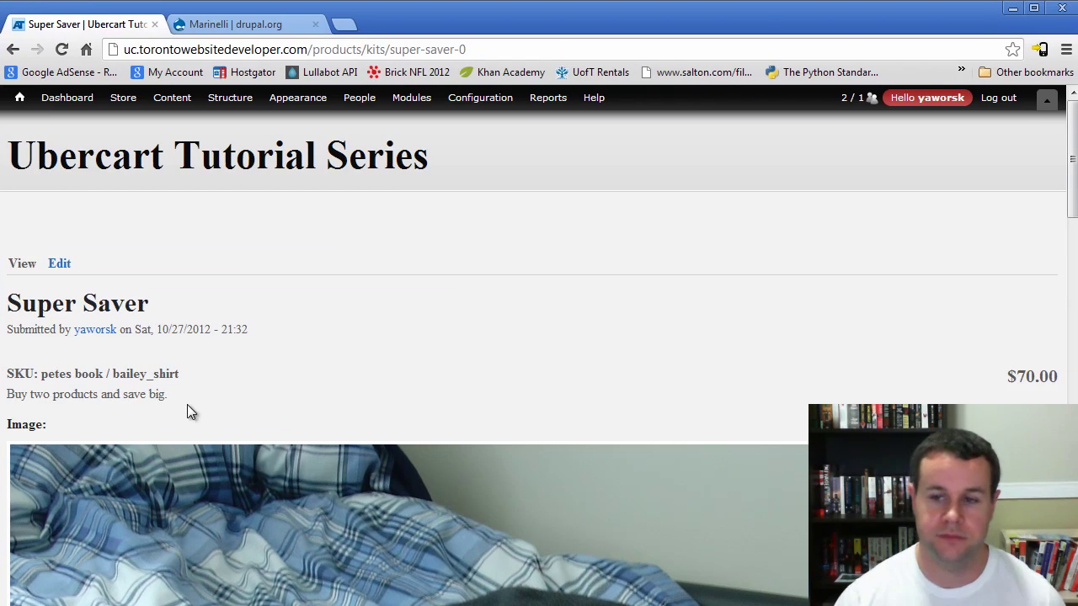
{"action": "scroll", "coordinate": [543, 425], "scroll_direction": "down", "scroll_amount": 4}
{"action": "scroll", "coordinate": [535, 431], "scroll_direction": "up", "scroll_amount": 4}
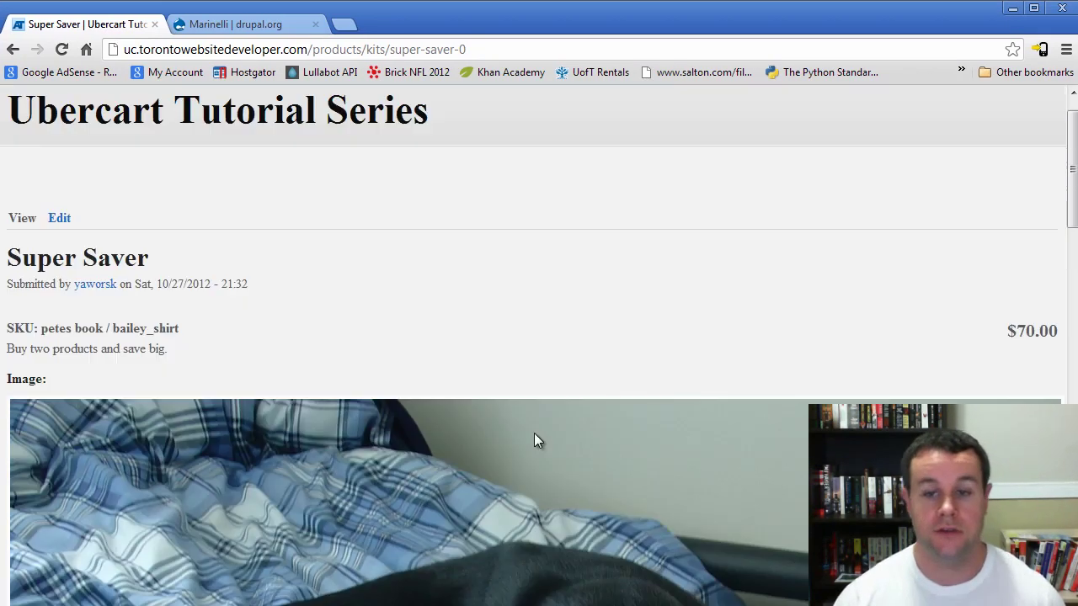
{"action": "scroll", "coordinate": [534, 440], "scroll_direction": "up", "scroll_amount": 1}
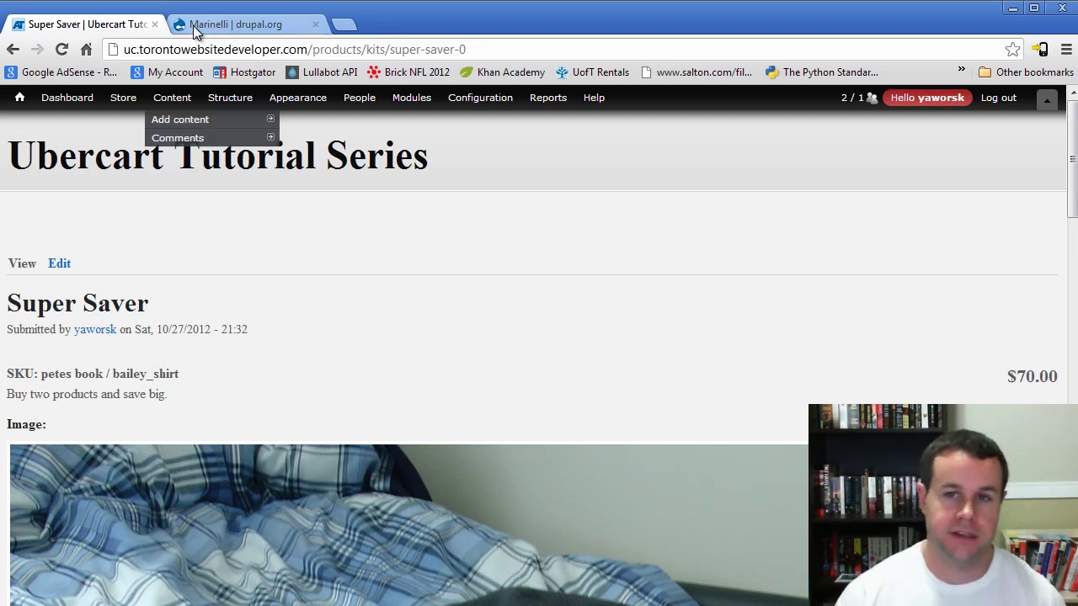
Go from the module search page to Download & Extend and list all module categories
{"action": "left_click", "coordinate": [228, 23]}
{"action": "scroll", "coordinate": [434, 376], "scroll_direction": "up", "scroll_amount": 6}
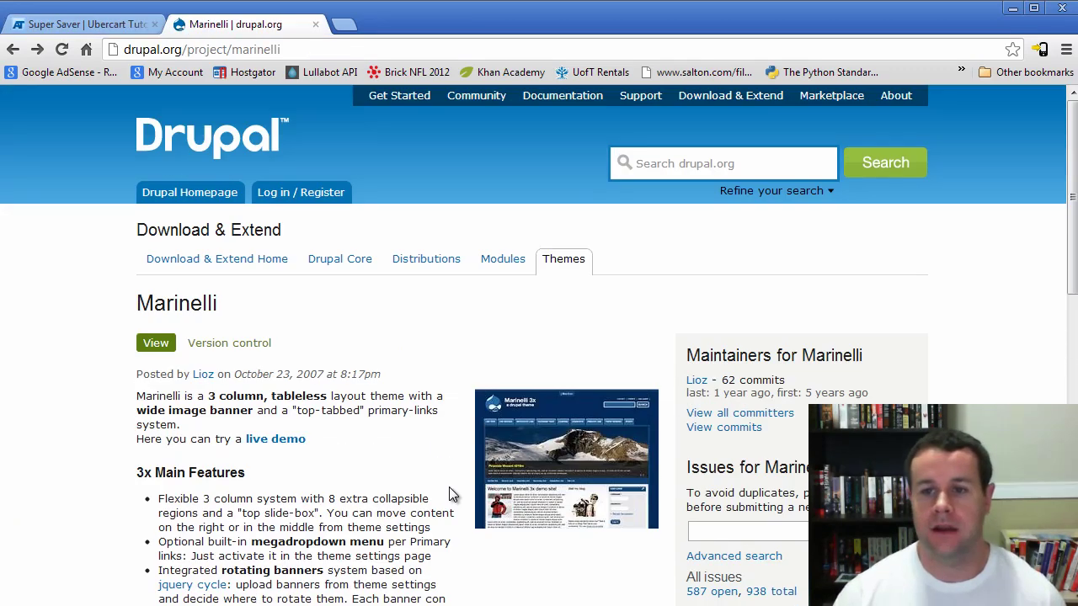
{"action": "left_click", "coordinate": [515, 268]}
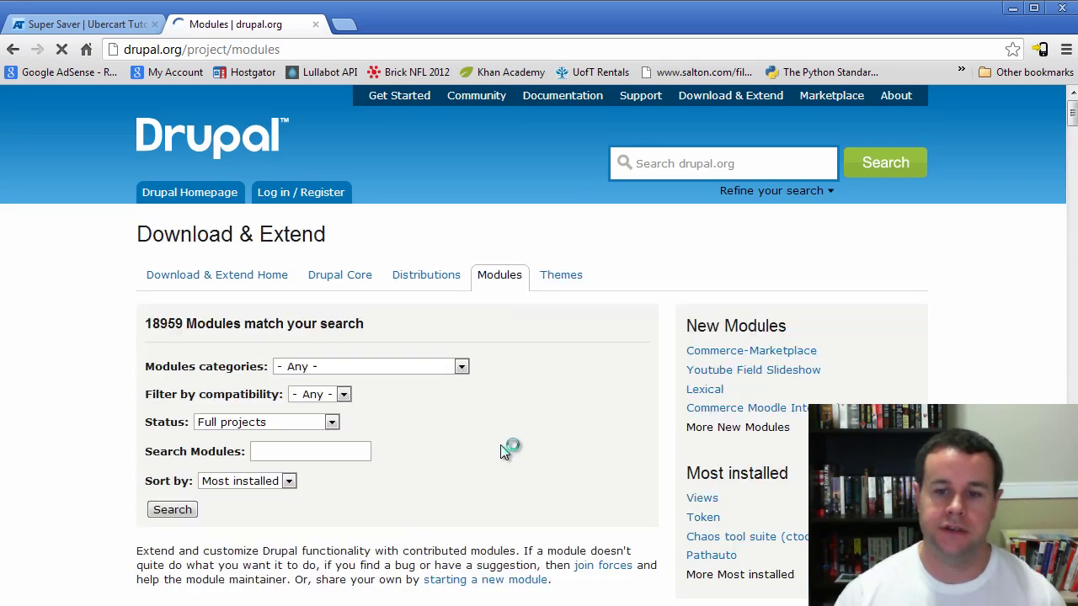
{"action": "scroll", "coordinate": [501, 444], "scroll_direction": "down", "scroll_amount": 1}
{"action": "scroll", "coordinate": [502, 444], "scroll_direction": "up", "scroll_amount": 1}
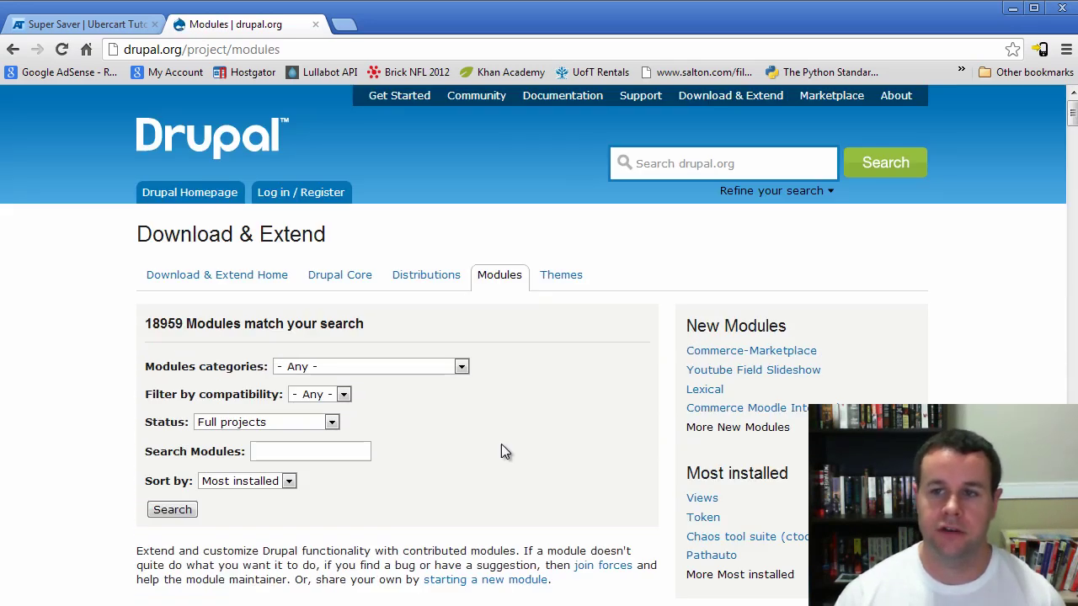
{"action": "left_click", "coordinate": [736, 101]}
{"action": "scroll", "coordinate": [503, 430], "scroll_direction": "down", "scroll_amount": 2}
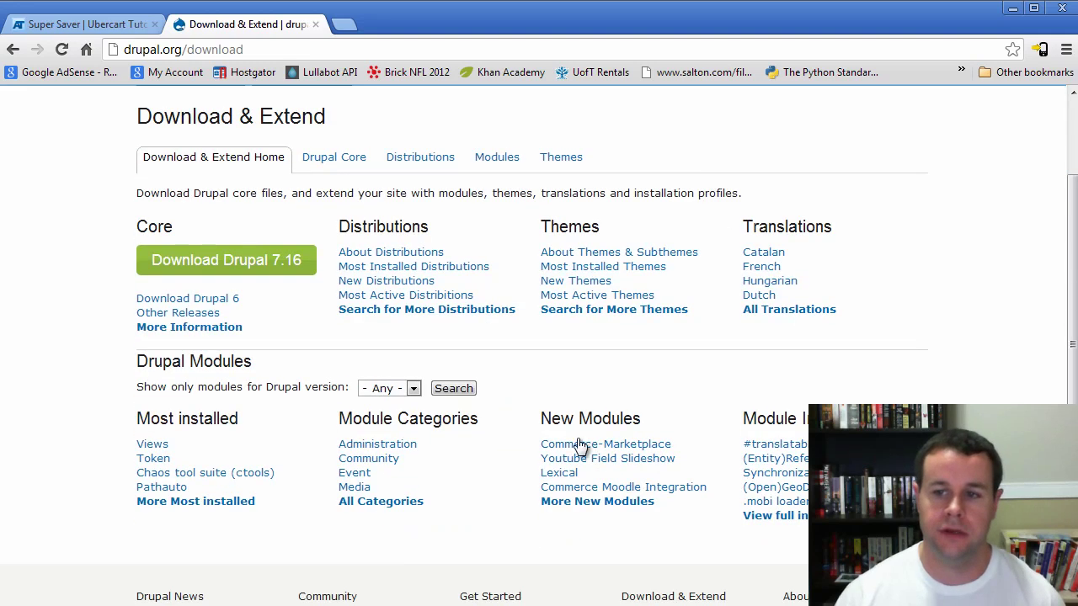
{"action": "scroll", "coordinate": [400, 338], "scroll_direction": "up", "scroll_amount": 2}
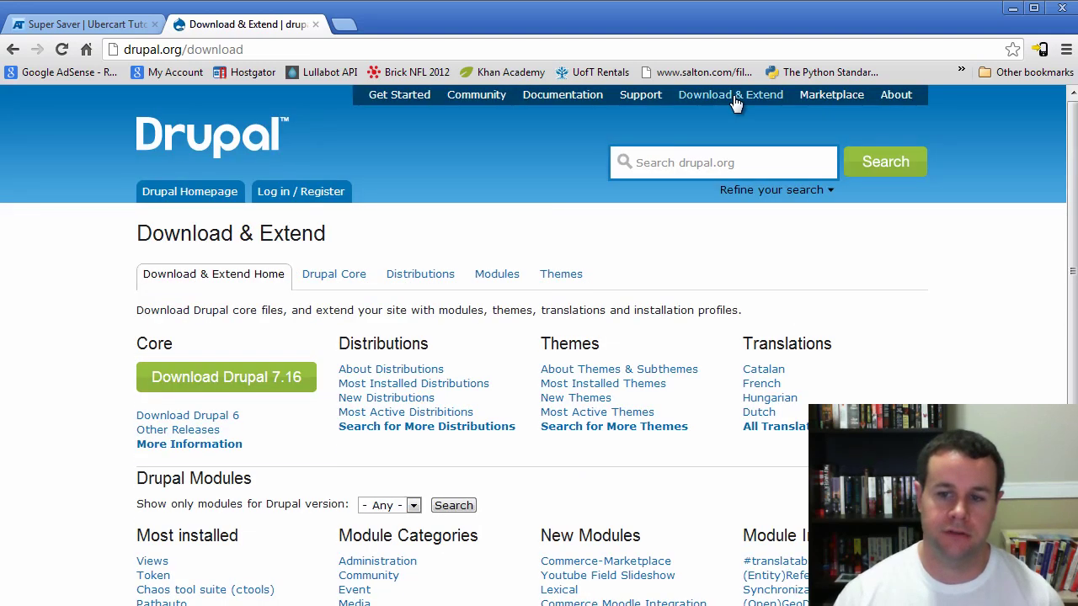
{"action": "scroll", "coordinate": [468, 468], "scroll_direction": "down", "scroll_amount": 2}
{"action": "left_click", "coordinate": [413, 502]}
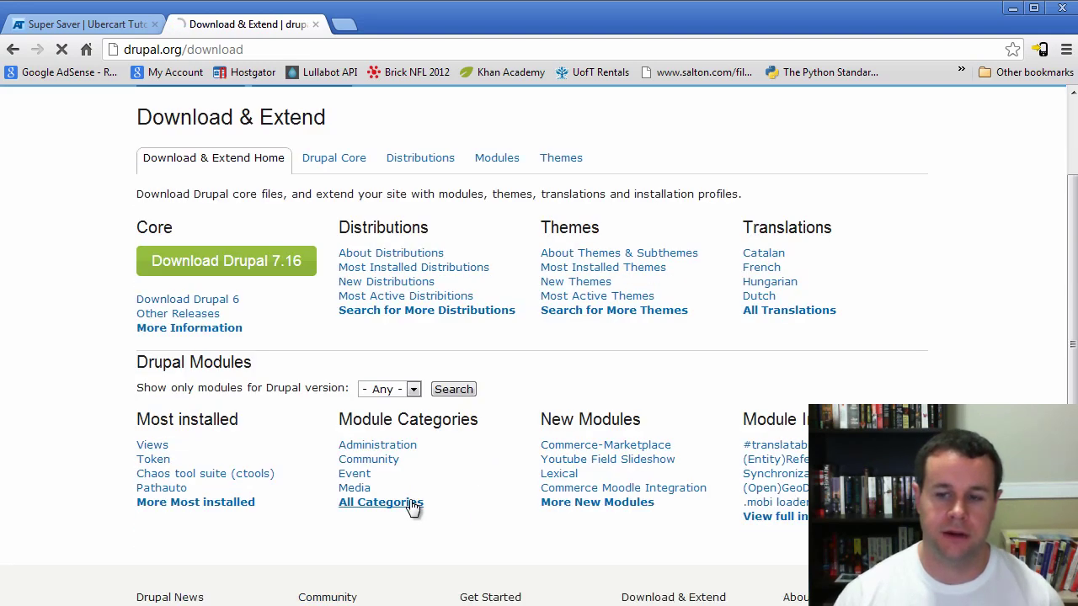
Show all modules in the E-commerce category and browse the listing
{"action": "scroll", "coordinate": [494, 477], "scroll_direction": "down", "scroll_amount": 3}
{"action": "scroll", "coordinate": [494, 484], "scroll_direction": "down", "scroll_amount": 2}
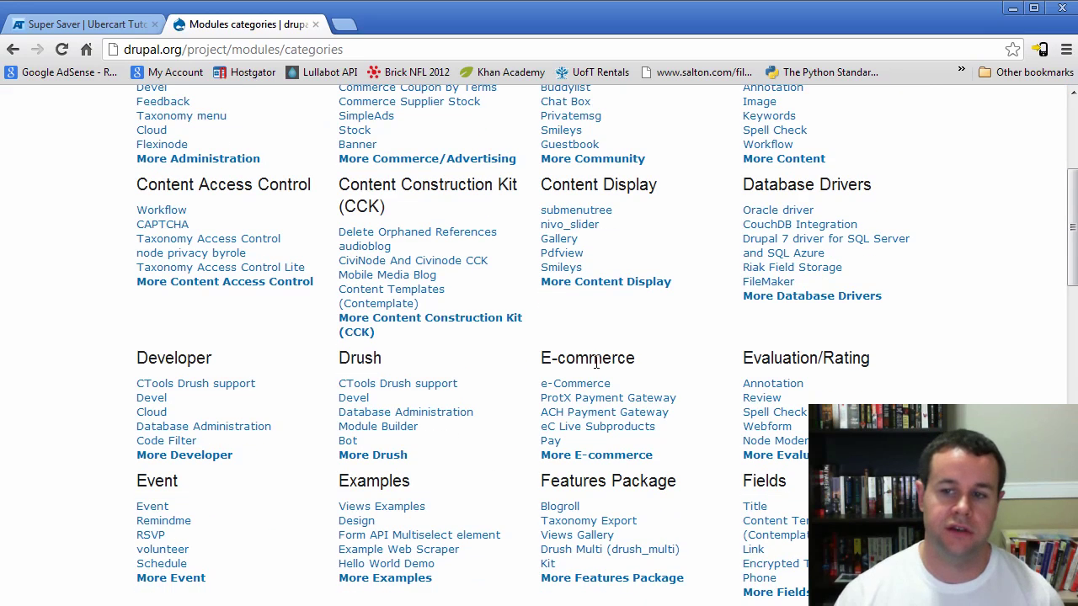
{"action": "left_click", "coordinate": [592, 460]}
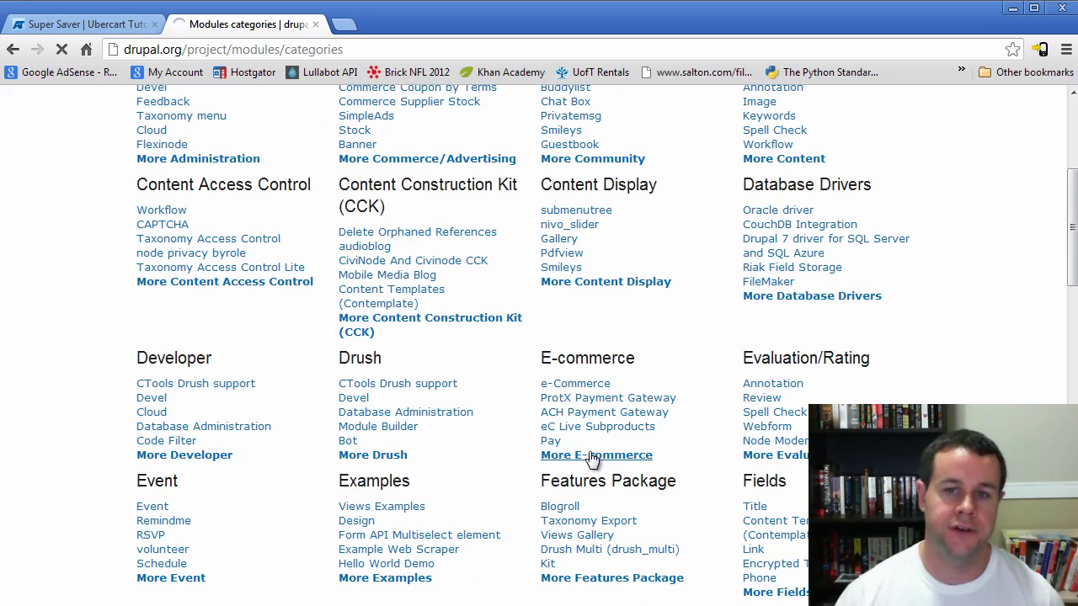
{"action": "scroll", "coordinate": [574, 455], "scroll_direction": "down", "scroll_amount": 5}
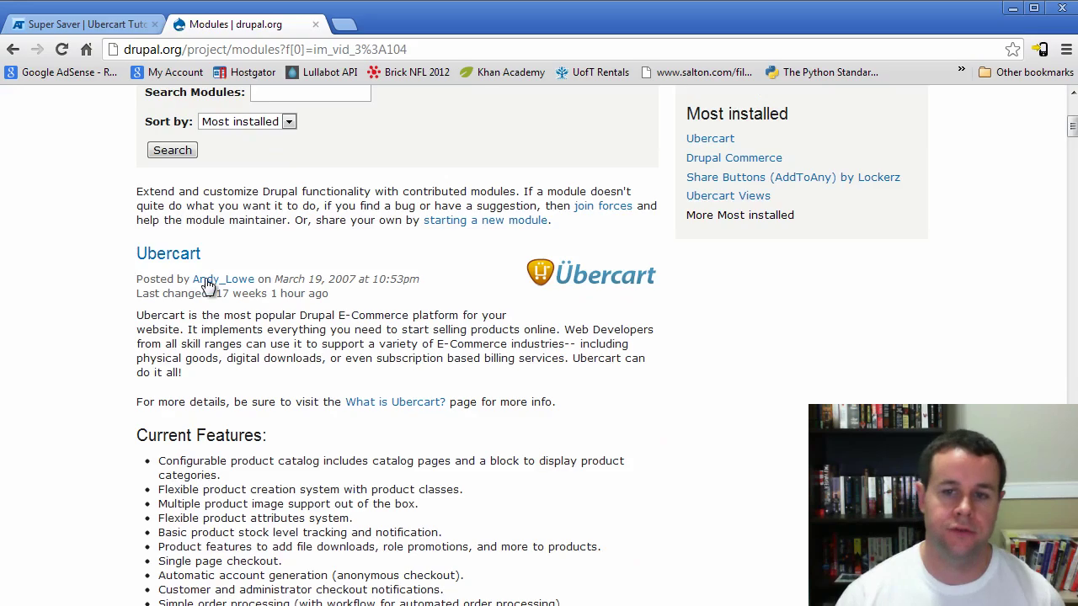
{"action": "scroll", "coordinate": [424, 497], "scroll_direction": "down", "scroll_amount": 4}
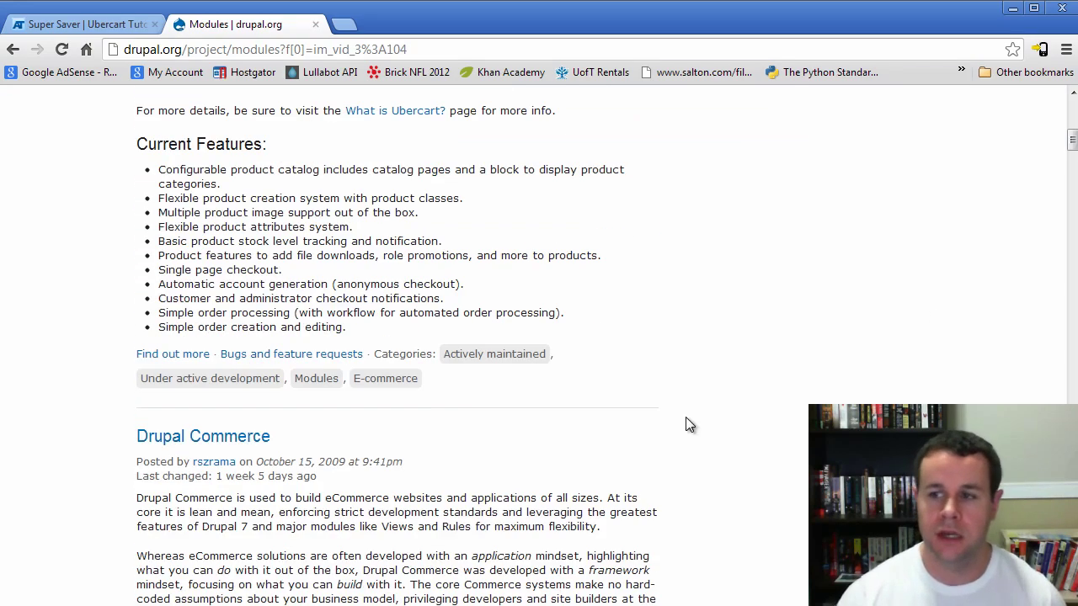
{"action": "left_click_drag", "start_coordinate": [1071, 141], "coordinate": [1071, 446]}
{"action": "scroll", "coordinate": [804, 476], "scroll_direction": "down", "scroll_amount": 10}
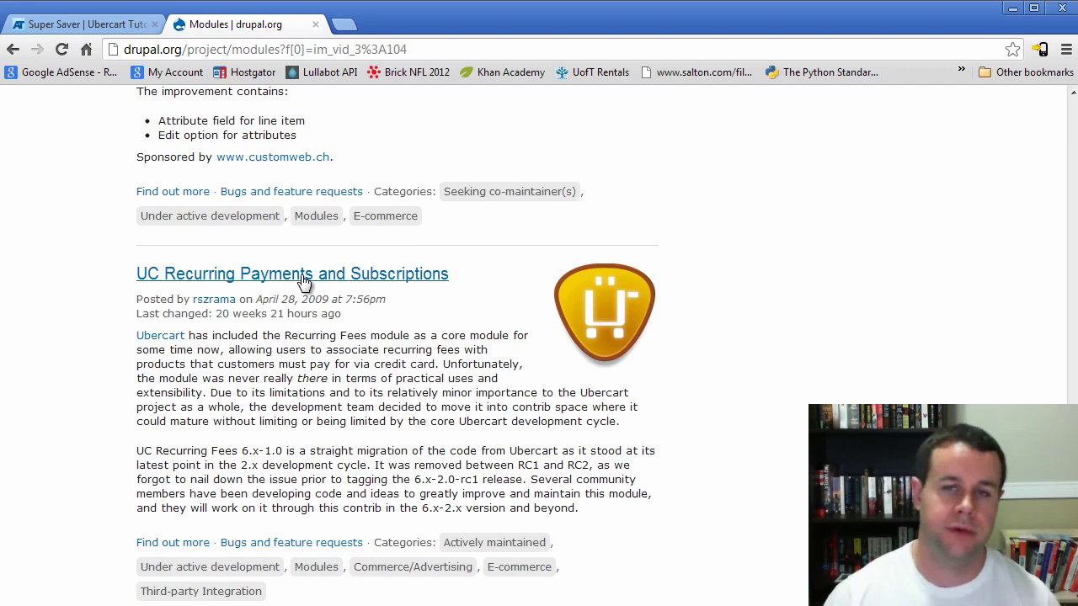
Look at the UC Recurring Payments and Subscriptions page, then load the listing's second page
{"action": "left_click", "coordinate": [360, 280]}
{"action": "scroll", "coordinate": [766, 378], "scroll_direction": "down", "scroll_amount": 8}
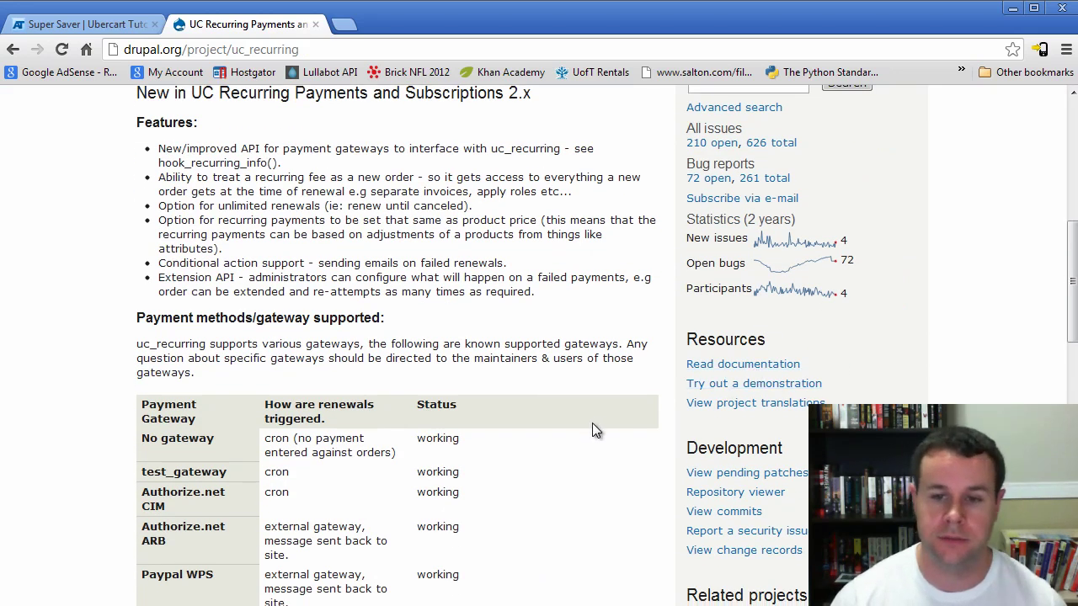
{"action": "key", "text": "alt+Left"}
{"action": "scroll", "coordinate": [597, 438], "scroll_direction": "down", "scroll_amount": 15}
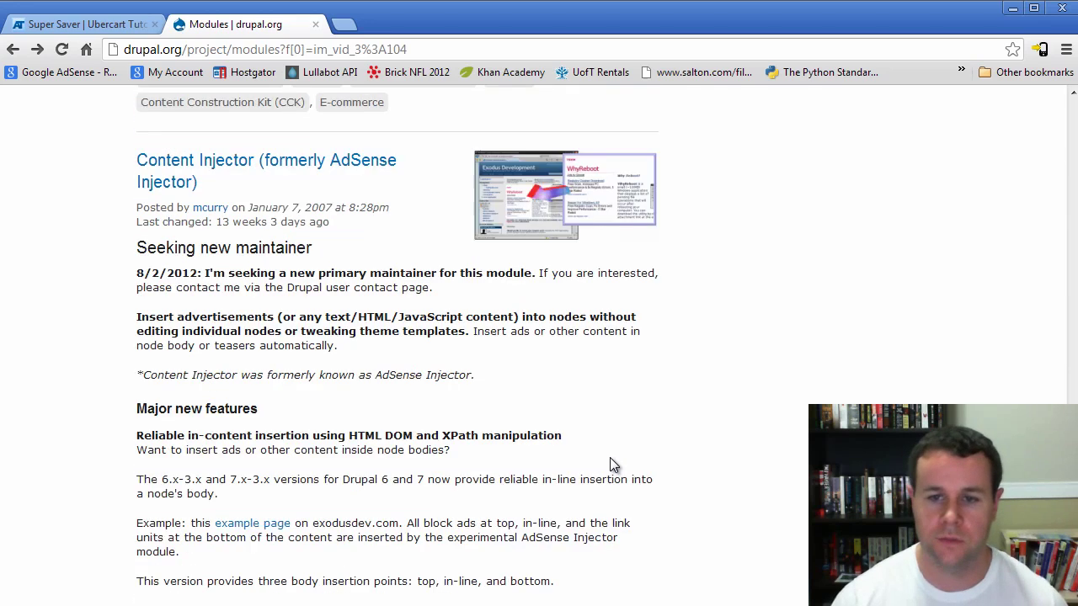
{"action": "scroll", "coordinate": [605, 460], "scroll_direction": "down", "scroll_amount": 10}
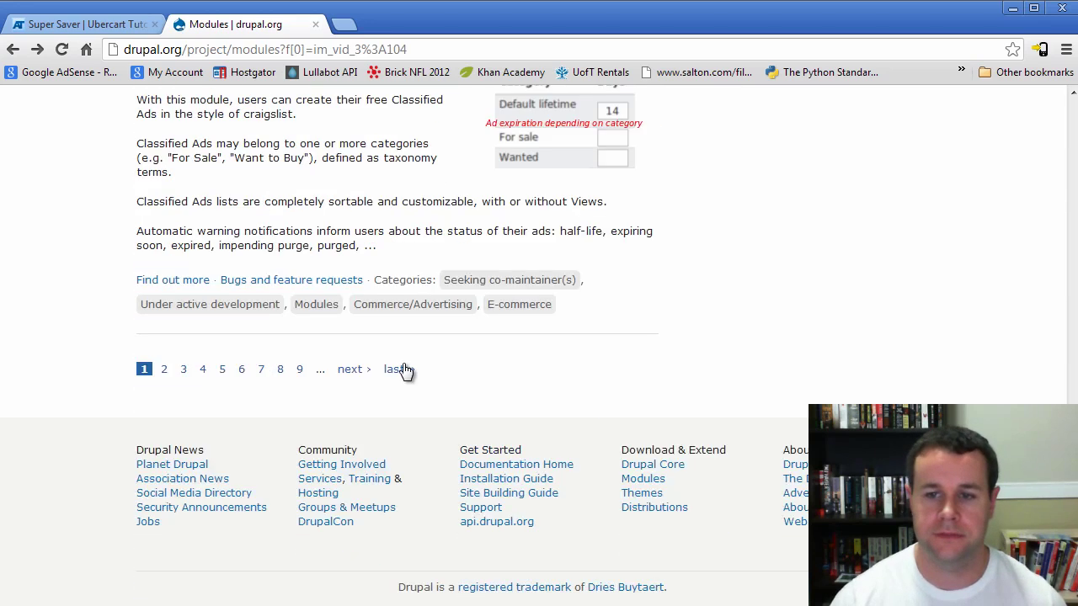
{"action": "left_click", "coordinate": [353, 370]}
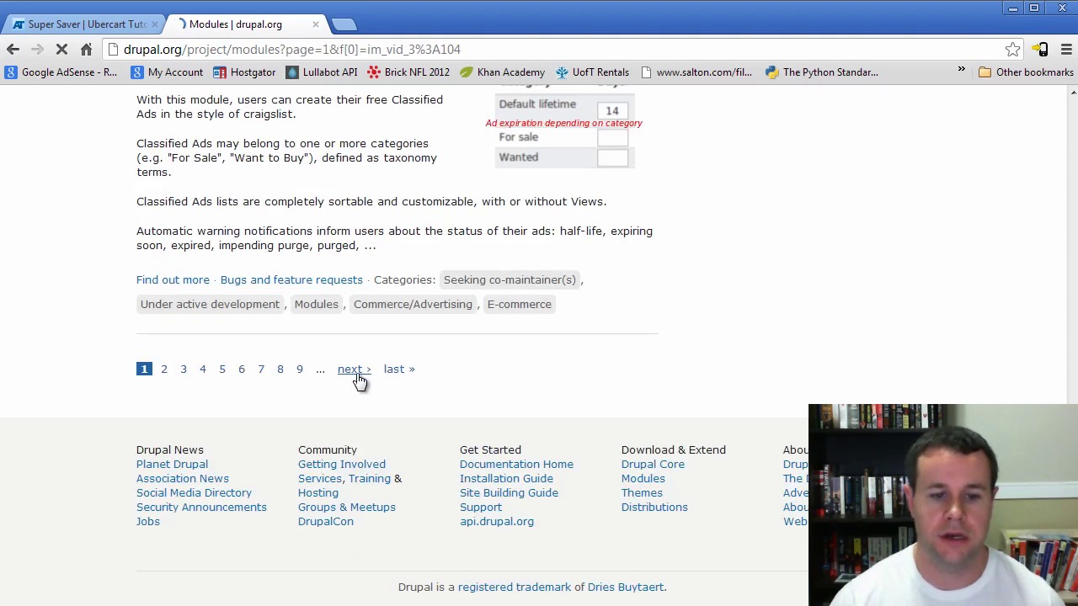
Find-in-page for 'varia', then 'fed', then 'ubercart sll' to locate those modules
{"action": "key", "text": "ctrl+f"}
{"action": "type", "text": "var"}
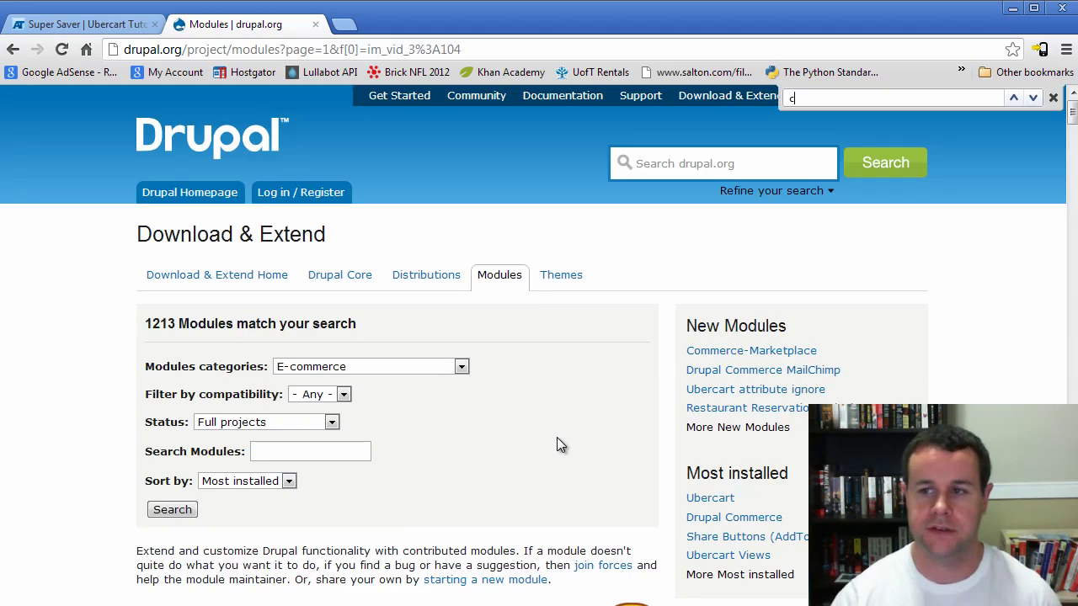
{"action": "type", "text": "ia"}
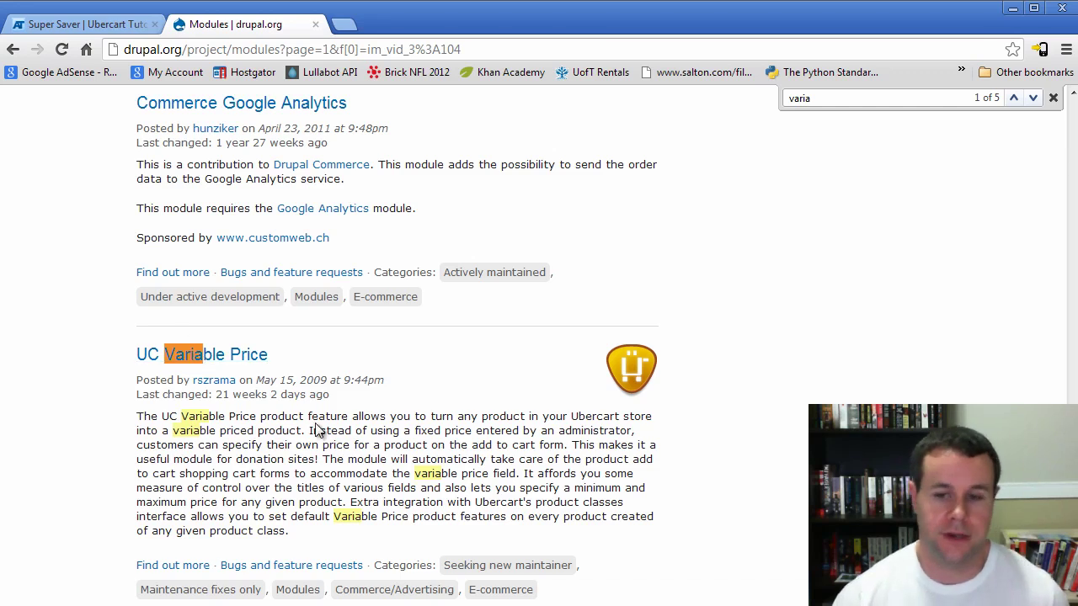
{"action": "scroll", "coordinate": [479, 401], "scroll_direction": "down", "scroll_amount": 2}
{"action": "key", "text": "BackSpace"}
{"action": "key", "text": "BackSpace"}
{"action": "key", "text": "BackSpace"}
{"action": "key", "text": "BackSpace"}
{"action": "key", "text": "BackSpace"}
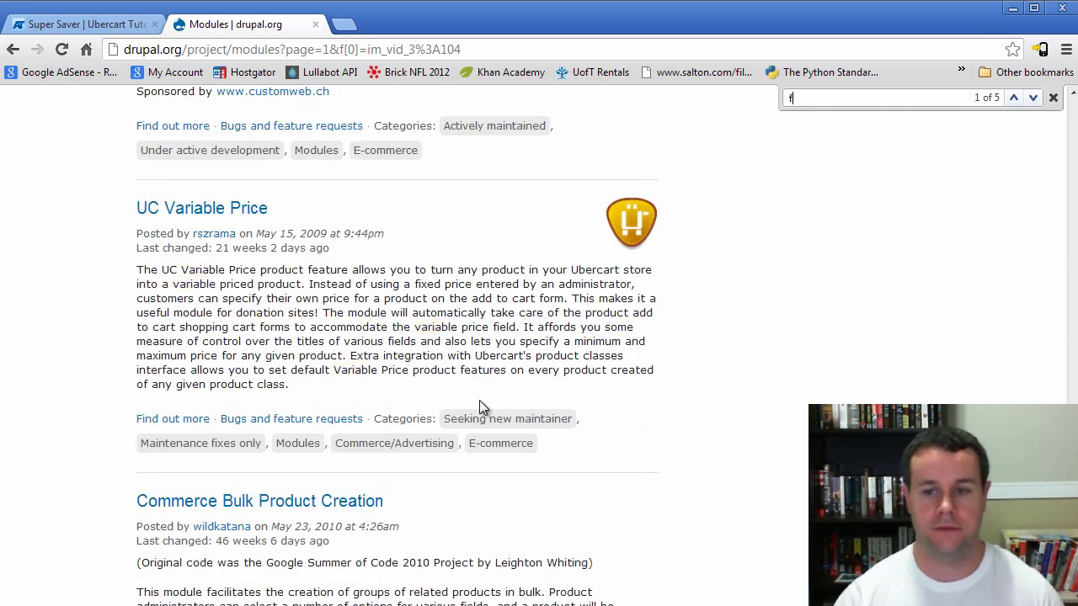
{"action": "type", "text": "fed"}
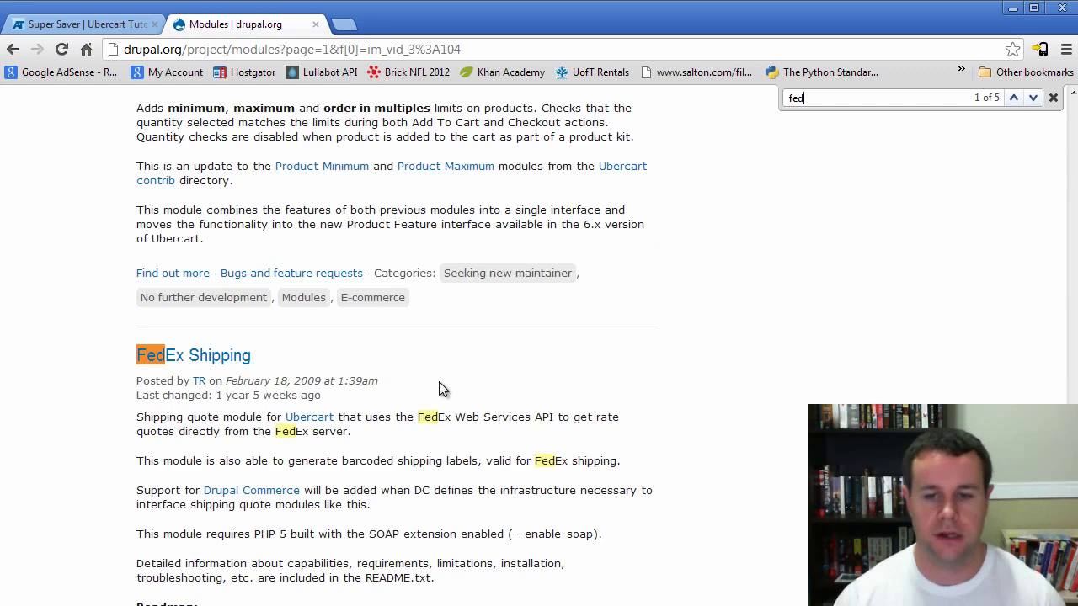
{"action": "key", "text": "ctrl+a"}
{"action": "type", "text": "uberc"}
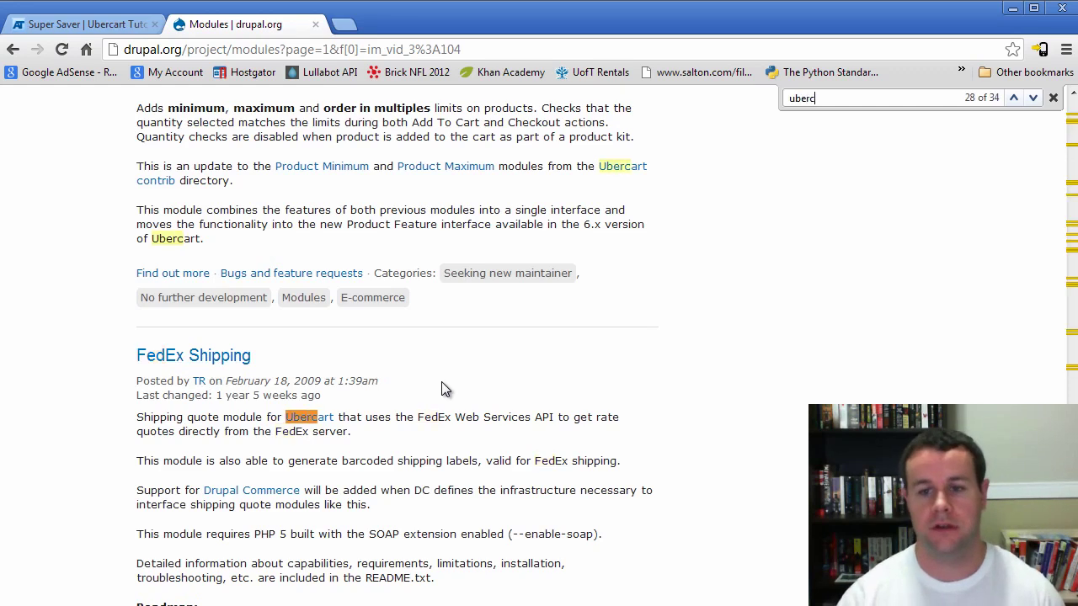
{"action": "type", "text": "art sll"}
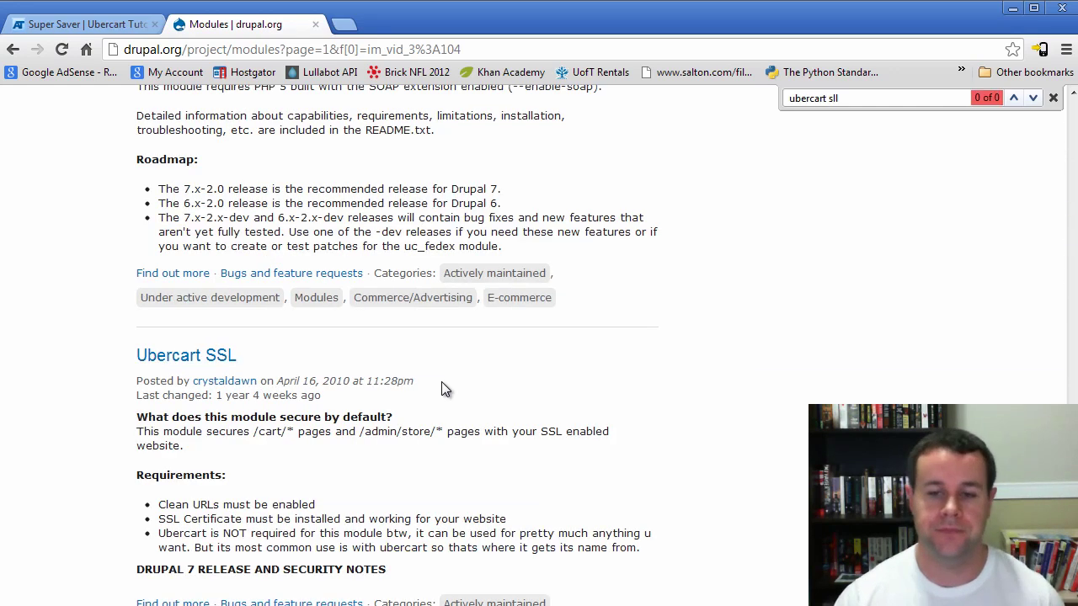
Open the Ubercart SSL project page and read down to its Drupal 7 release notes
{"action": "left_click", "coordinate": [210, 358]}
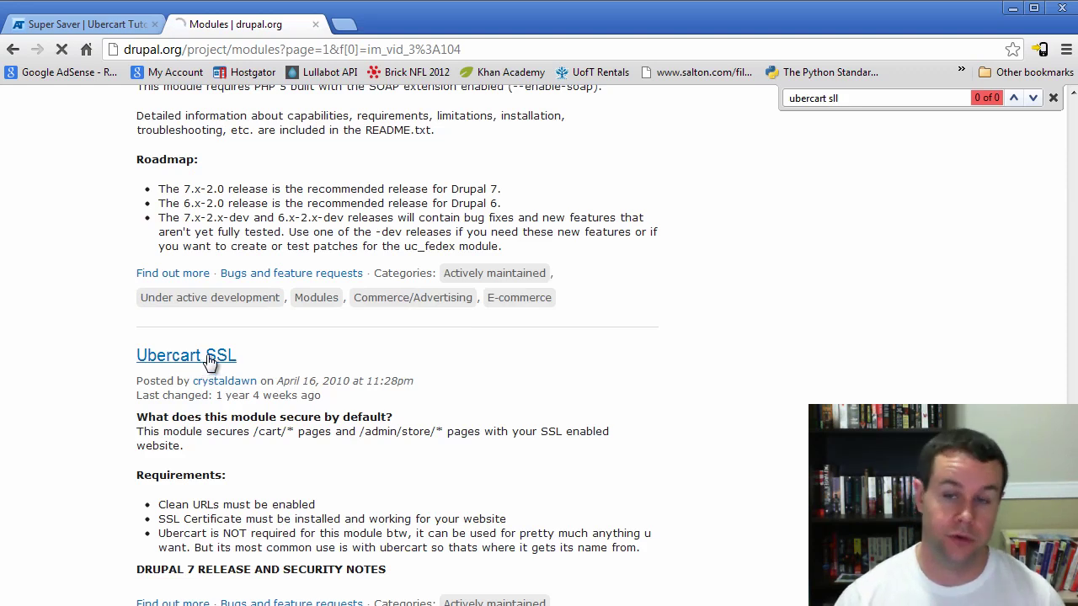
{"action": "scroll", "coordinate": [438, 424], "scroll_direction": "down", "scroll_amount": 3}
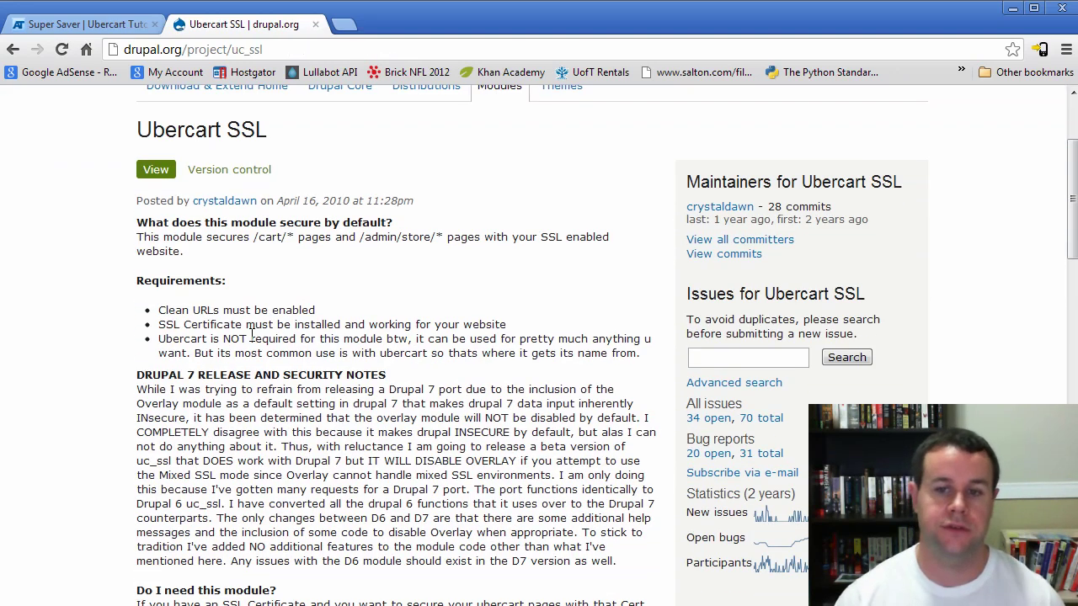
{"action": "scroll", "coordinate": [293, 402], "scroll_direction": "down", "scroll_amount": 3}
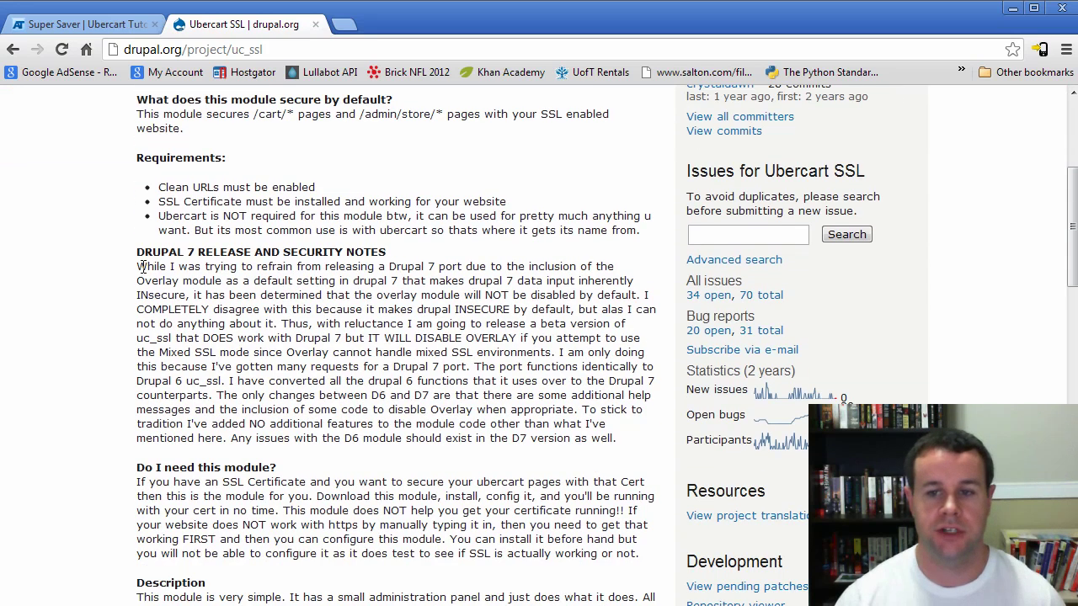
{"action": "left_click_drag", "start_coordinate": [141, 267], "coordinate": [480, 394]}
{"action": "left_click", "coordinate": [480, 394]}
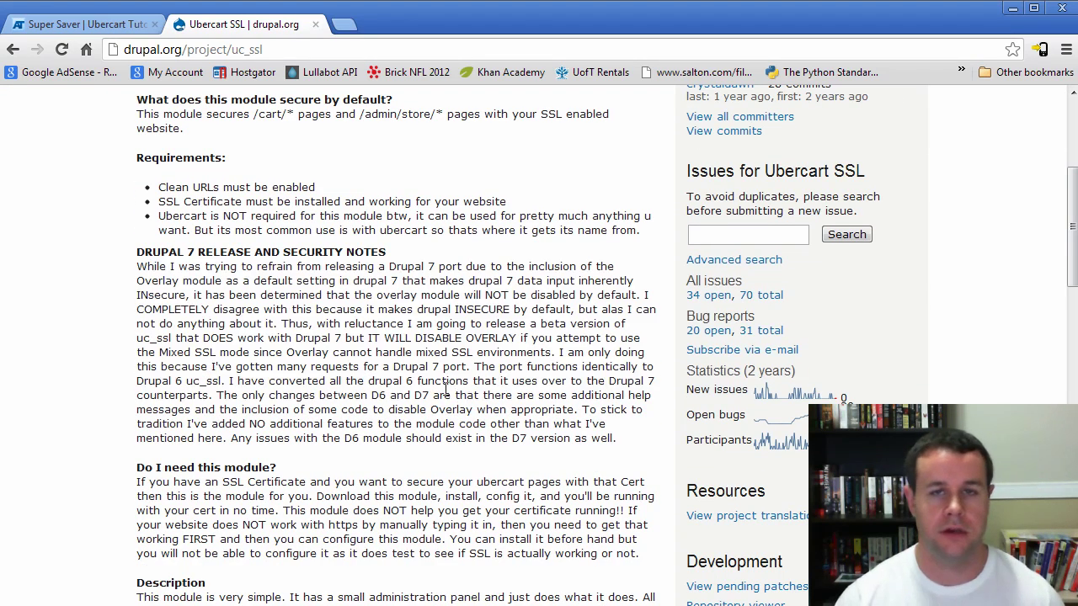